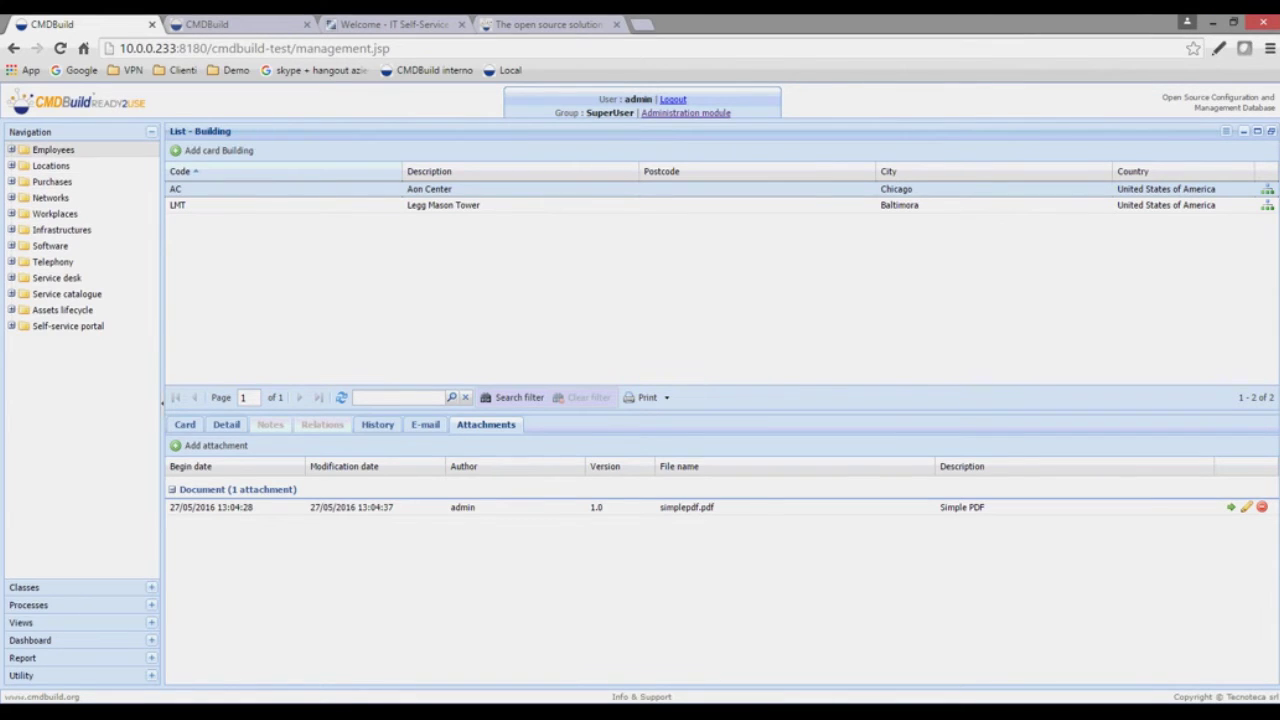
- Show the first internal employee's card under Employees > Internal employees
{"action": "left_click", "coordinate": [12, 150]}
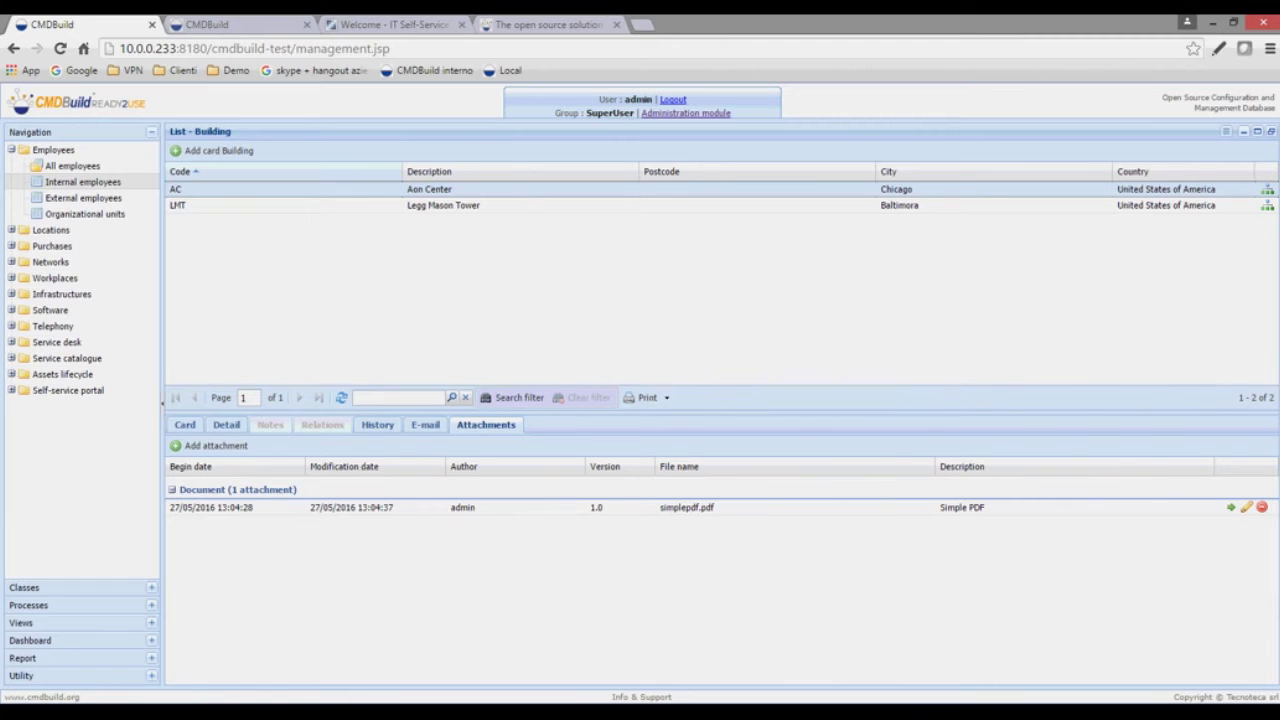
{"action": "left_click", "coordinate": [83, 181]}
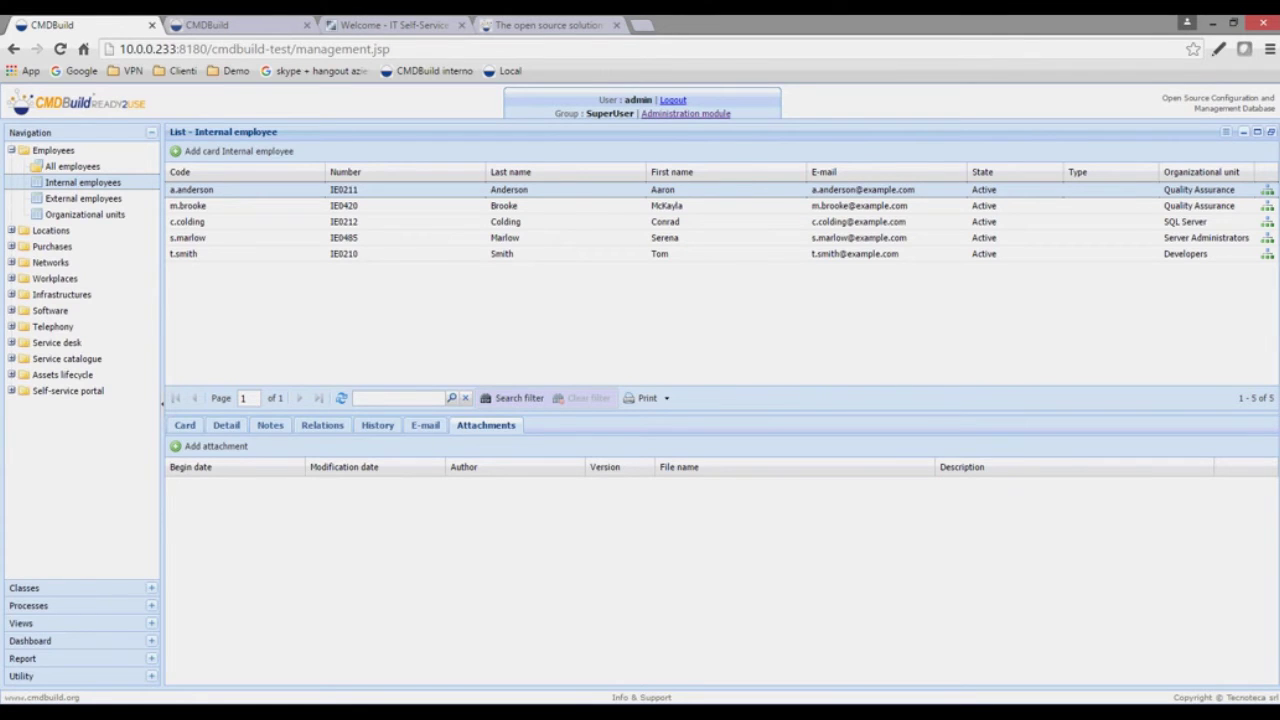
{"action": "left_click", "coordinate": [185, 426]}
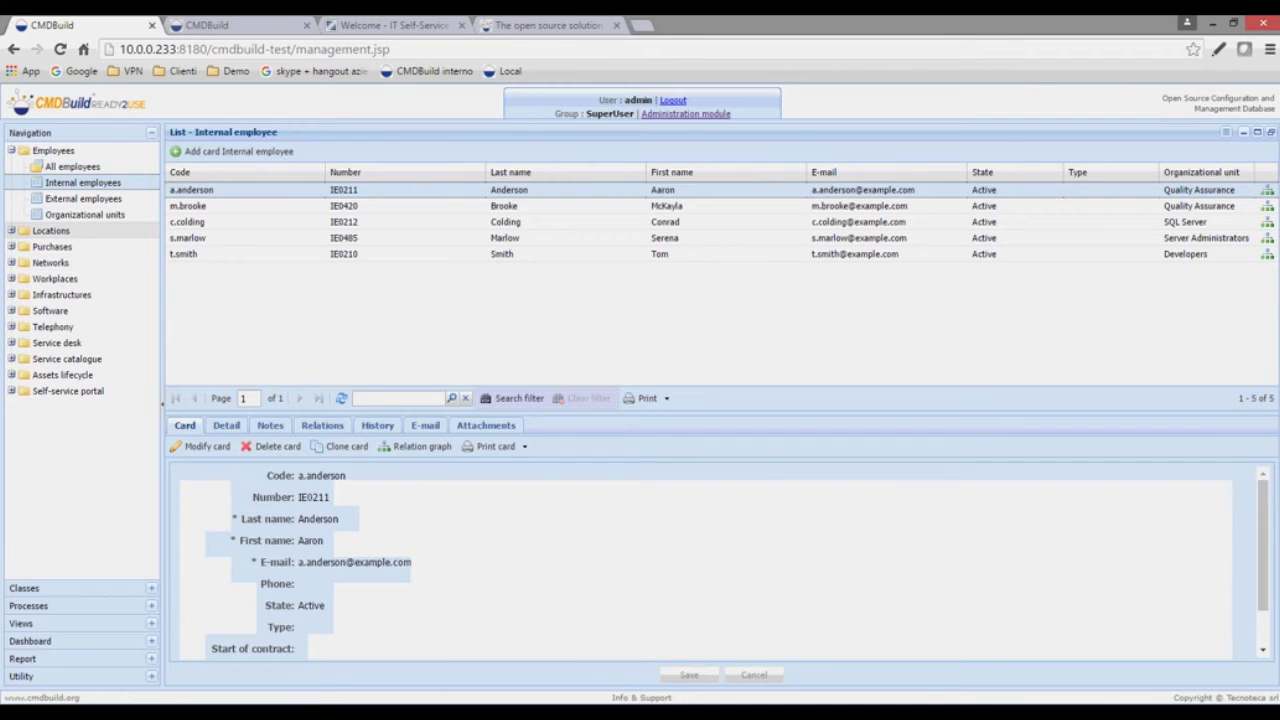
- Browse the Locations Floors and Rooms lists, then run the Locations with assets report
{"action": "left_click", "coordinate": [50, 230]}
{"action": "left_click", "coordinate": [62, 246]}
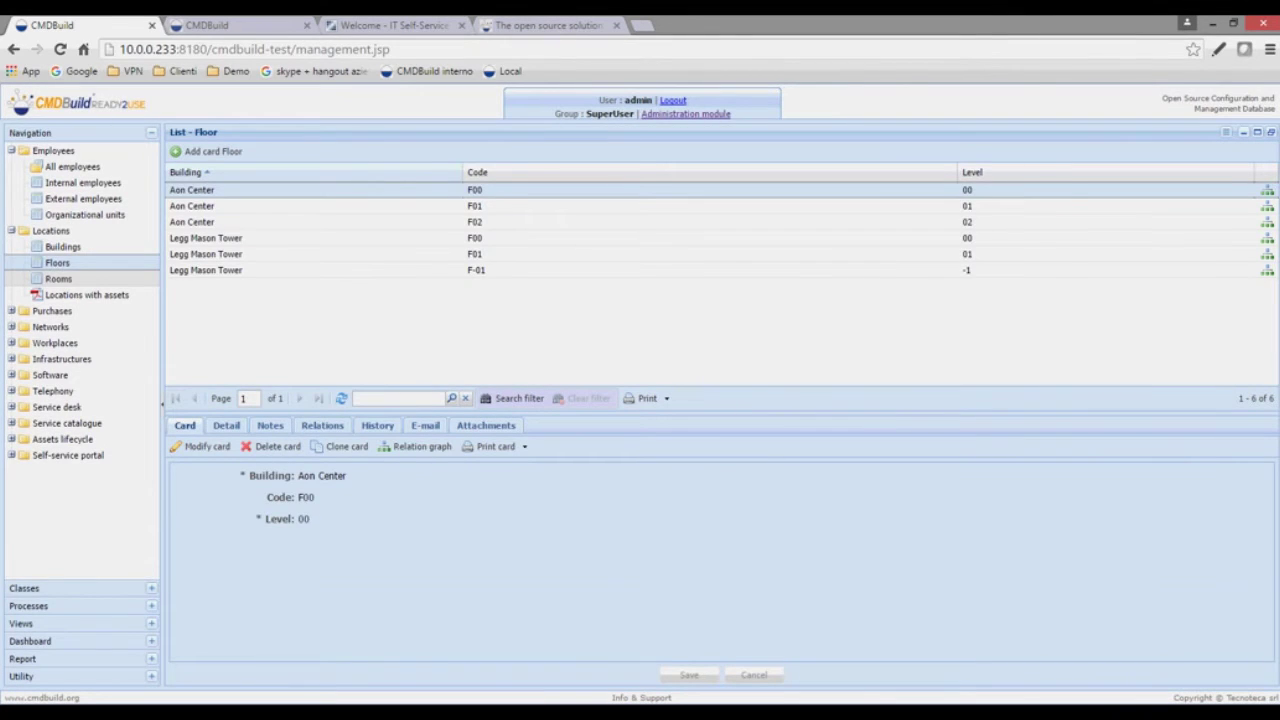
{"action": "left_click", "coordinate": [58, 279]}
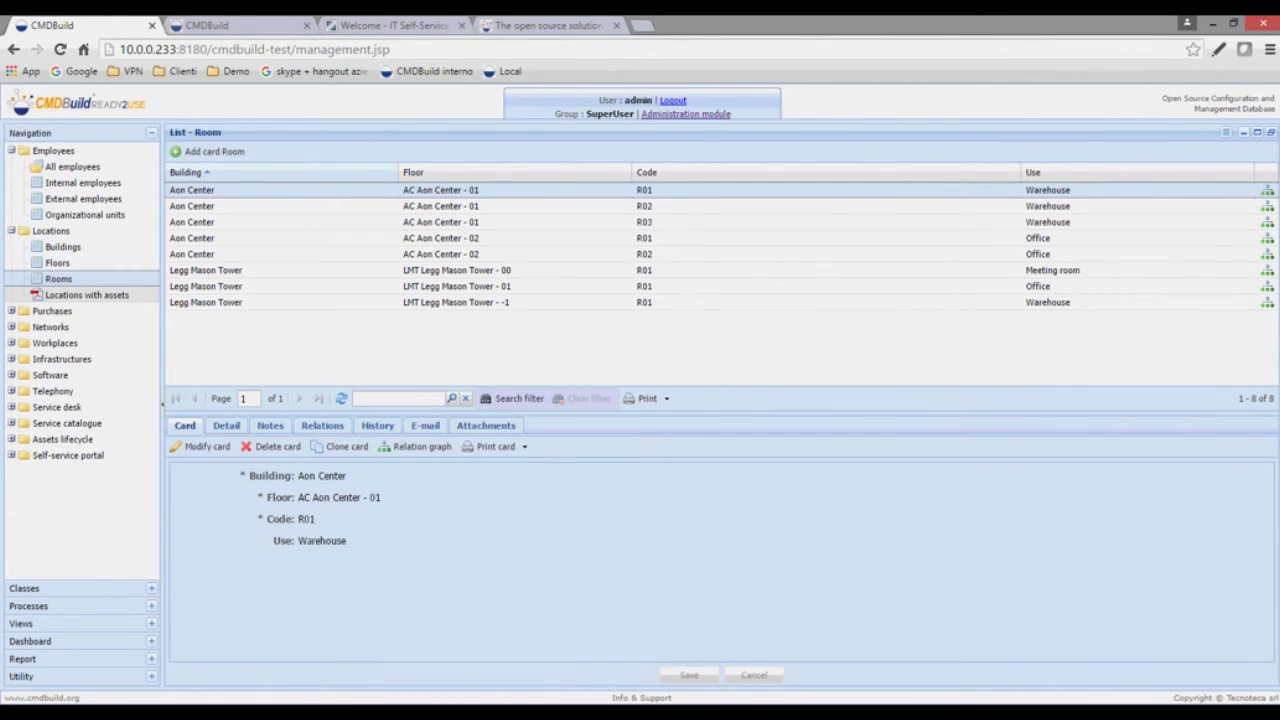
{"action": "left_click", "coordinate": [86, 295]}
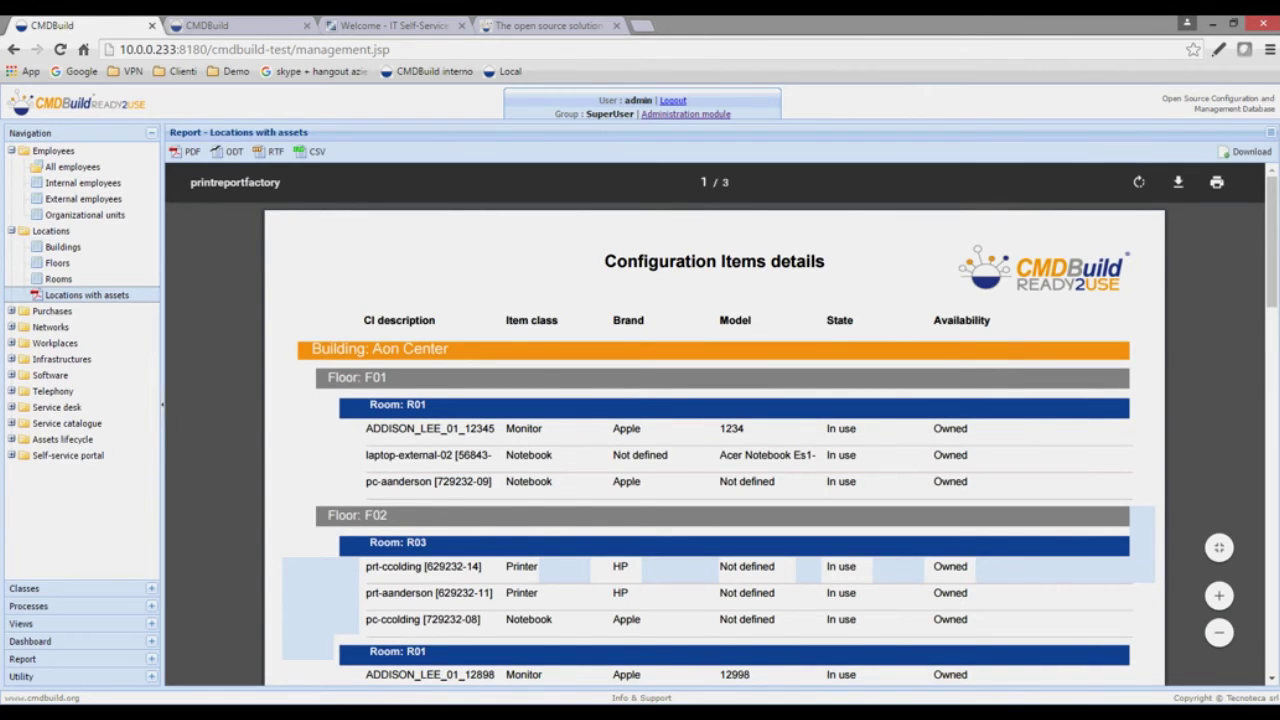
{"action": "scroll", "coordinate": [714, 440], "scroll_direction": "down", "scroll_amount": 1}
{"action": "scroll", "coordinate": [714, 440], "scroll_direction": "up", "scroll_amount": 1}
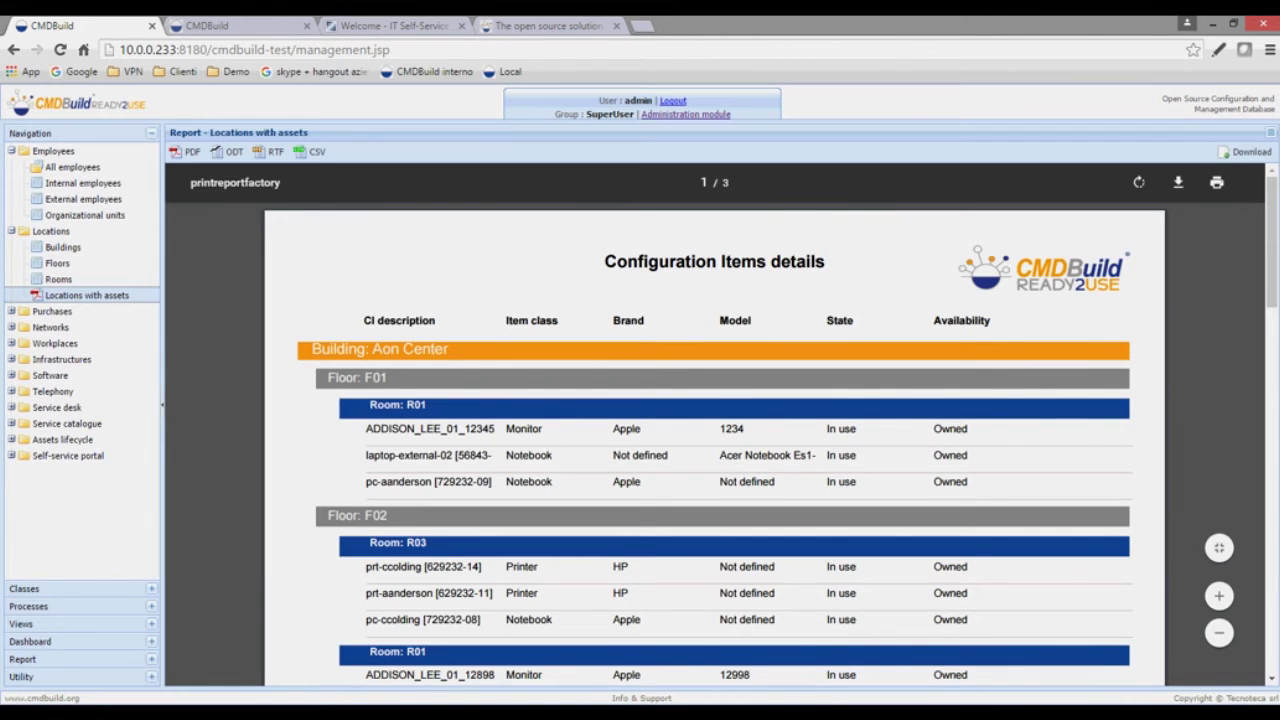
{"action": "scroll", "coordinate": [714, 440], "scroll_direction": "down", "scroll_amount": 1}
{"action": "scroll", "coordinate": [714, 440], "scroll_direction": "down", "scroll_amount": 1}
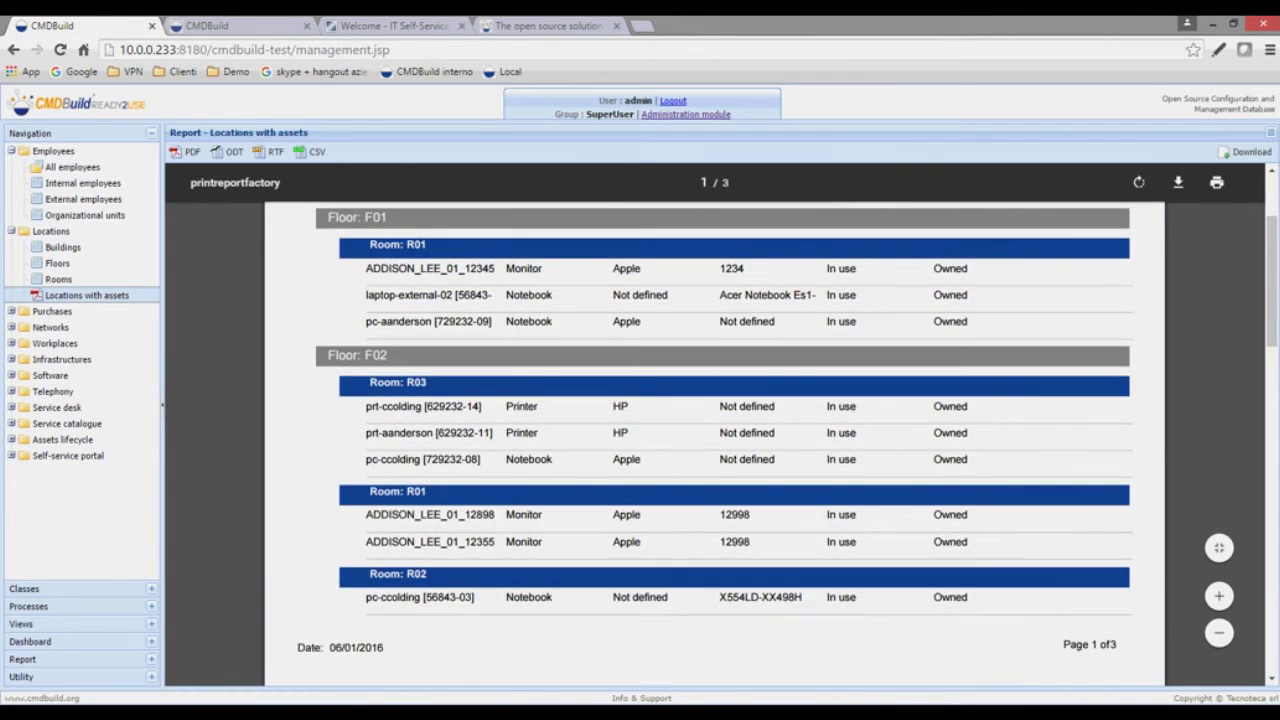
{"action": "scroll", "coordinate": [714, 440], "scroll_direction": "up", "scroll_amount": 1}
{"action": "scroll", "coordinate": [714, 440], "scroll_direction": "down", "scroll_amount": 1}
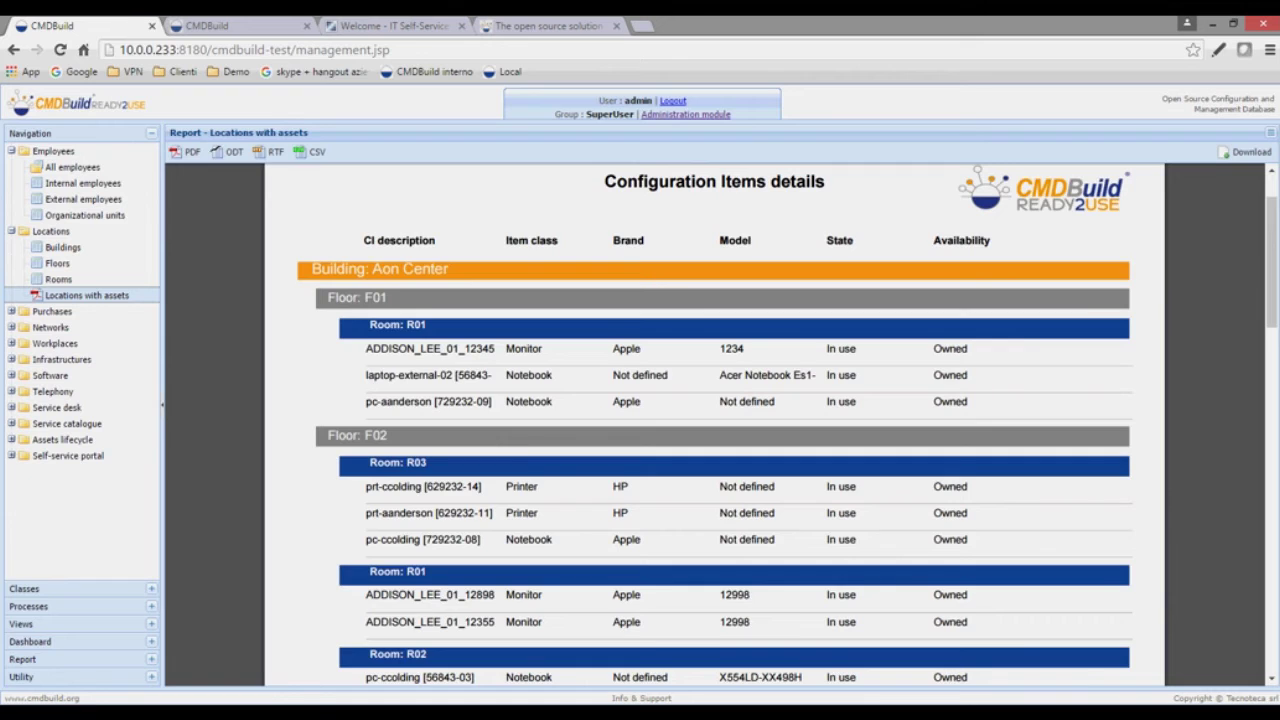
{"action": "scroll", "coordinate": [714, 440], "scroll_direction": "down", "scroll_amount": 1}
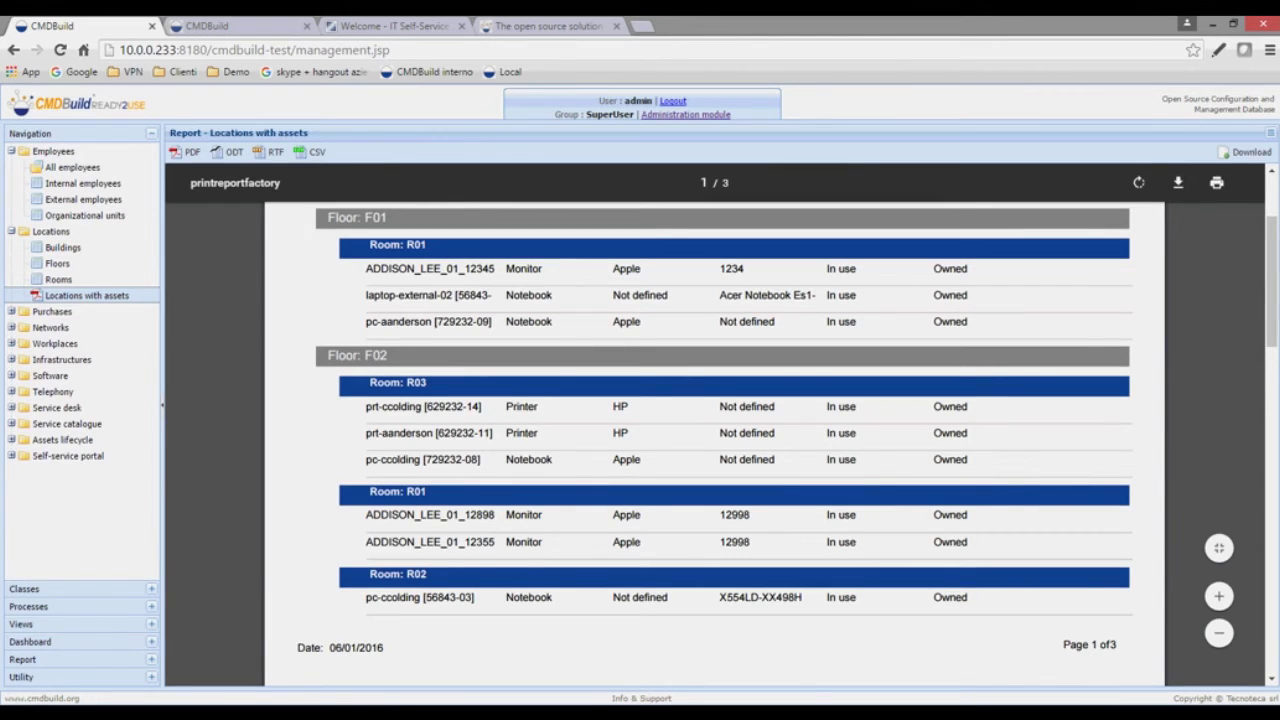
{"action": "scroll", "coordinate": [714, 440], "scroll_direction": "up", "scroll_amount": 1}
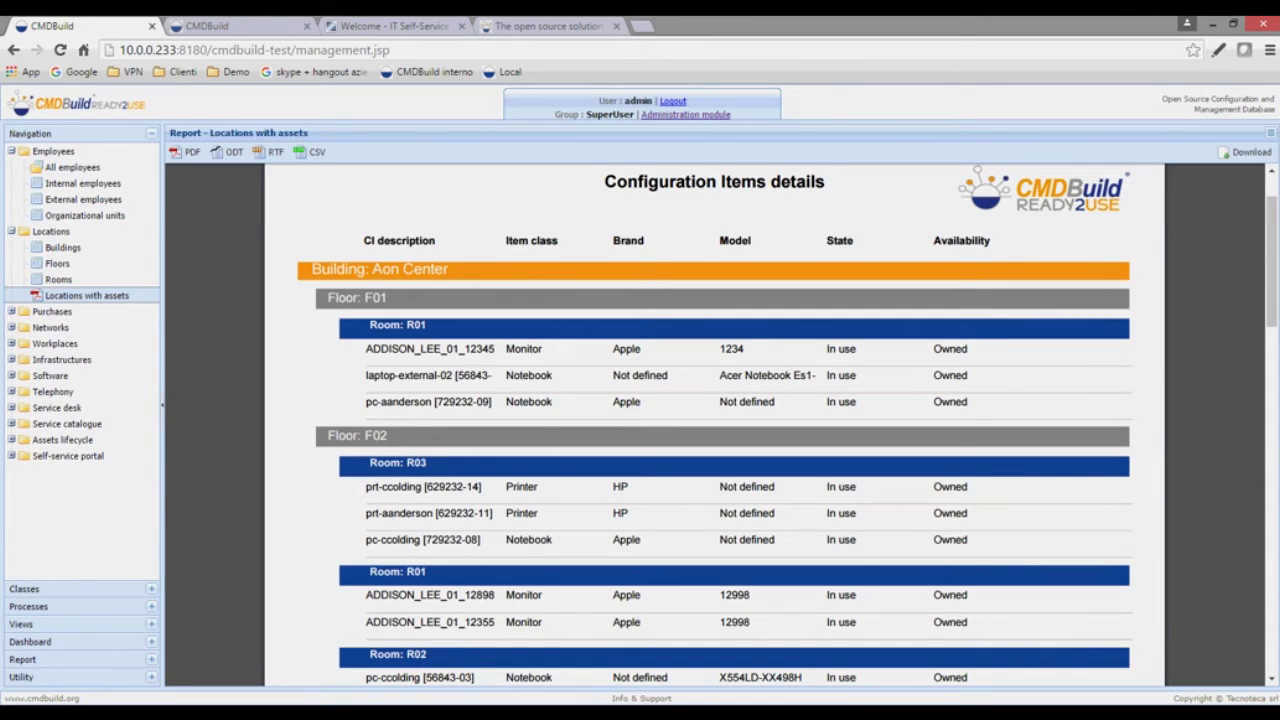
{"action": "scroll", "coordinate": [714, 420], "scroll_direction": "down", "scroll_amount": 1}
{"action": "scroll", "coordinate": [714, 420], "scroll_direction": "down", "scroll_amount": 4}
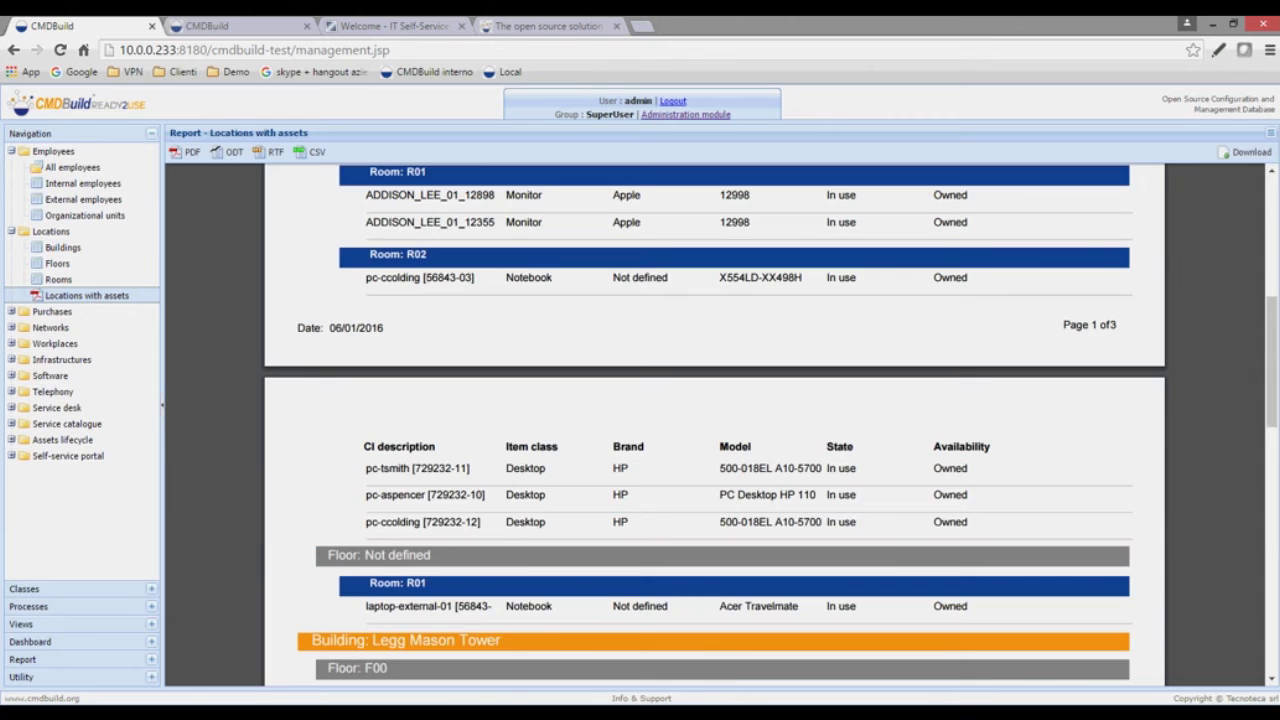
{"action": "scroll", "coordinate": [714, 420], "scroll_direction": "down", "scroll_amount": 4}
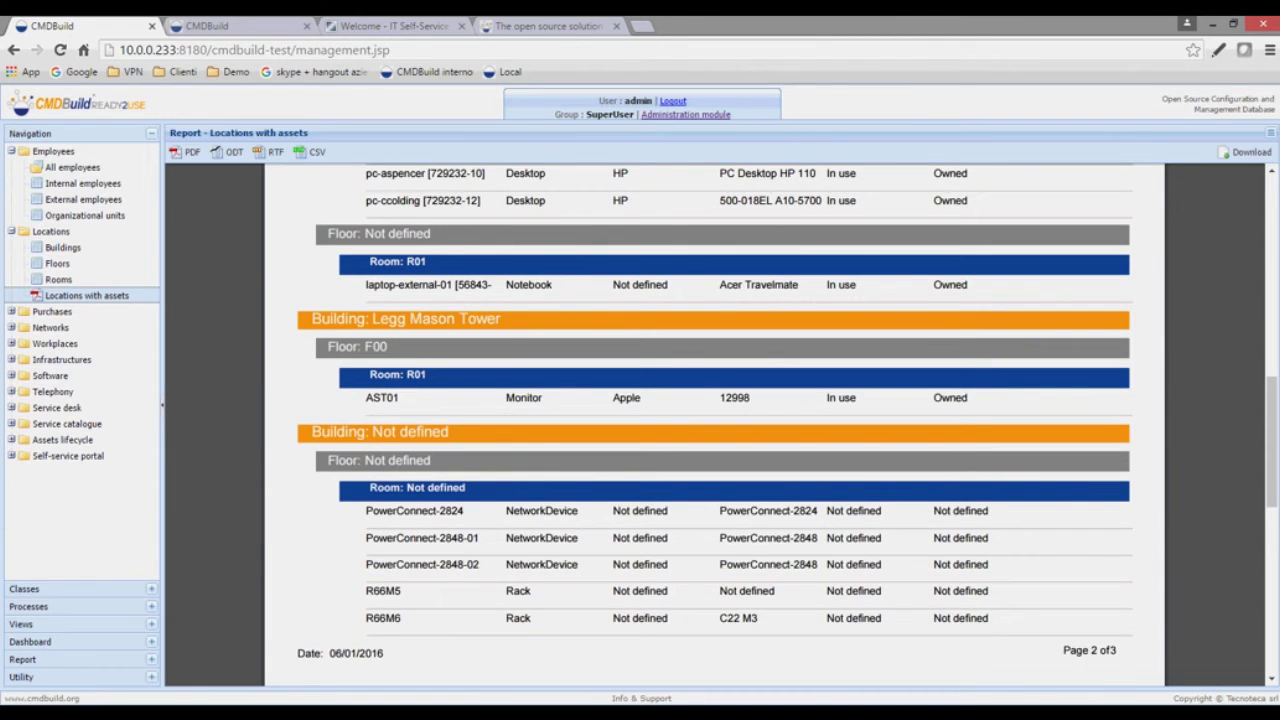
{"action": "scroll", "coordinate": [714, 420], "scroll_direction": "up", "scroll_amount": 8}
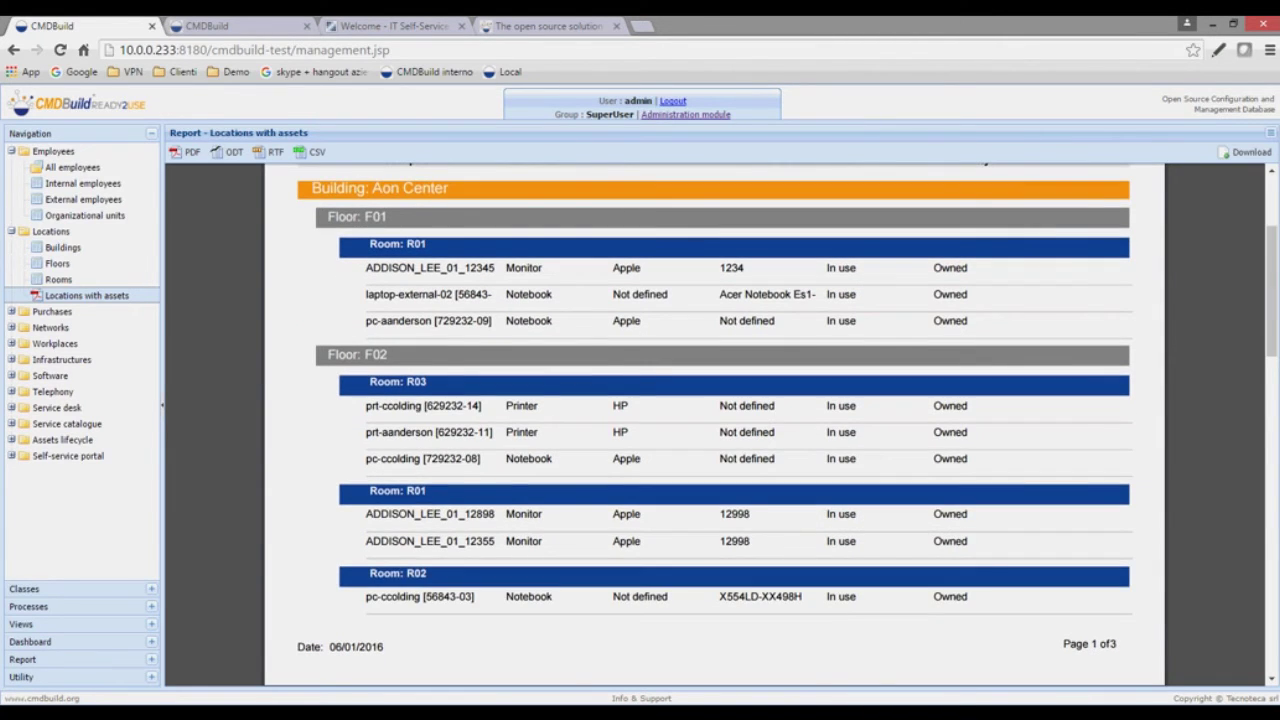
{"action": "scroll", "coordinate": [714, 420], "scroll_direction": "down", "scroll_amount": 6}
{"action": "scroll", "coordinate": [714, 420], "scroll_direction": "down", "scroll_amount": 4}
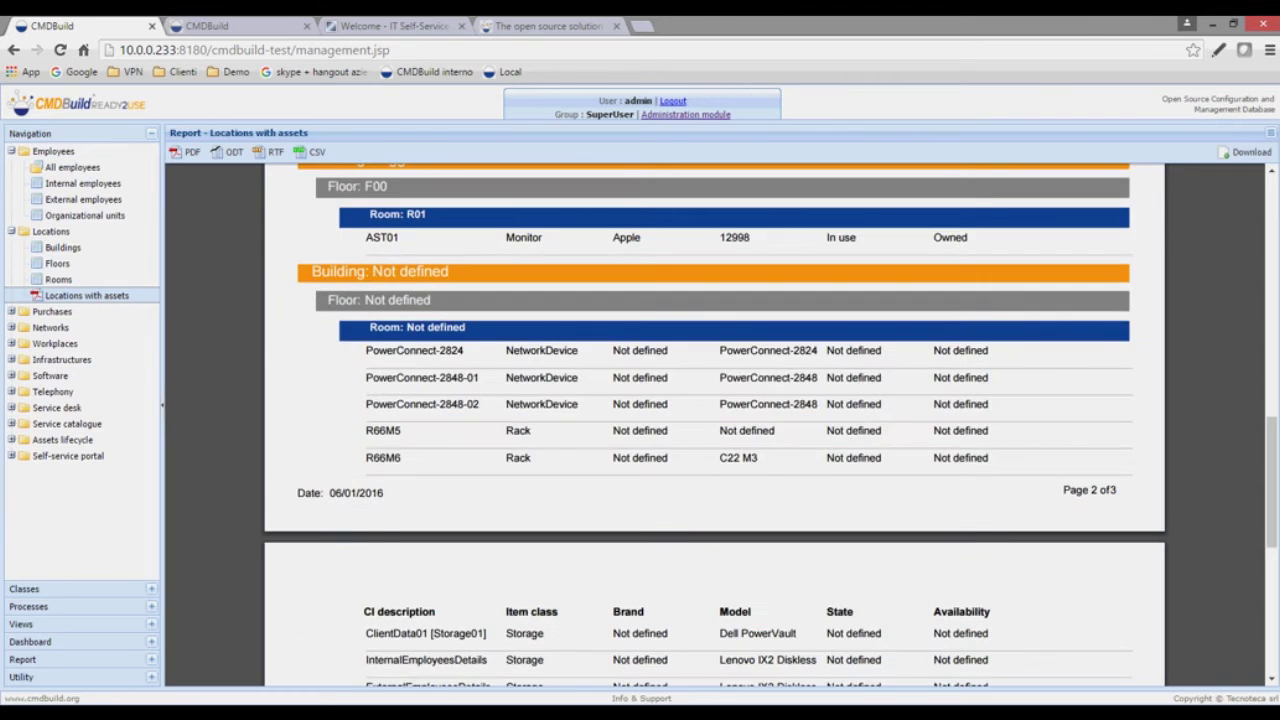
{"action": "scroll", "coordinate": [714, 420], "scroll_direction": "down", "scroll_amount": 1}
{"action": "scroll", "coordinate": [714, 420], "scroll_direction": "down", "scroll_amount": 5}
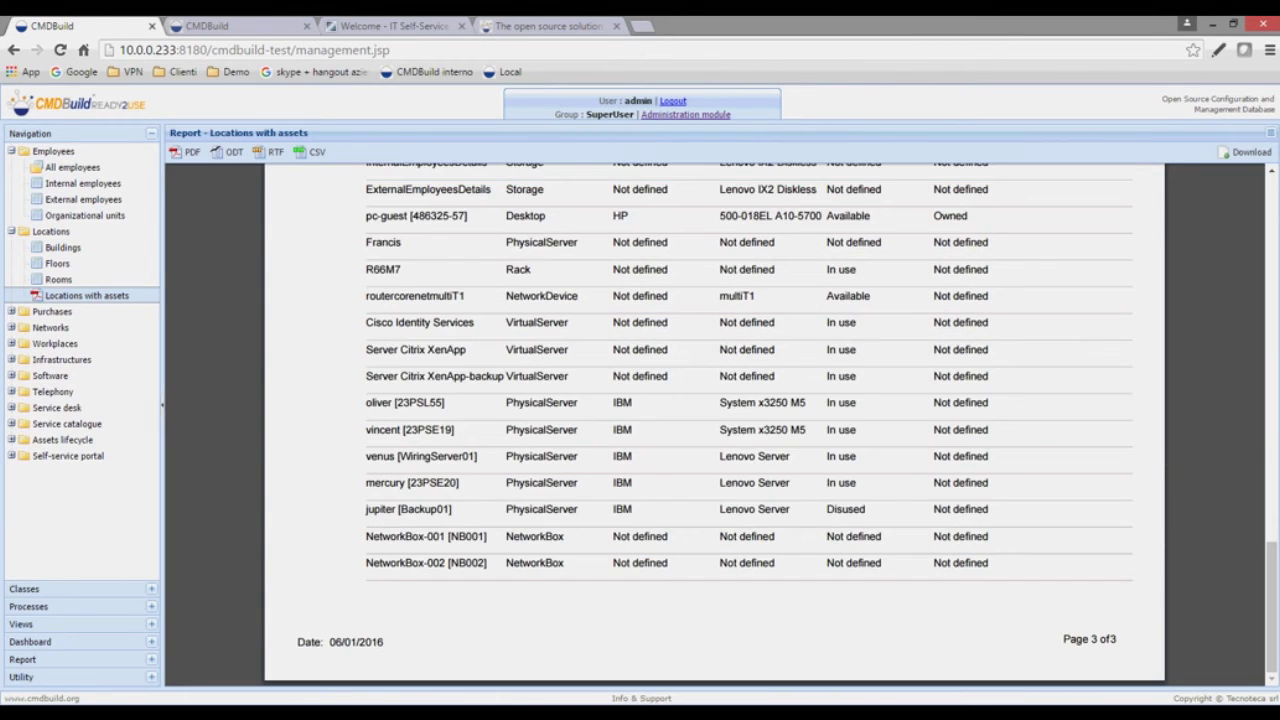
{"action": "scroll", "coordinate": [714, 420], "scroll_direction": "up", "scroll_amount": 8}
{"action": "scroll", "coordinate": [714, 420], "scroll_direction": "down", "scroll_amount": 1}
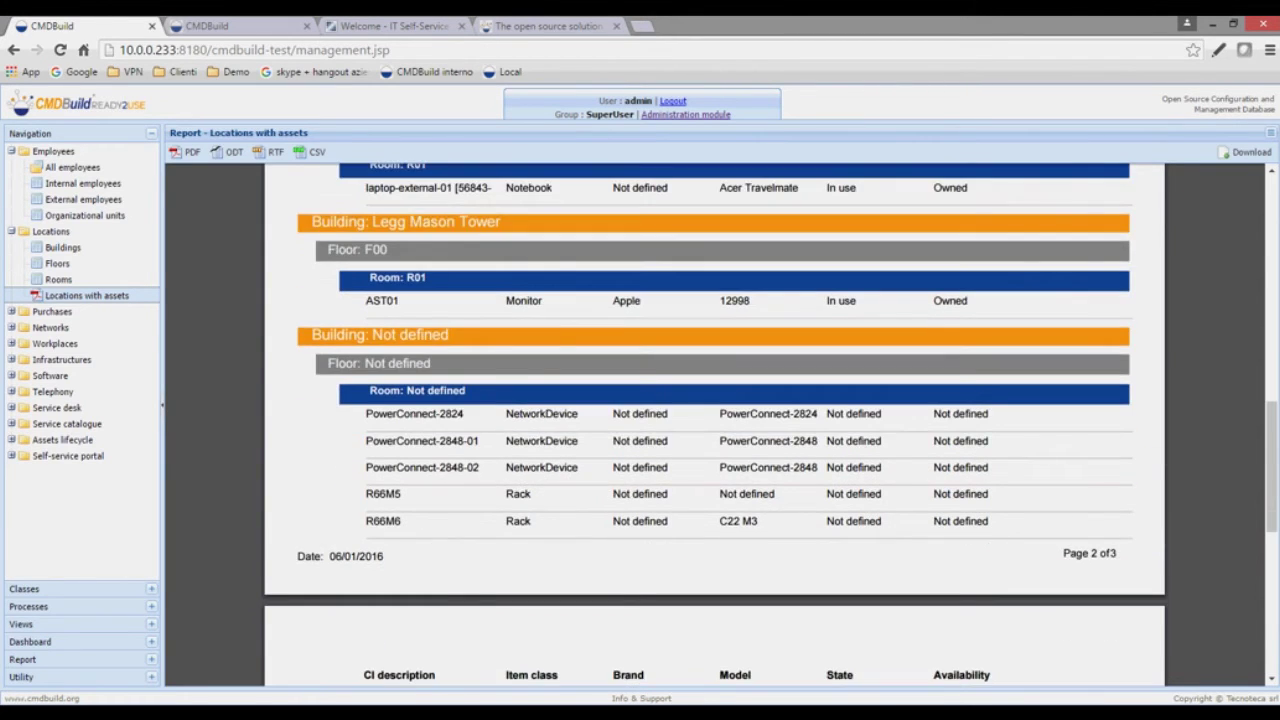
{"action": "scroll", "coordinate": [714, 420], "scroll_direction": "up", "scroll_amount": 1}
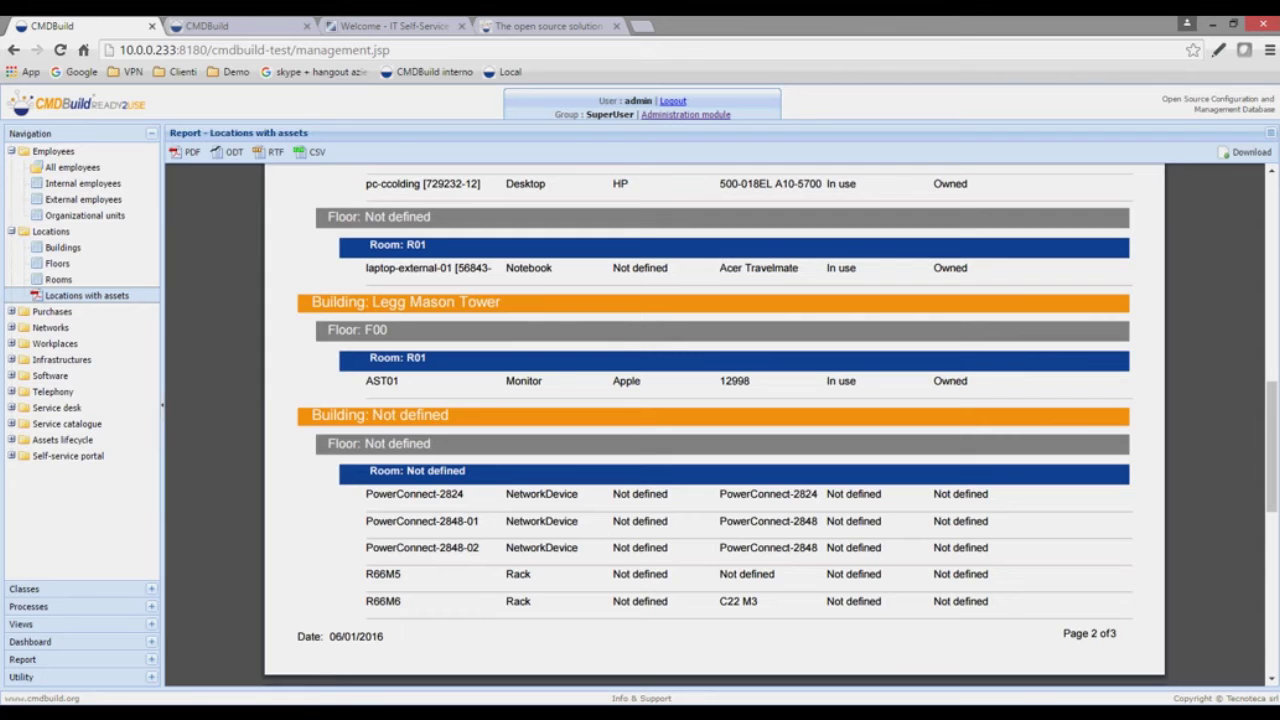
{"action": "scroll", "coordinate": [714, 420], "scroll_direction": "up", "scroll_amount": 1}
{"action": "scroll", "coordinate": [714, 420], "scroll_direction": "up", "scroll_amount": 10}
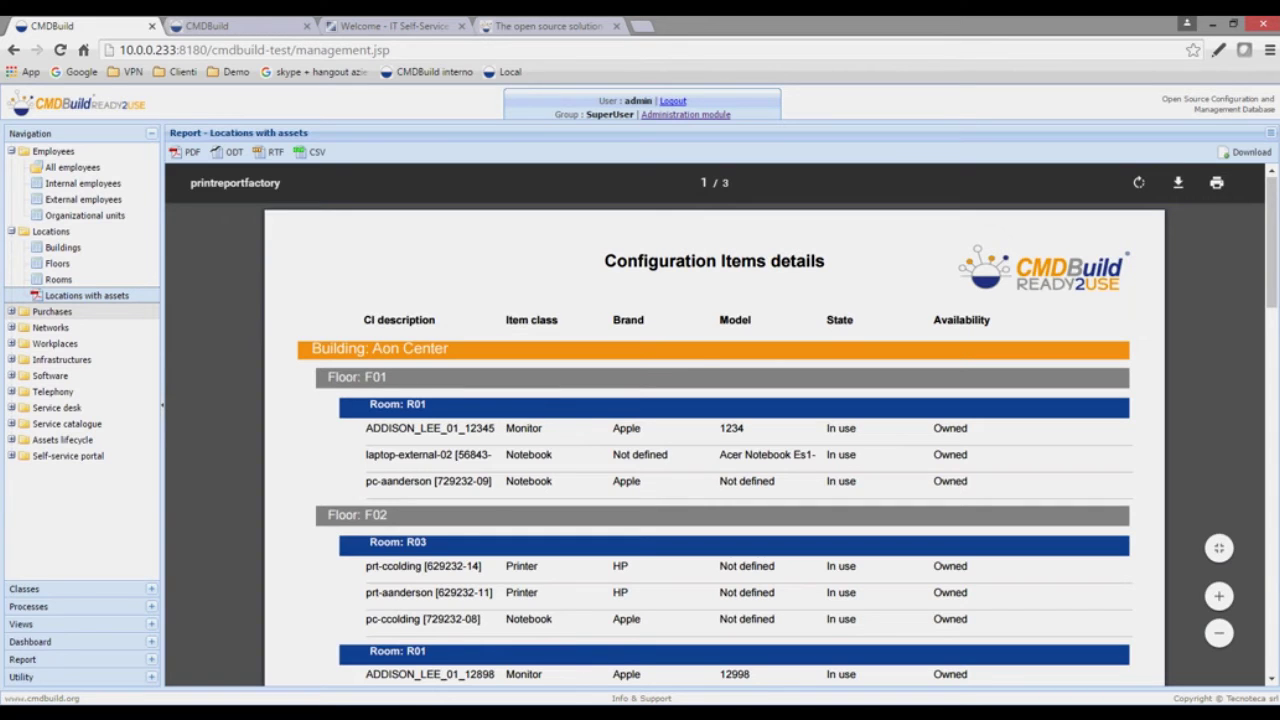
- Collapse Locations and open the Suppliers list under Purchases
{"action": "left_click", "coordinate": [40, 231]}
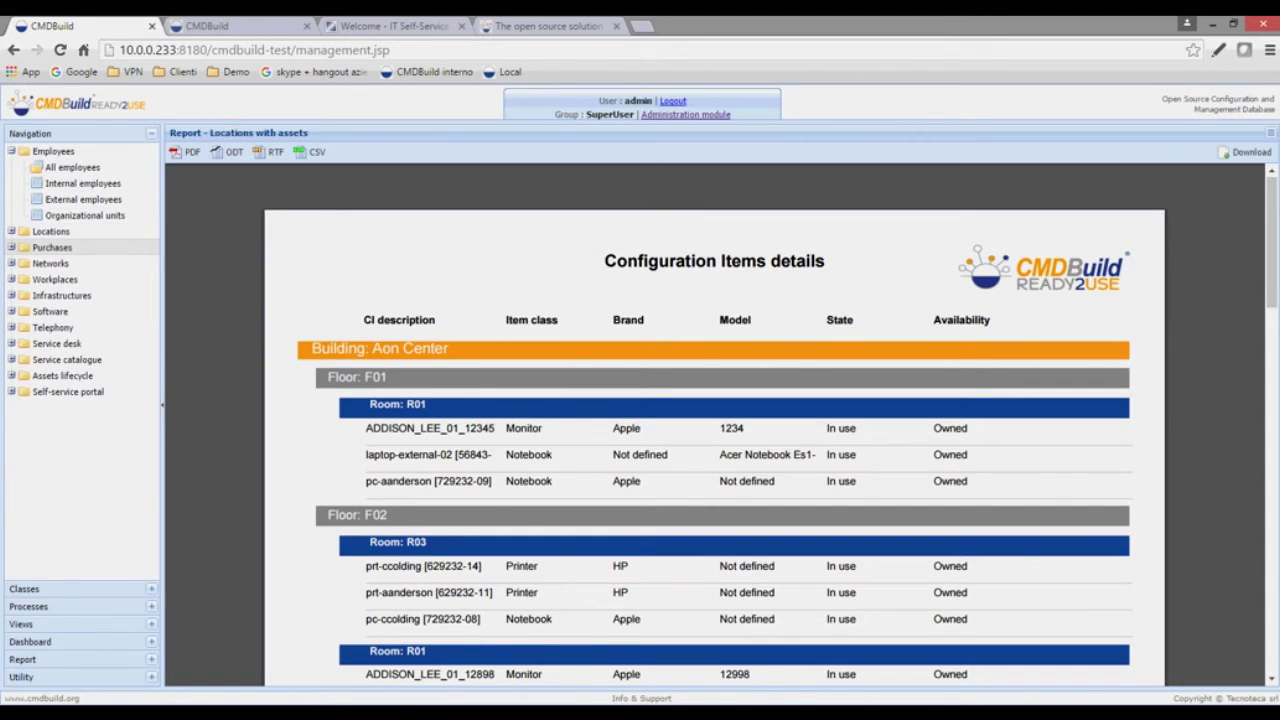
{"action": "left_click", "coordinate": [52, 247]}
{"action": "left_click", "coordinate": [63, 263]}
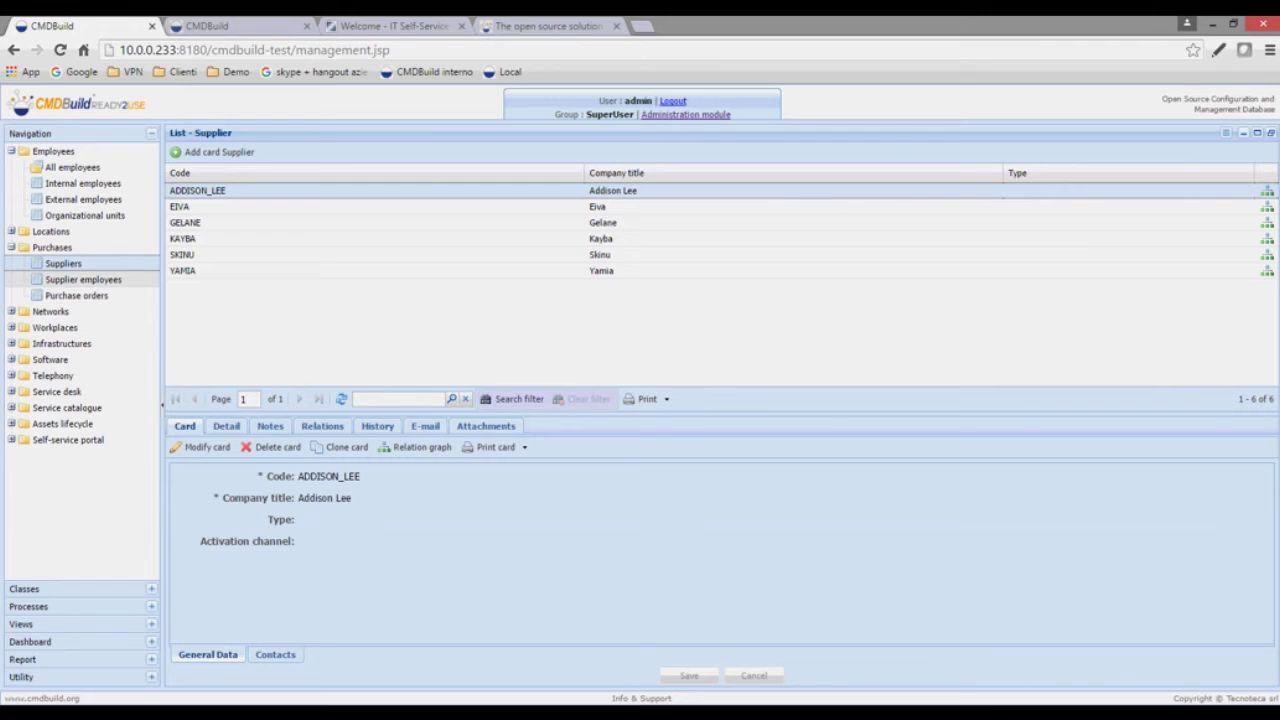
- Browse Network interfaces, IP Addresses management and Wiring management under Networks
{"action": "left_click", "coordinate": [50, 311]}
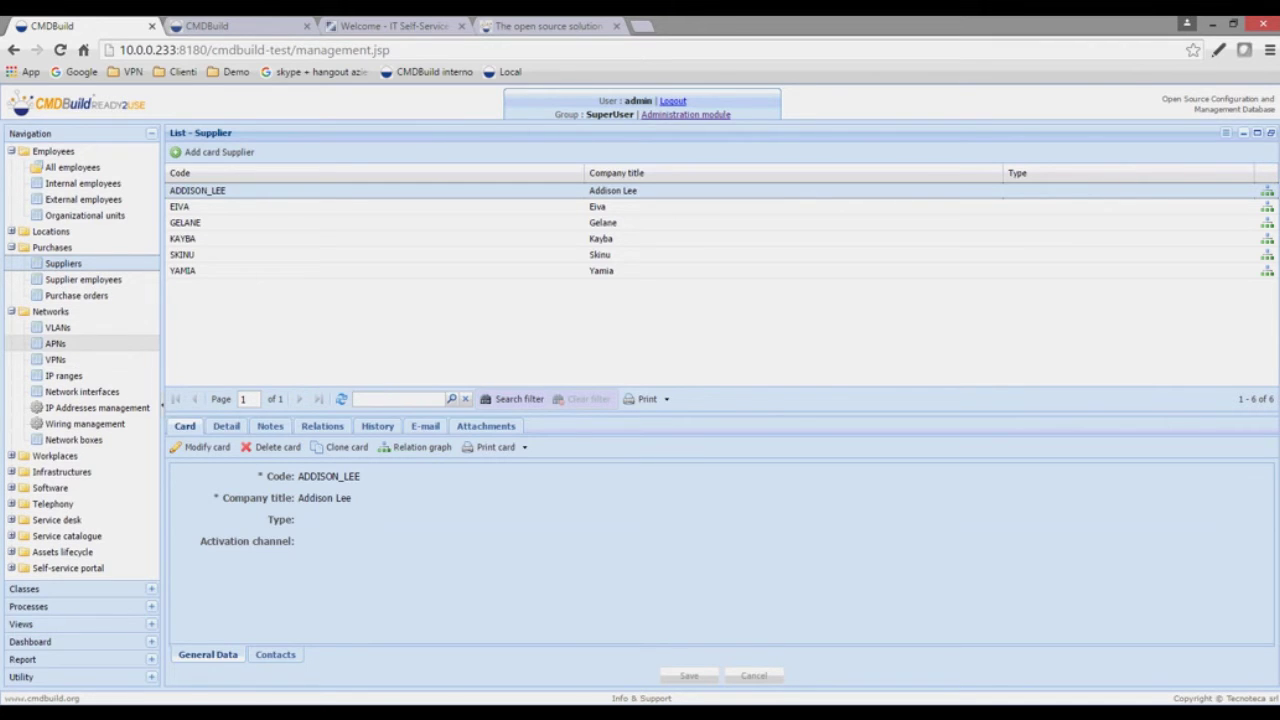
{"action": "left_click", "coordinate": [82, 391]}
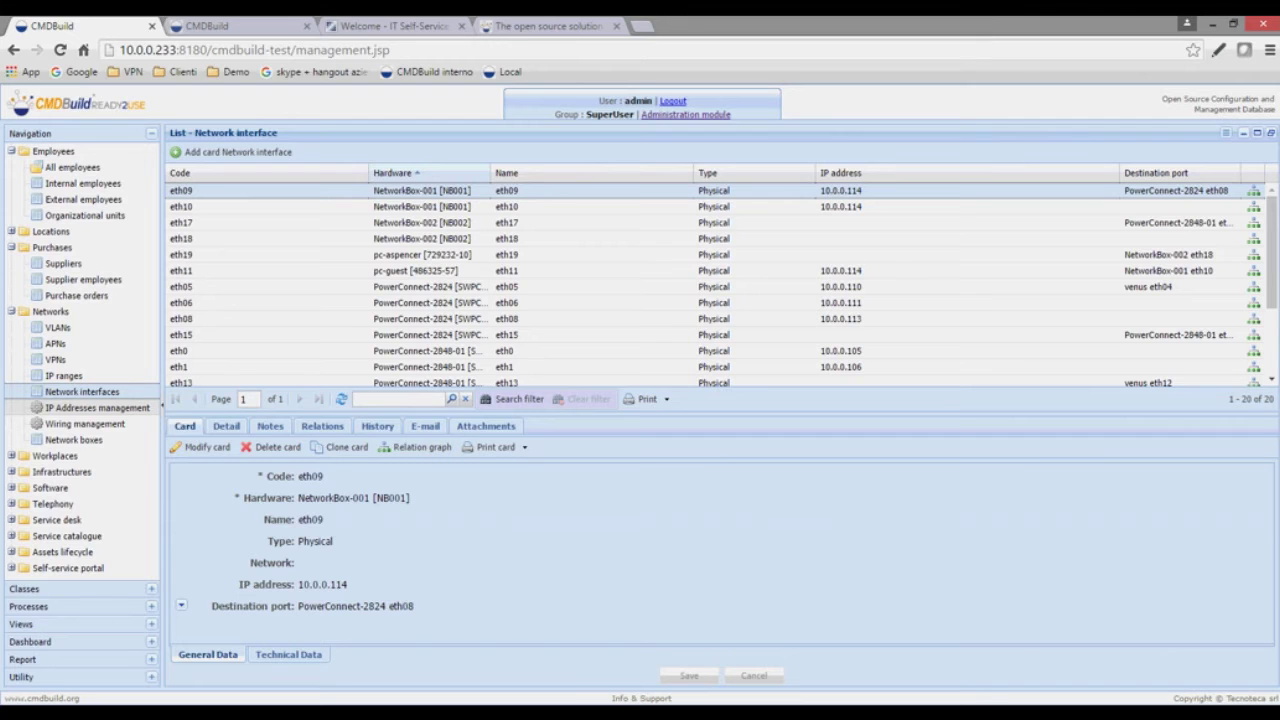
{"action": "left_click", "coordinate": [97, 408]}
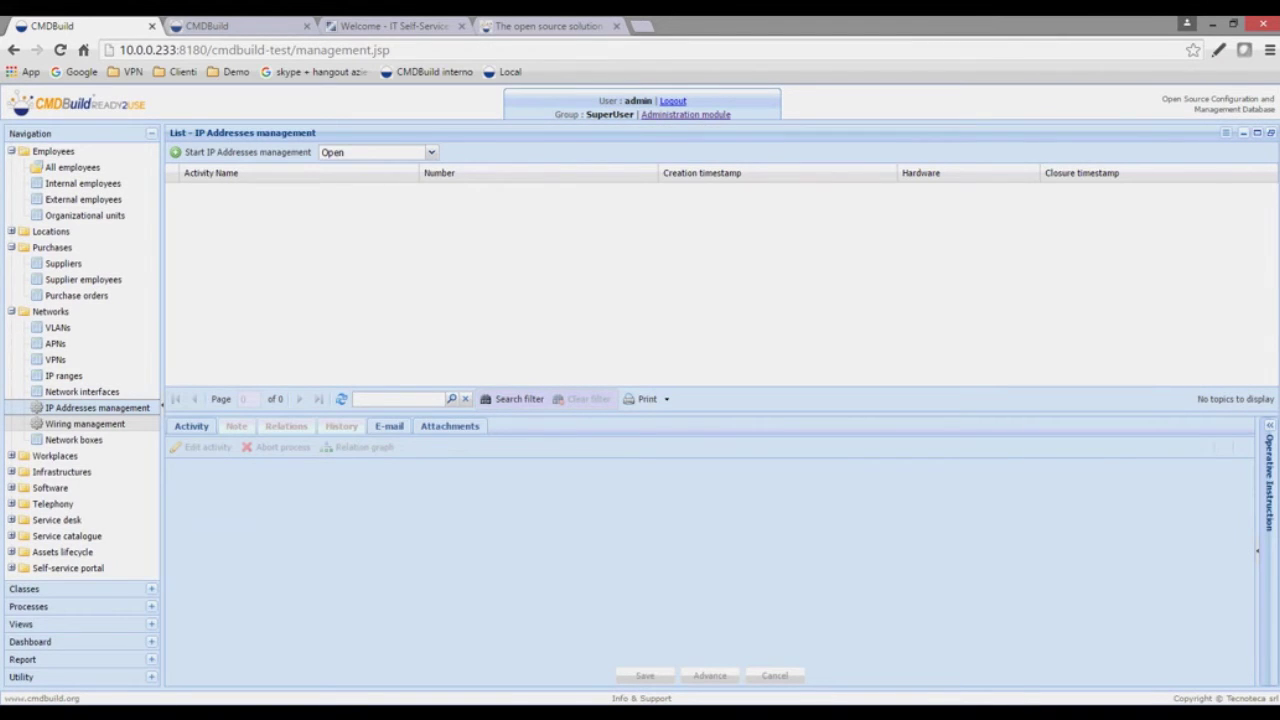
{"action": "left_click", "coordinate": [85, 424]}
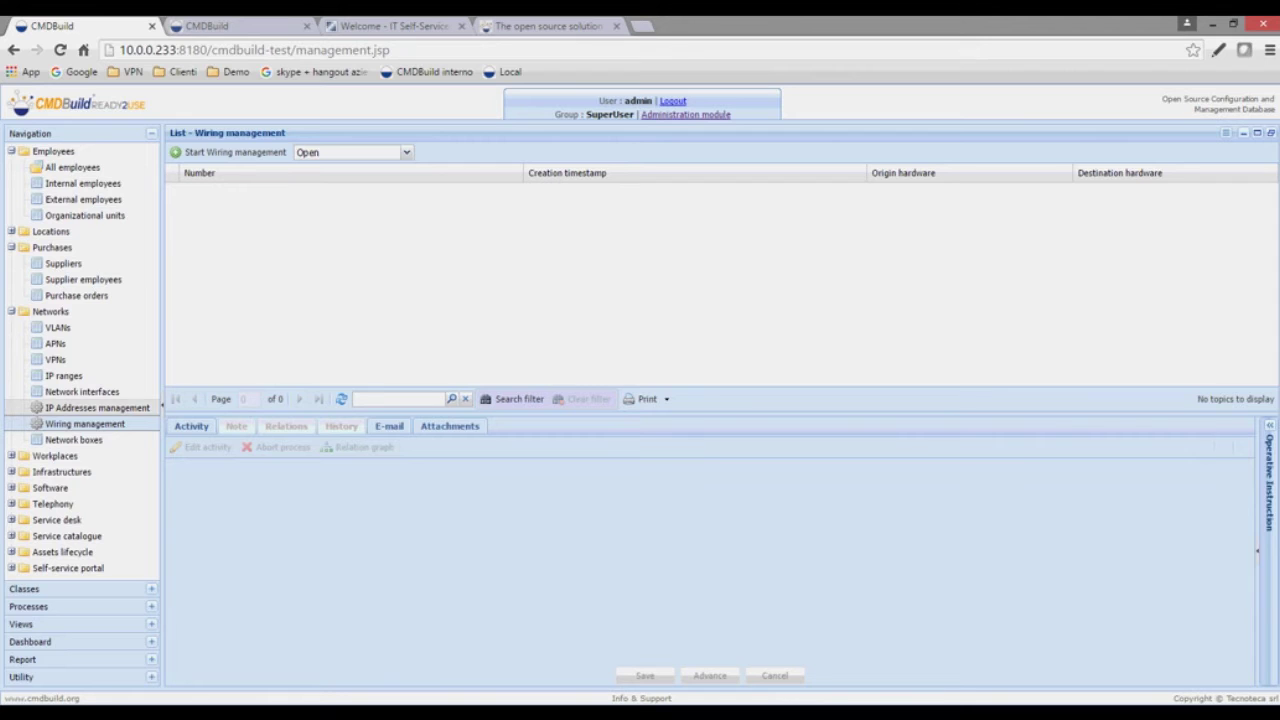
- Collapse Networks and expand Workplaces and Peripherals, closing Peripherals again
{"action": "left_click", "coordinate": [12, 311]}
{"action": "left_click", "coordinate": [12, 327]}
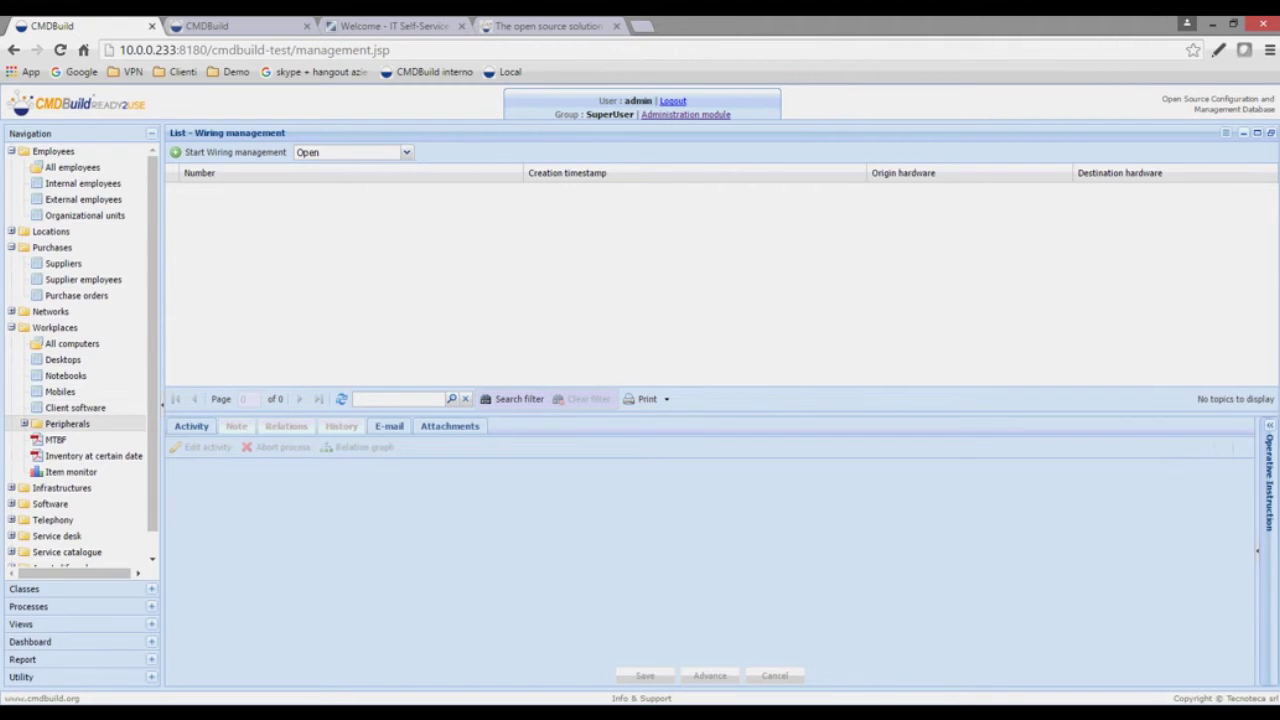
{"action": "left_click", "coordinate": [60, 423]}
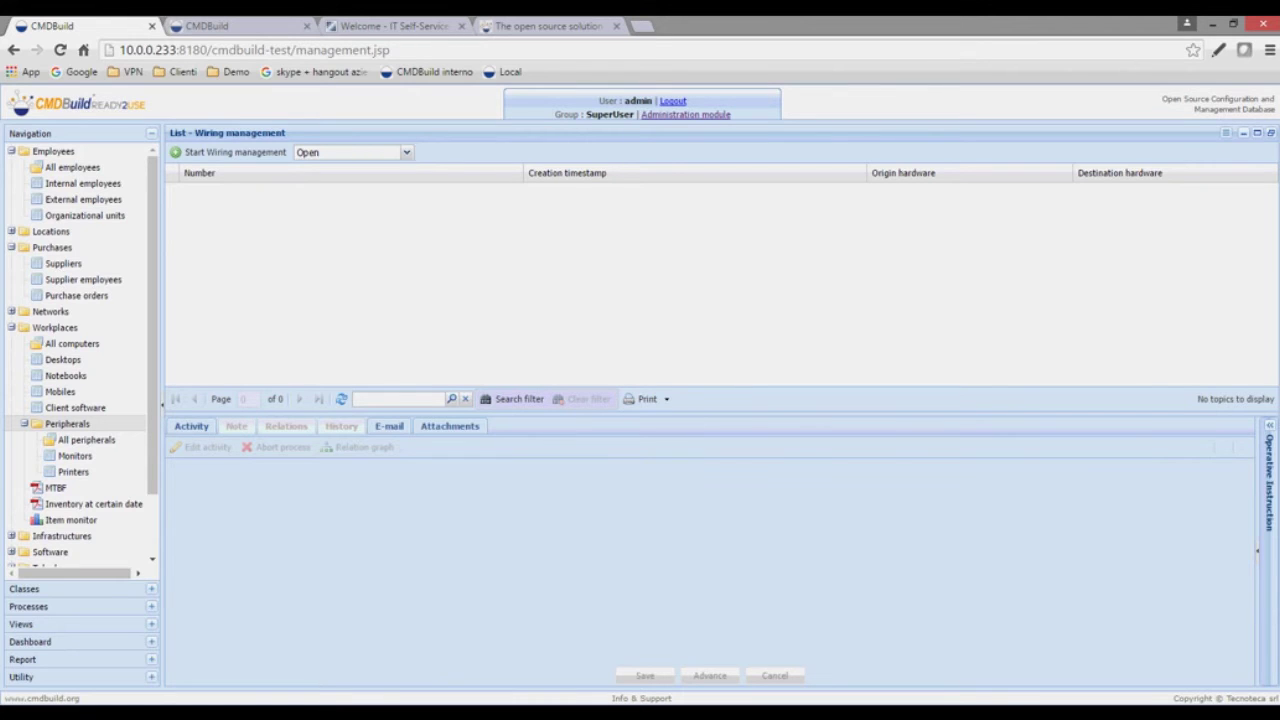
{"action": "left_click", "coordinate": [24, 424]}
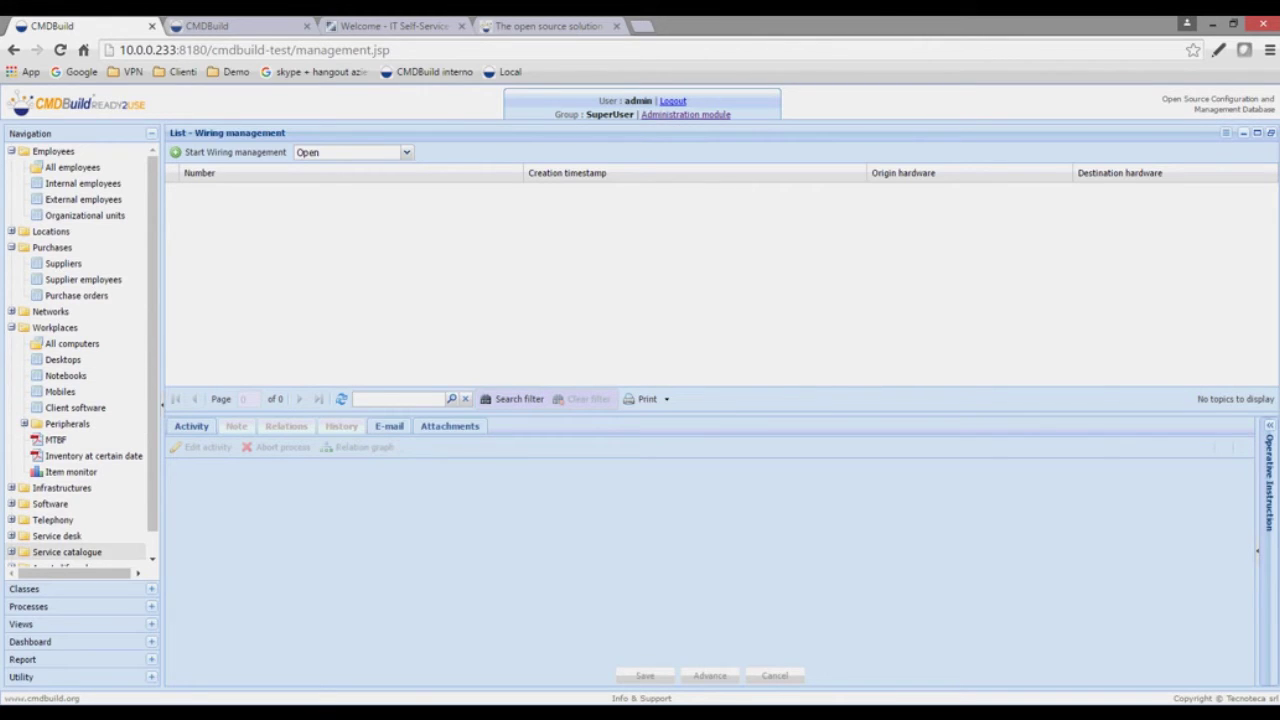
{"action": "scroll", "coordinate": [80, 378], "scroll_direction": "down", "scroll_amount": 1}
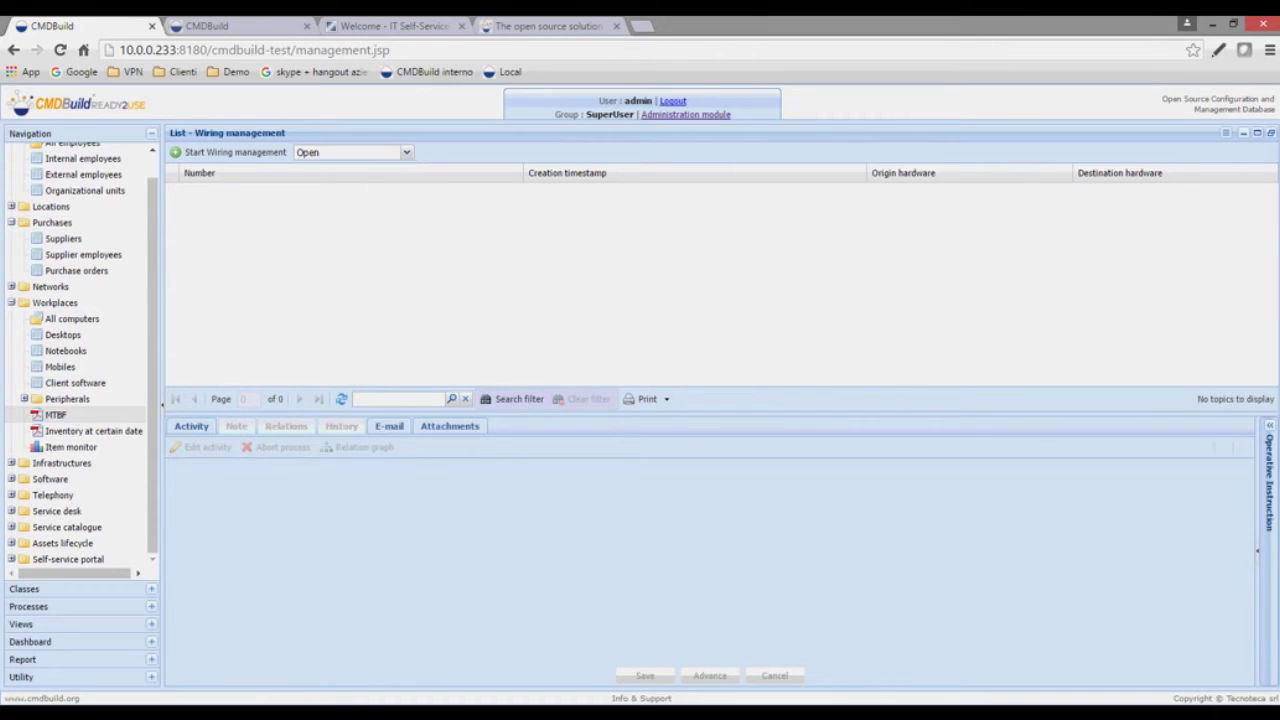
{"action": "left_click", "coordinate": [55, 414]}
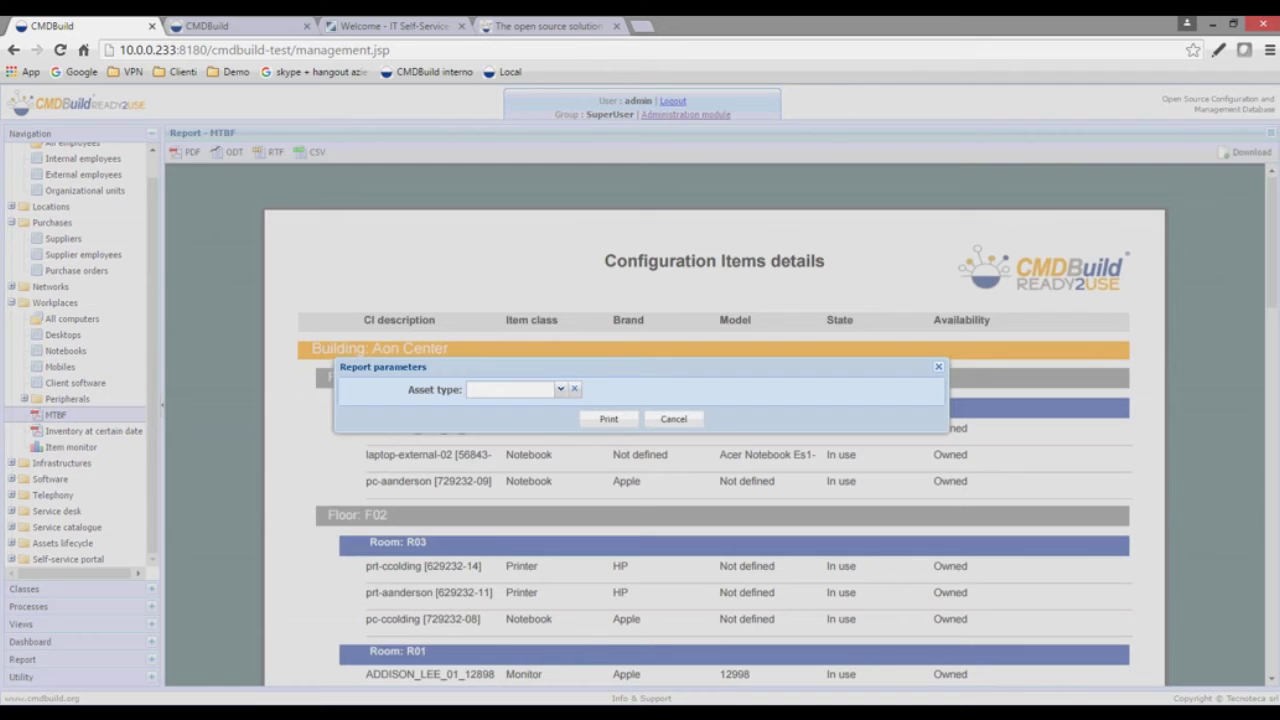
{"action": "left_click", "coordinate": [561, 389]}
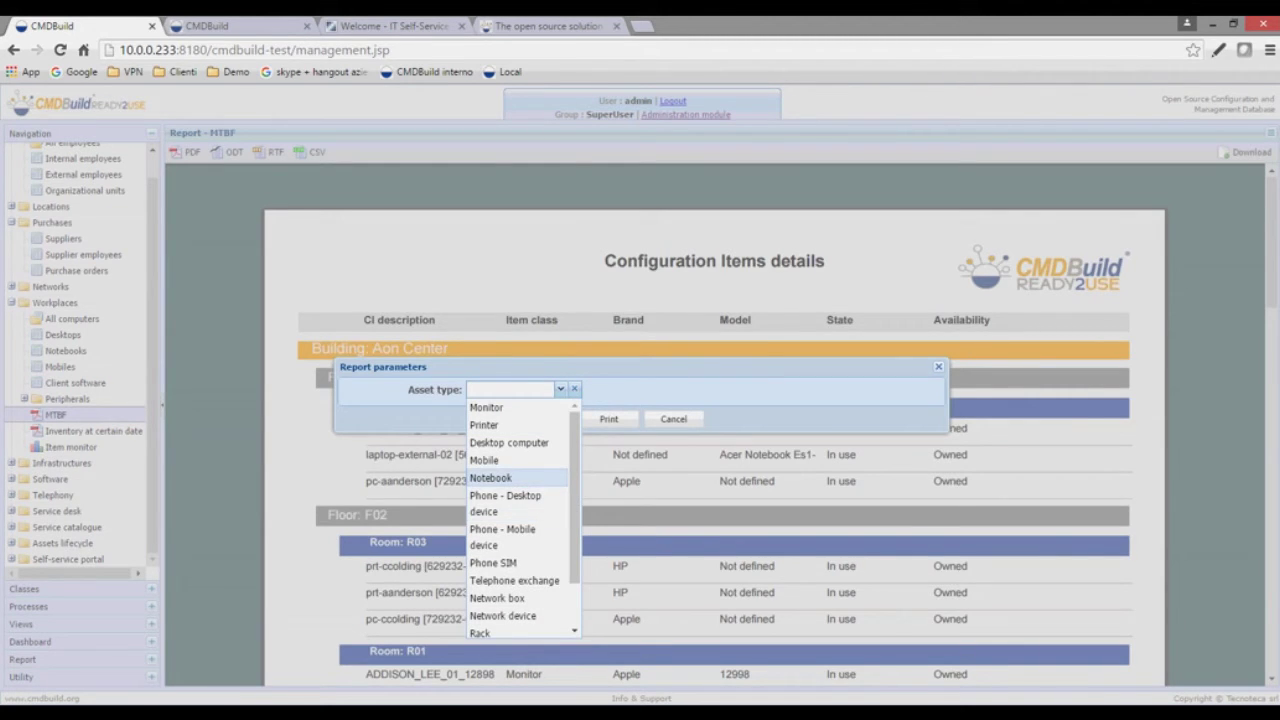
{"action": "left_click", "coordinate": [486, 407]}
{"action": "left_click", "coordinate": [609, 419]}
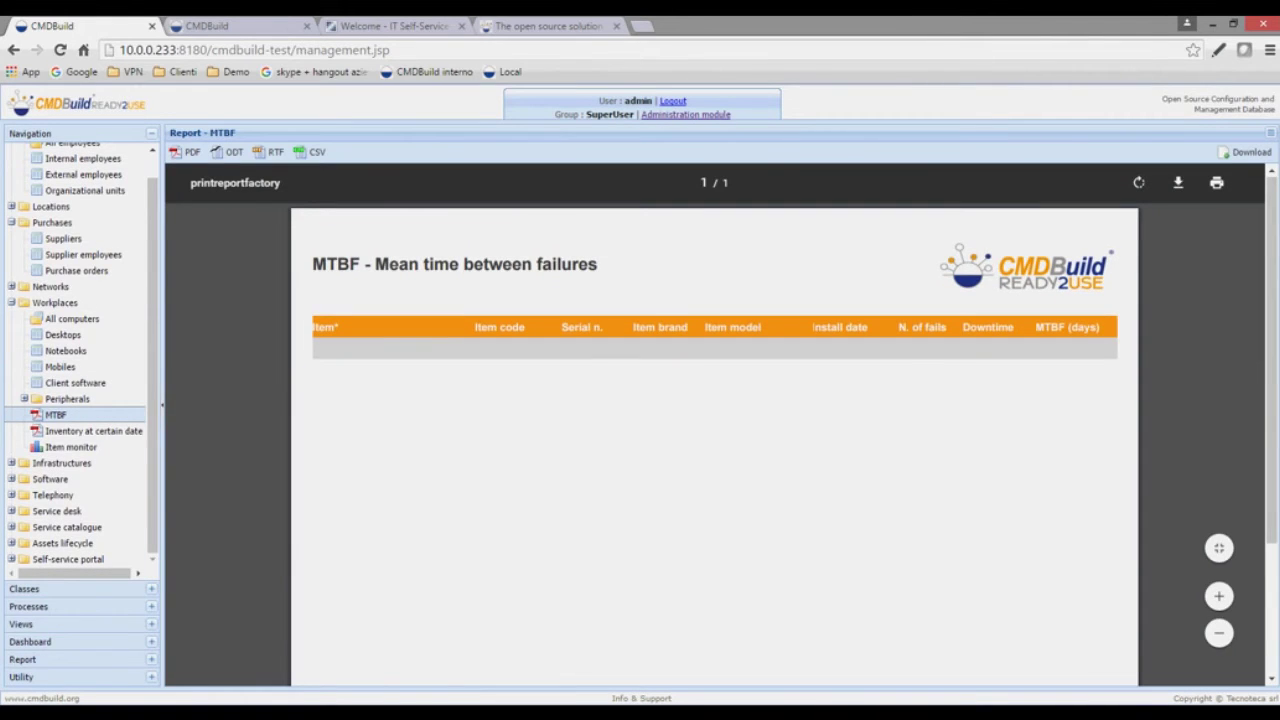
{"action": "scroll", "coordinate": [714, 440], "scroll_direction": "down", "scroll_amount": 3}
{"action": "scroll", "coordinate": [714, 440], "scroll_direction": "up", "scroll_amount": 3}
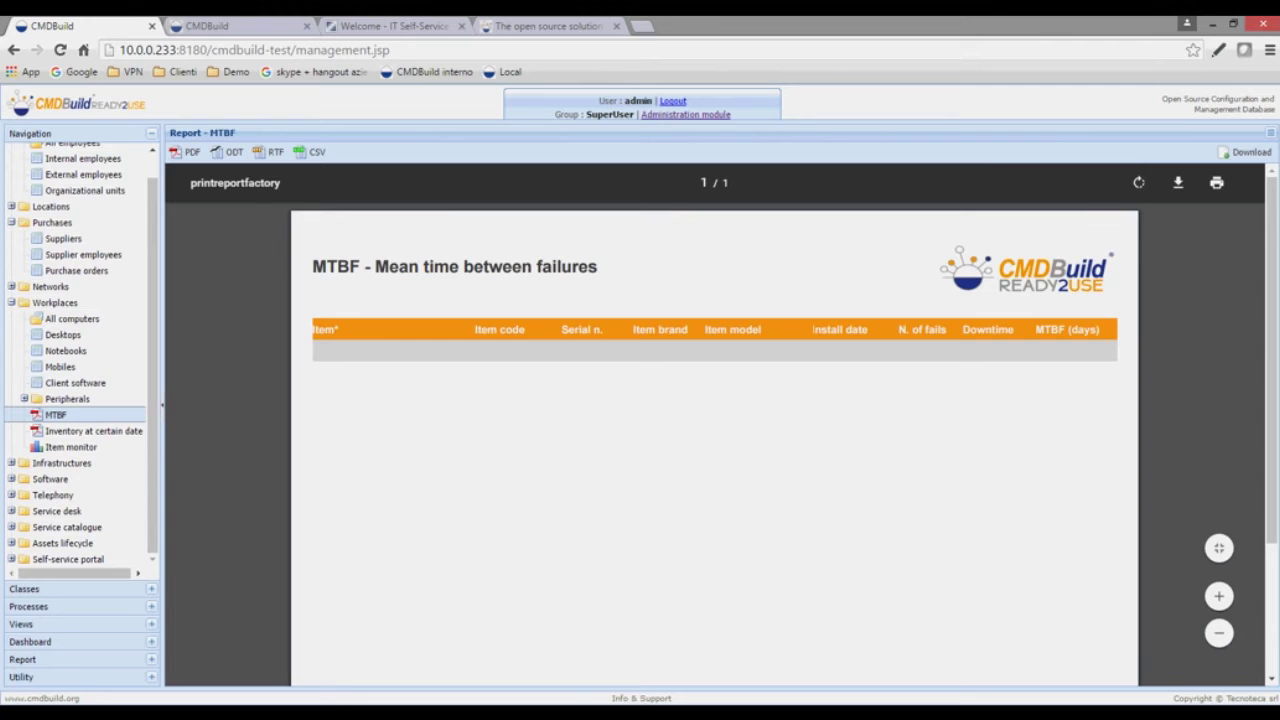
{"action": "left_click", "coordinate": [93, 430]}
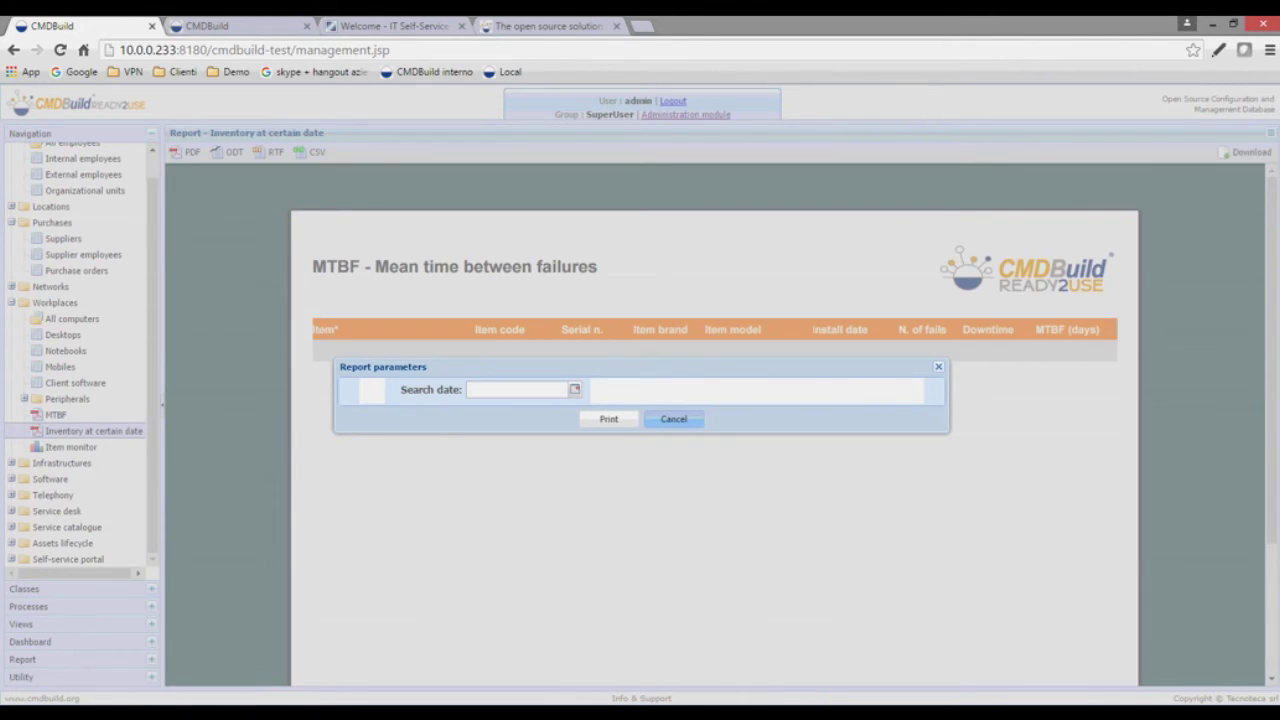
{"action": "left_click", "coordinate": [673, 419]}
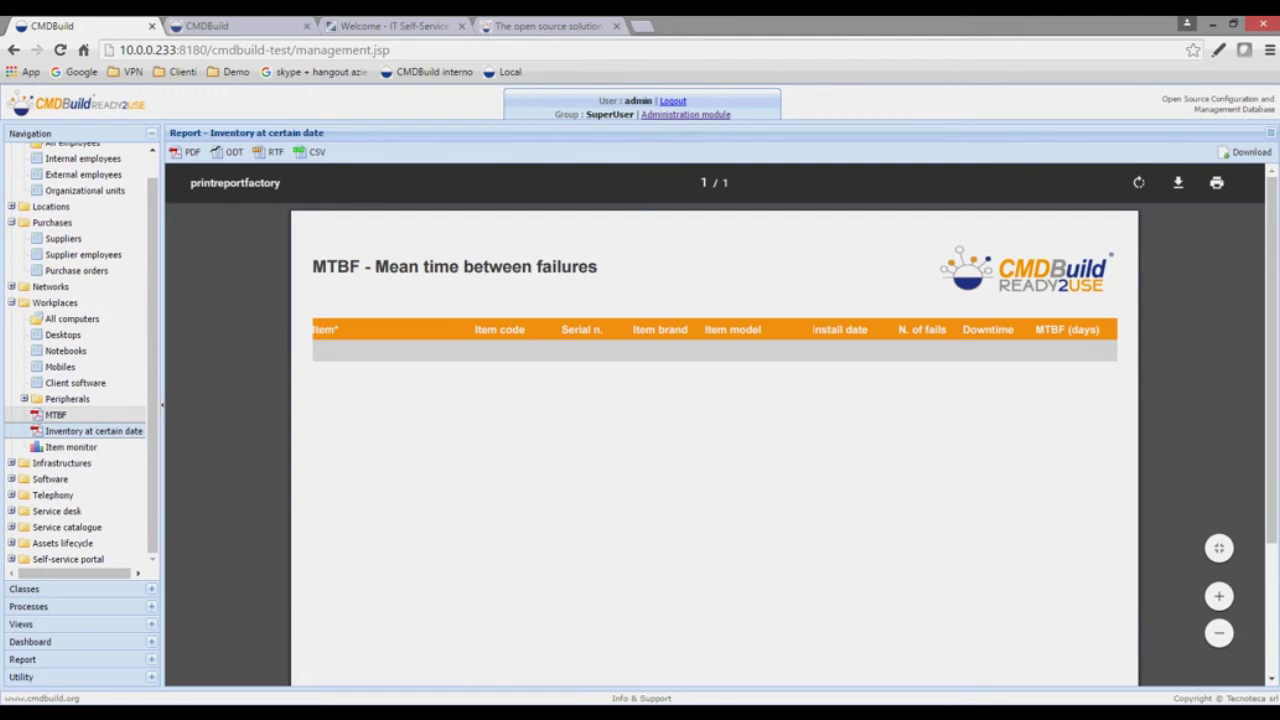
- Set the Inventory at certain date report's search date to 23 May 2016
{"action": "left_click", "coordinate": [55, 414]}
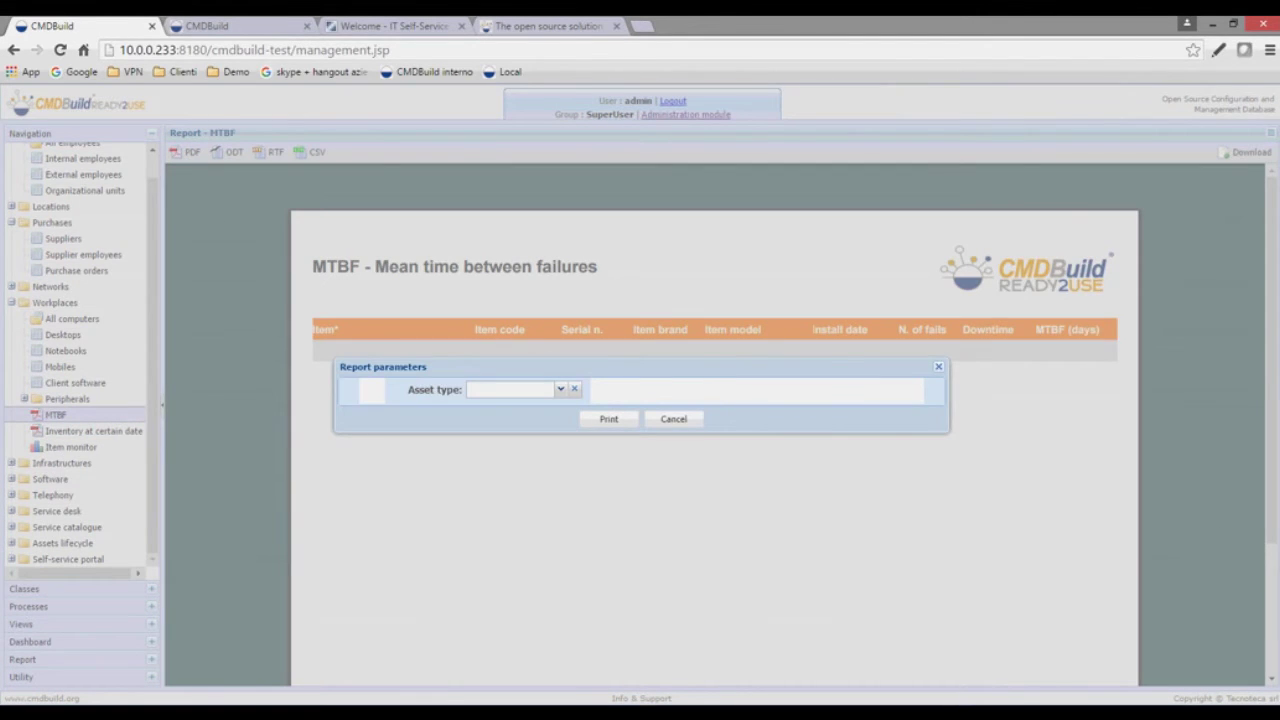
{"action": "key", "text": "Escape"}
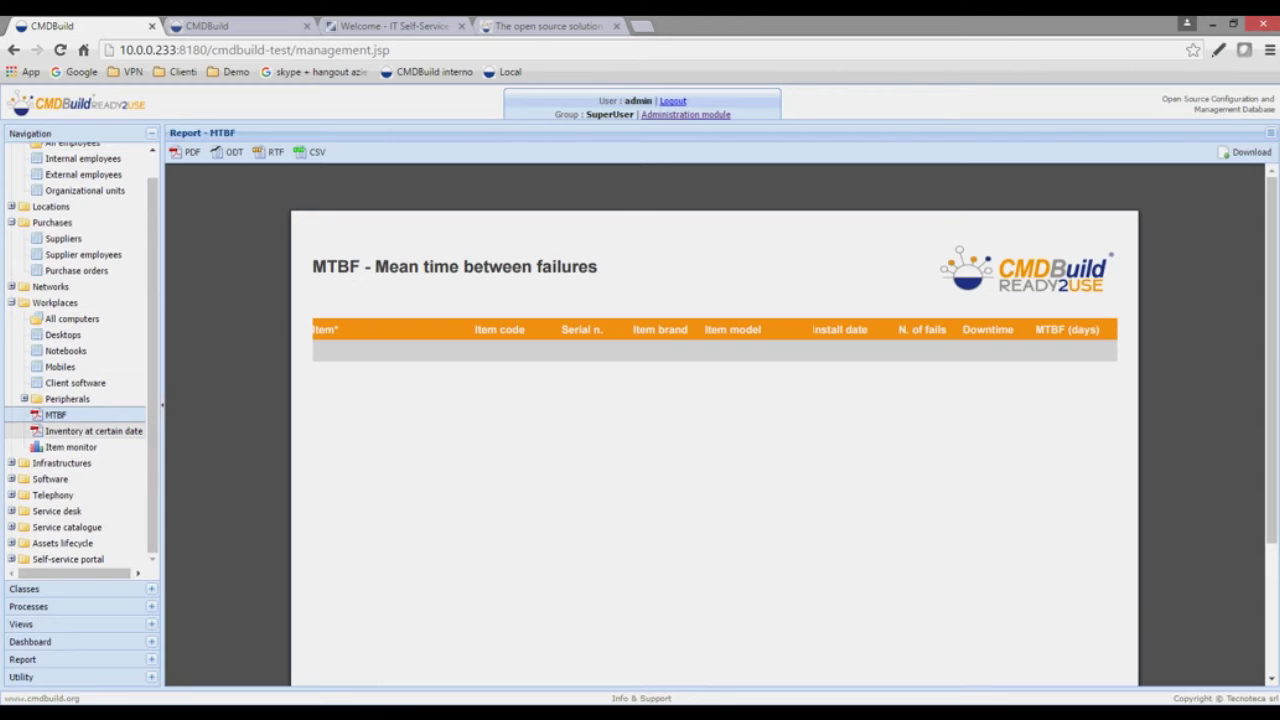
{"action": "left_click", "coordinate": [93, 430]}
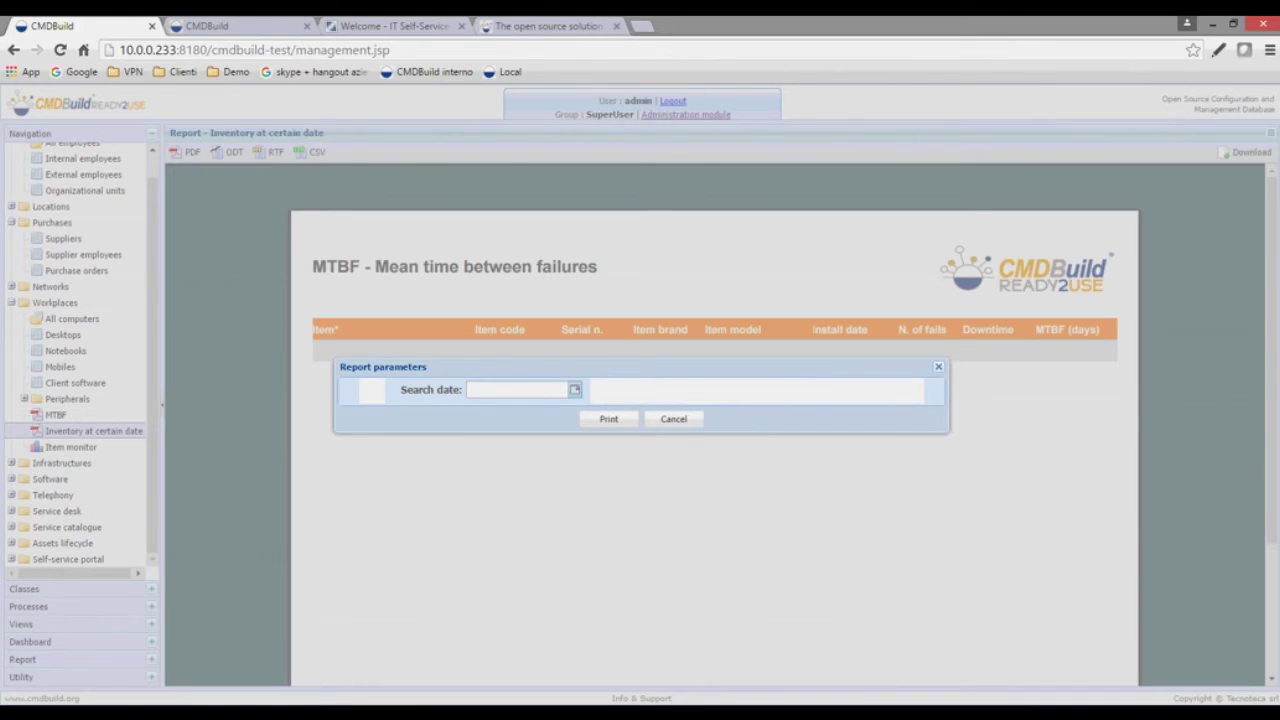
{"action": "left_click", "coordinate": [574, 389]}
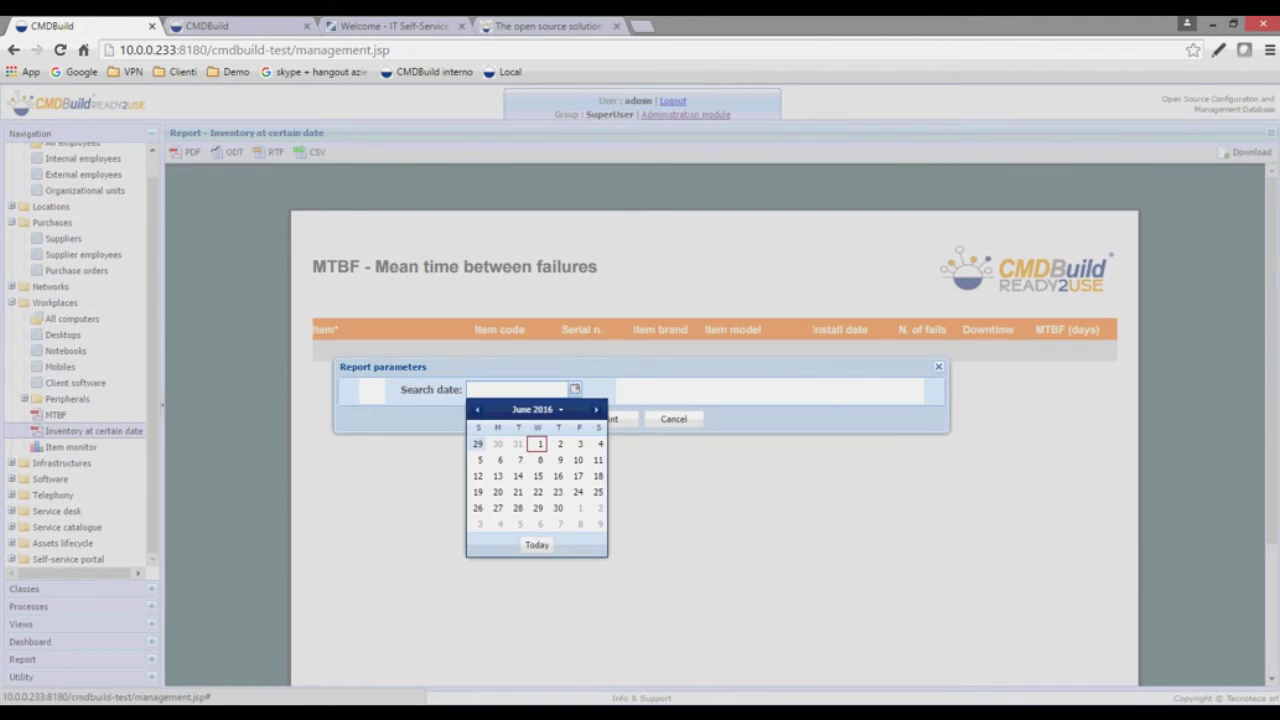
{"action": "left_click", "coordinate": [477, 409]}
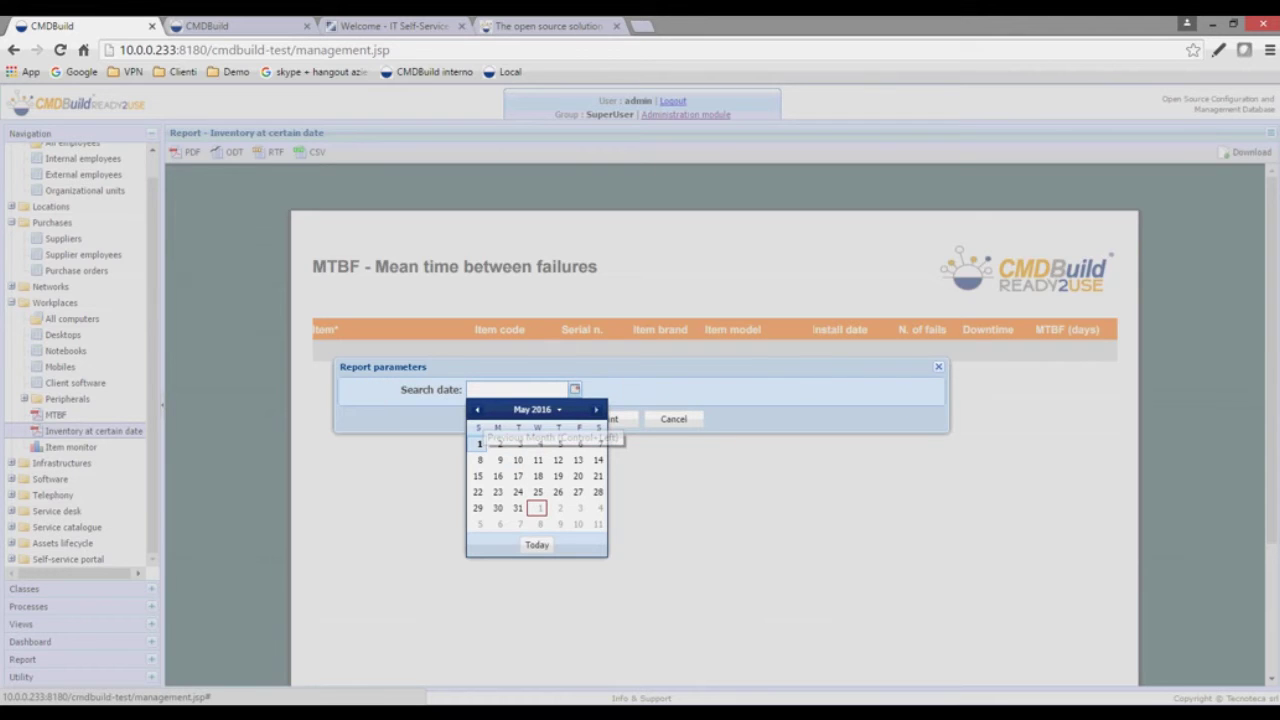
{"action": "left_click", "coordinate": [497, 492]}
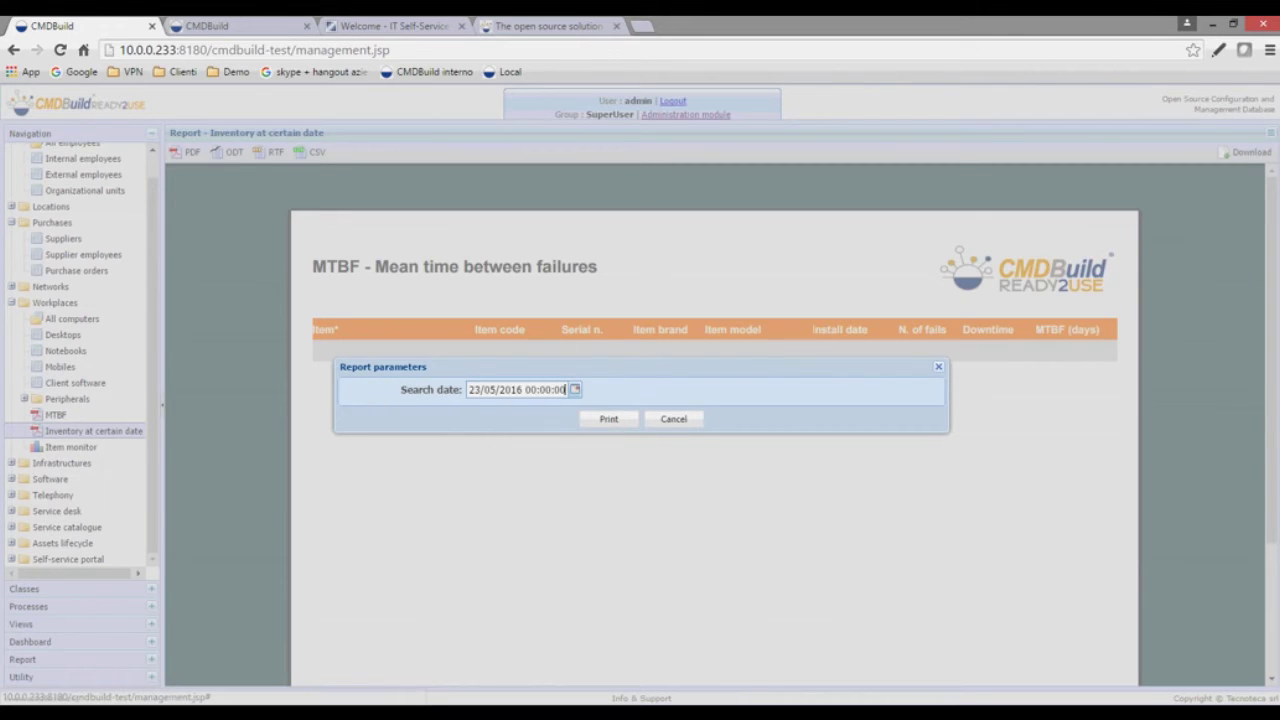
- Print the workplaces inventory report and follow the card link for 729232-12
{"action": "left_click", "coordinate": [608, 419]}
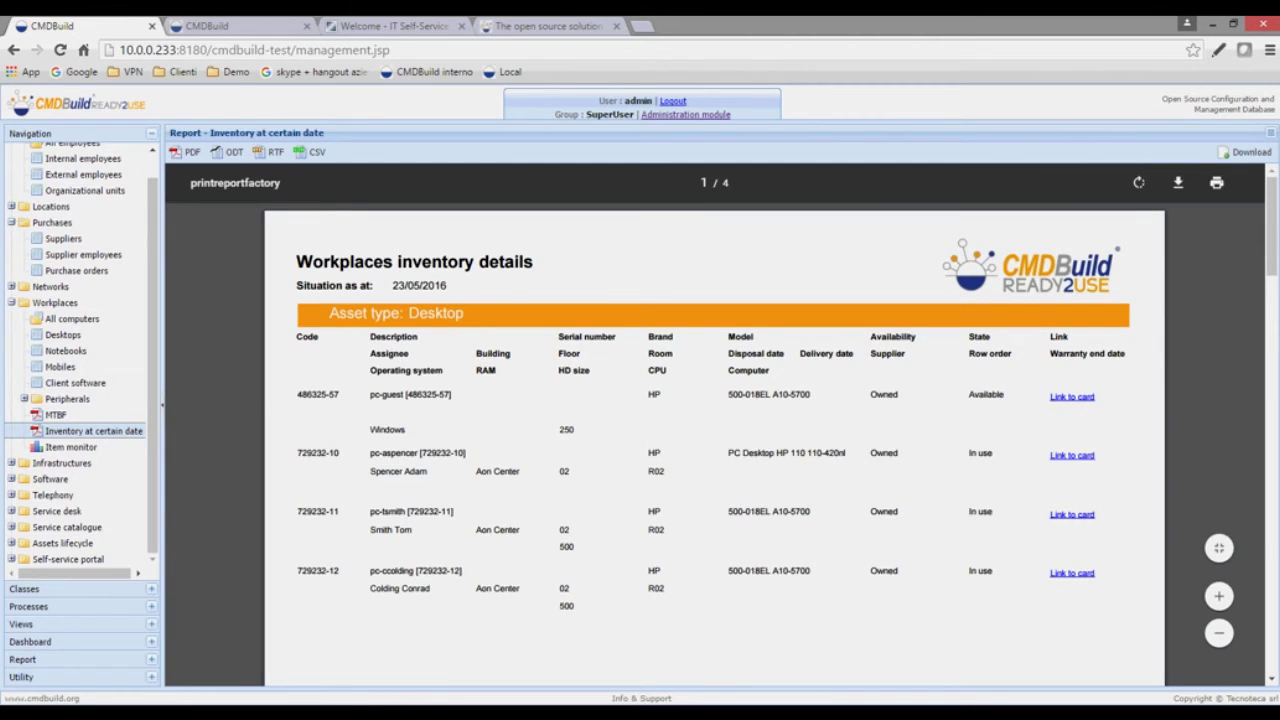
{"action": "scroll", "coordinate": [714, 445], "scroll_direction": "down", "scroll_amount": 3}
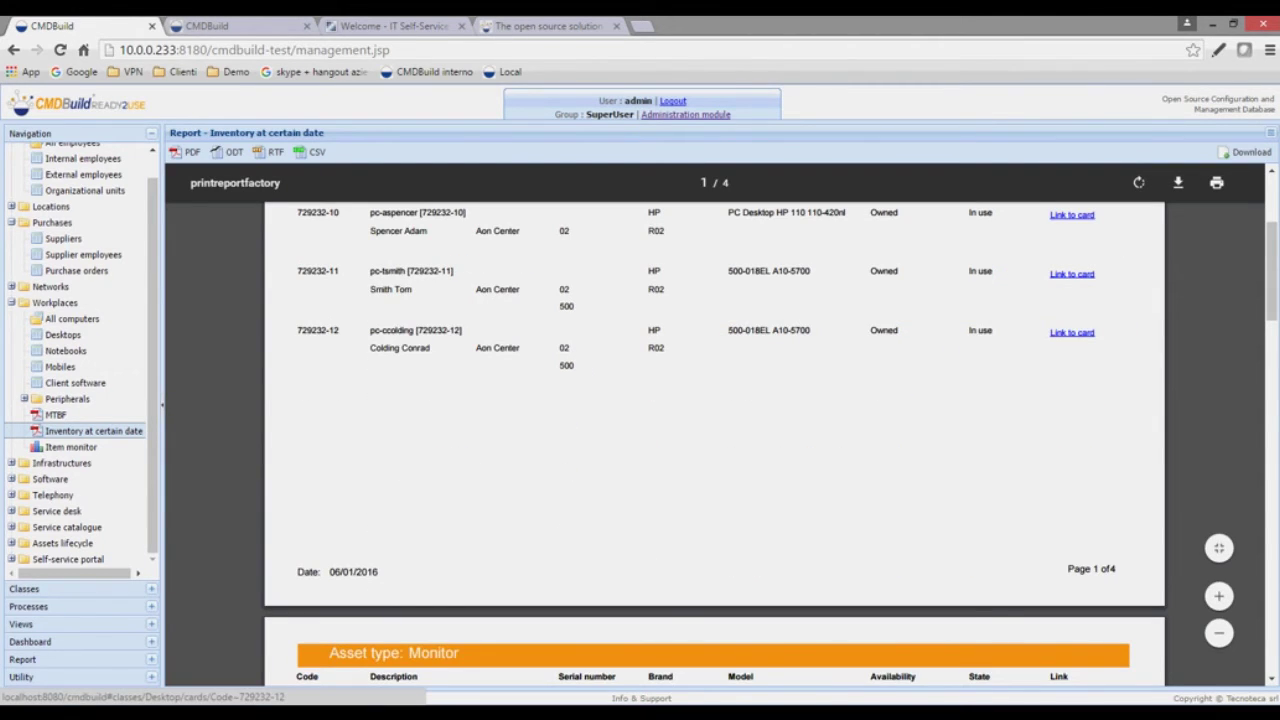
{"action": "left_click", "coordinate": [1072, 332]}
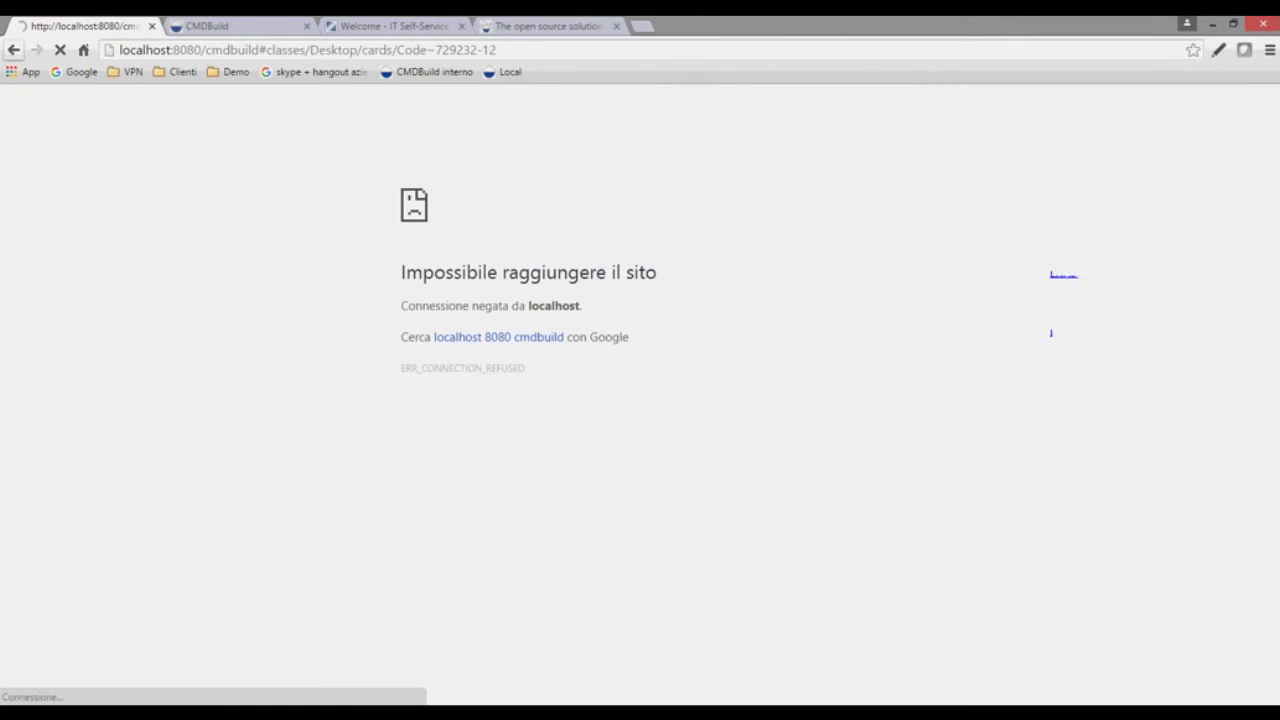
- Go back from the connection error page to the CMDBuild management page
{"action": "left_click", "coordinate": [14, 50]}
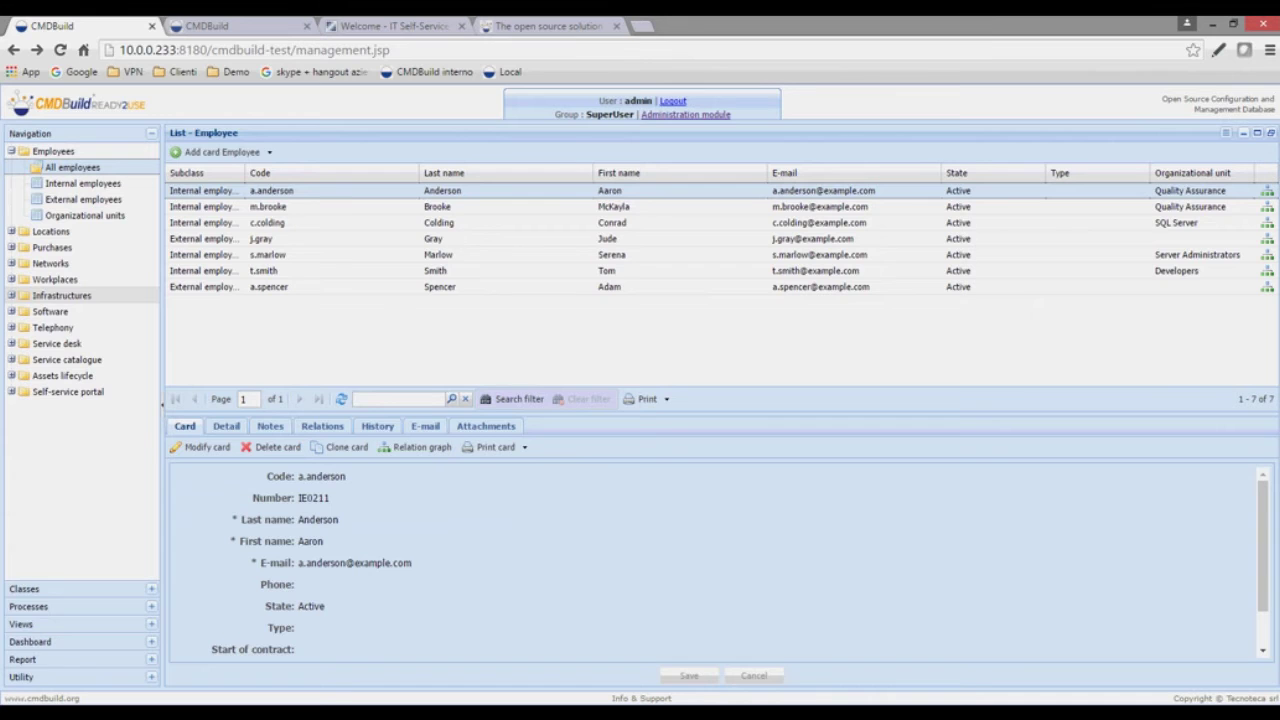
- List all computers and the Rack cards, then show the Racks layout report for rack R66M5
{"action": "left_click", "coordinate": [61, 295]}
{"action": "left_click", "coordinate": [54, 279]}
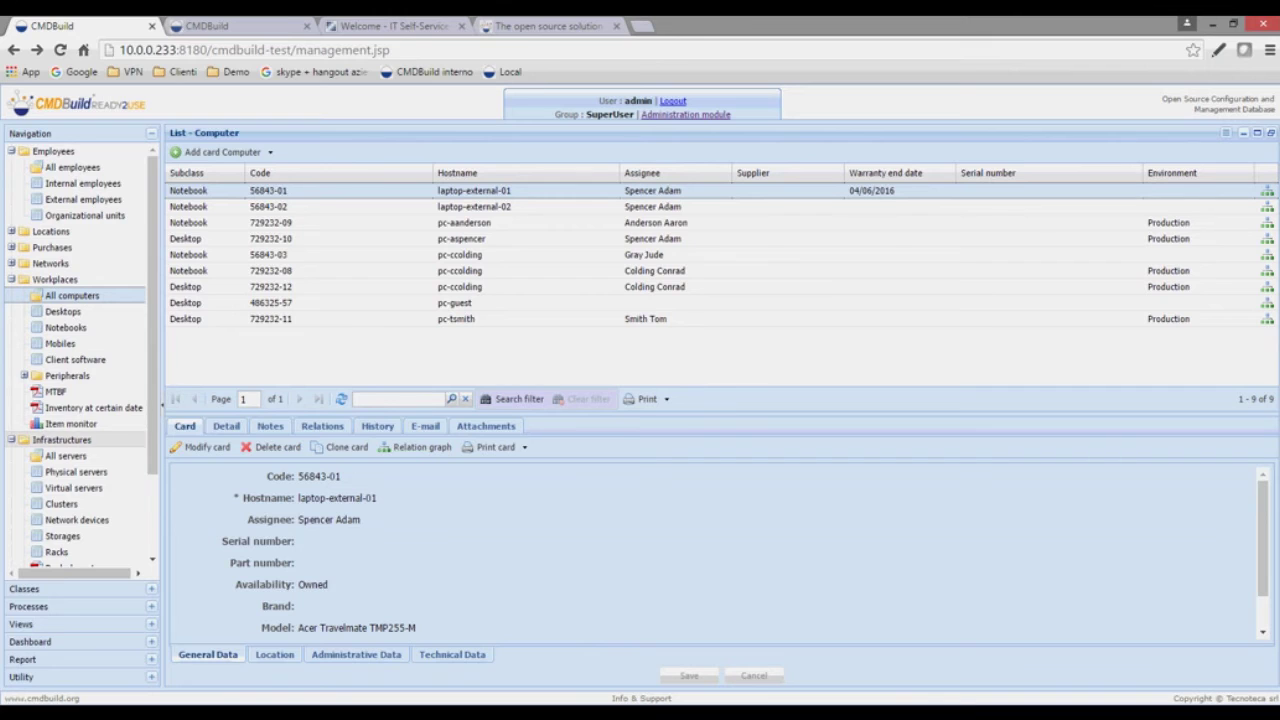
{"action": "left_click", "coordinate": [12, 280]}
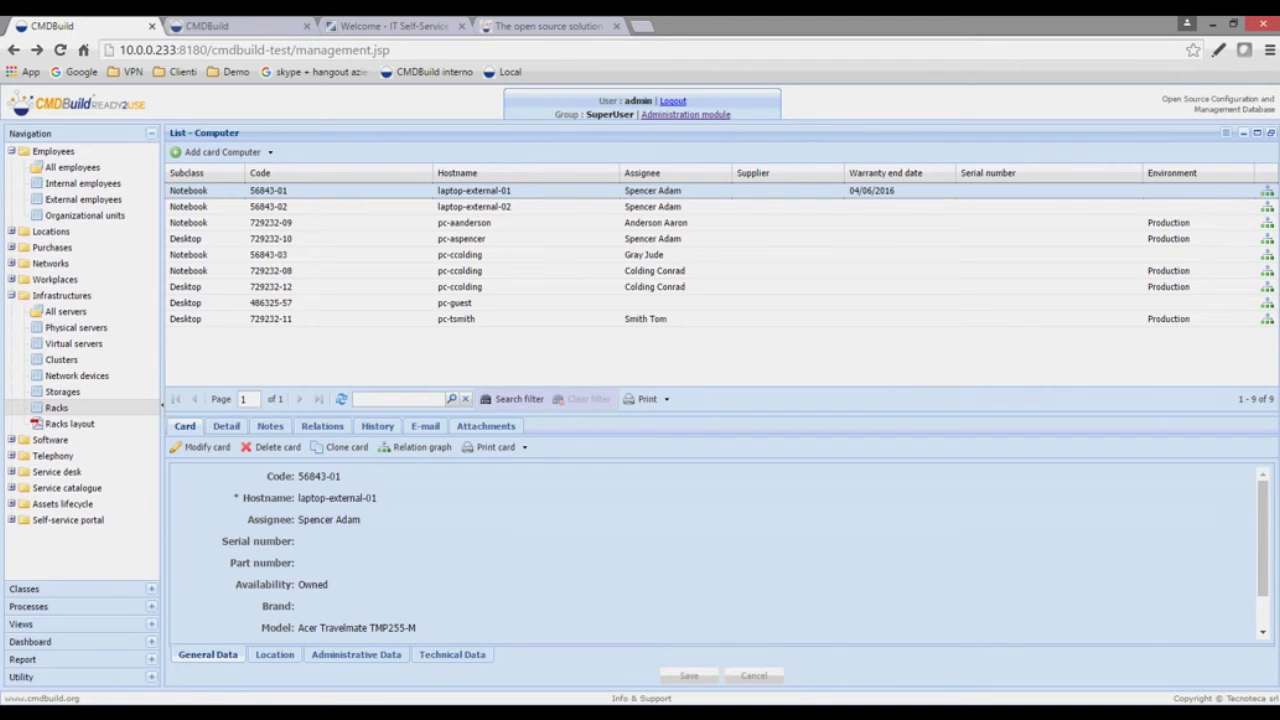
{"action": "left_click", "coordinate": [56, 407]}
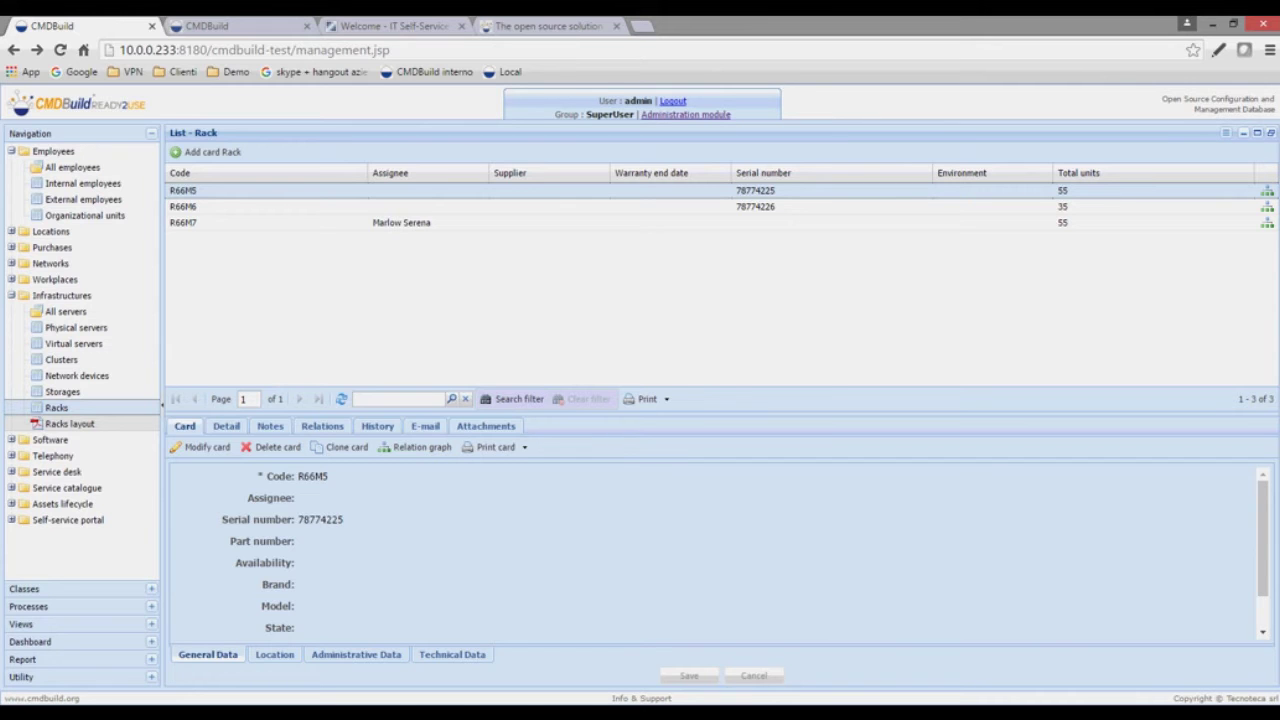
{"action": "left_click", "coordinate": [69, 424]}
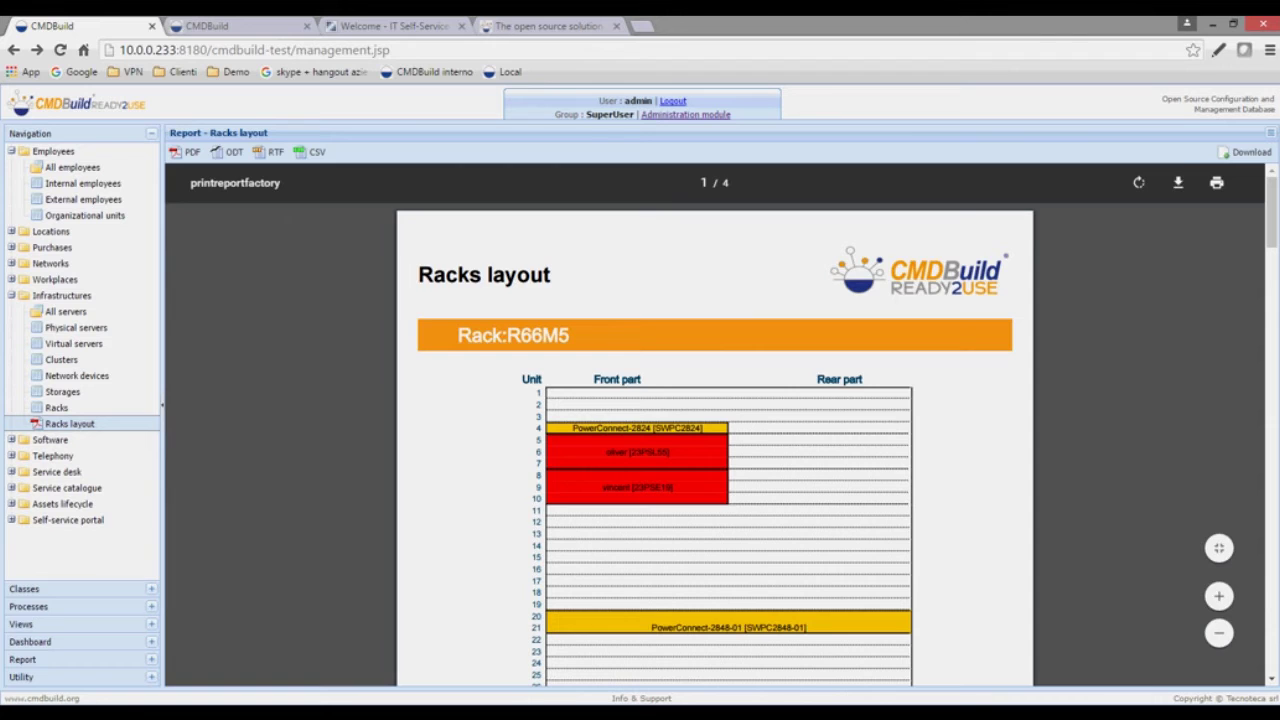
{"action": "left_click_drag", "start_coordinate": [533, 336], "coordinate": [556, 336]}
{"action": "left_click", "coordinate": [556, 336]}
{"action": "scroll", "coordinate": [715, 440], "scroll_direction": "down", "scroll_amount": 4}
{"action": "scroll", "coordinate": [715, 440], "scroll_direction": "down", "scroll_amount": 3}
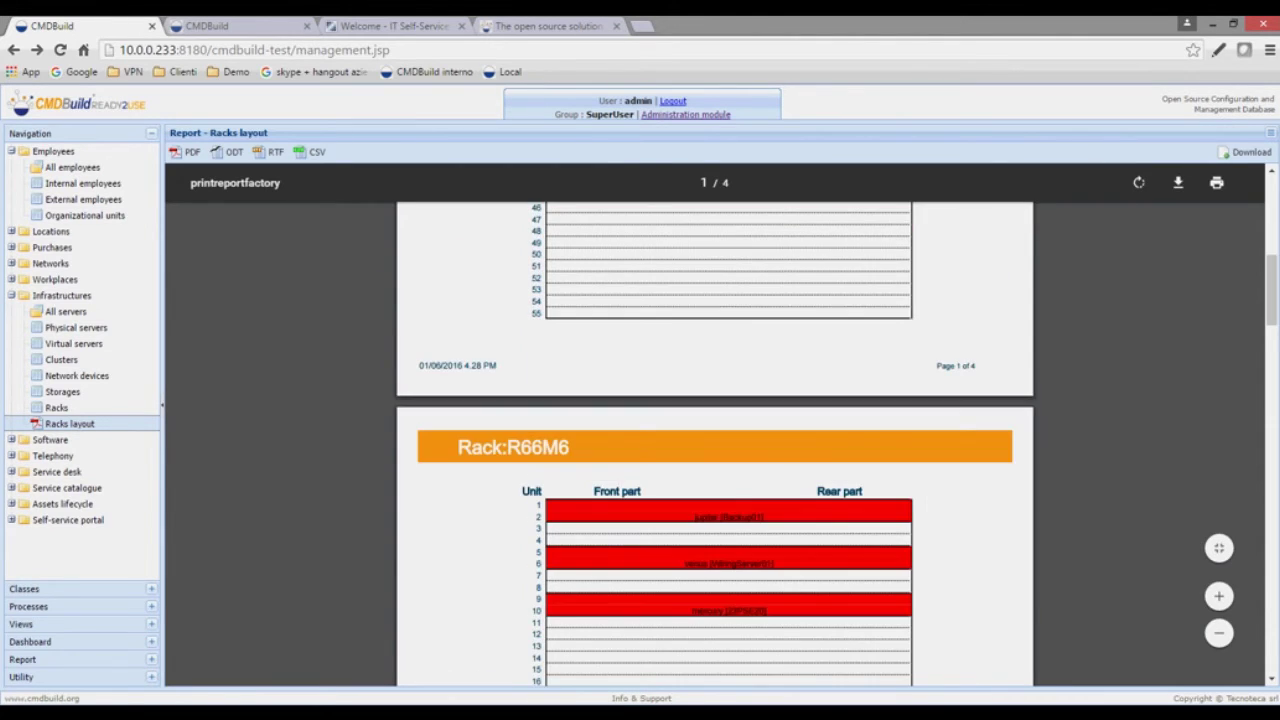
{"action": "scroll", "coordinate": [715, 440], "scroll_direction": "up", "scroll_amount": 7}
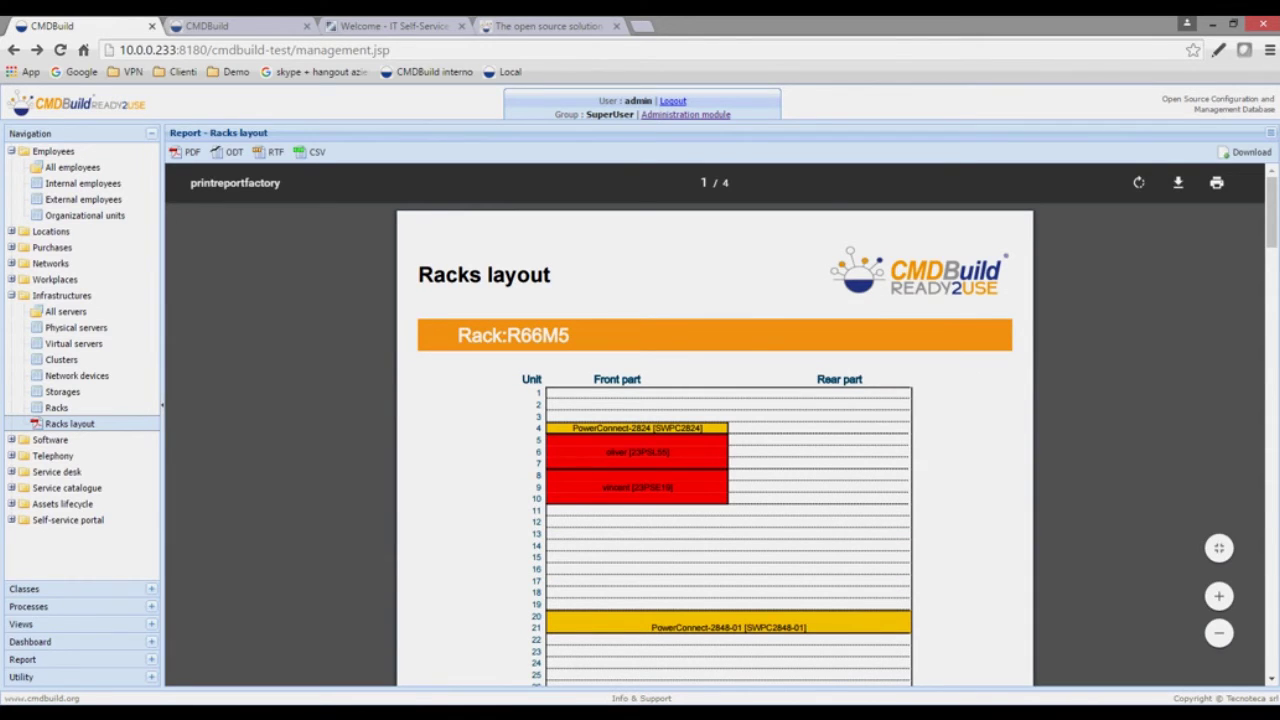
{"action": "scroll", "coordinate": [715, 440], "scroll_direction": "down", "scroll_amount": 1}
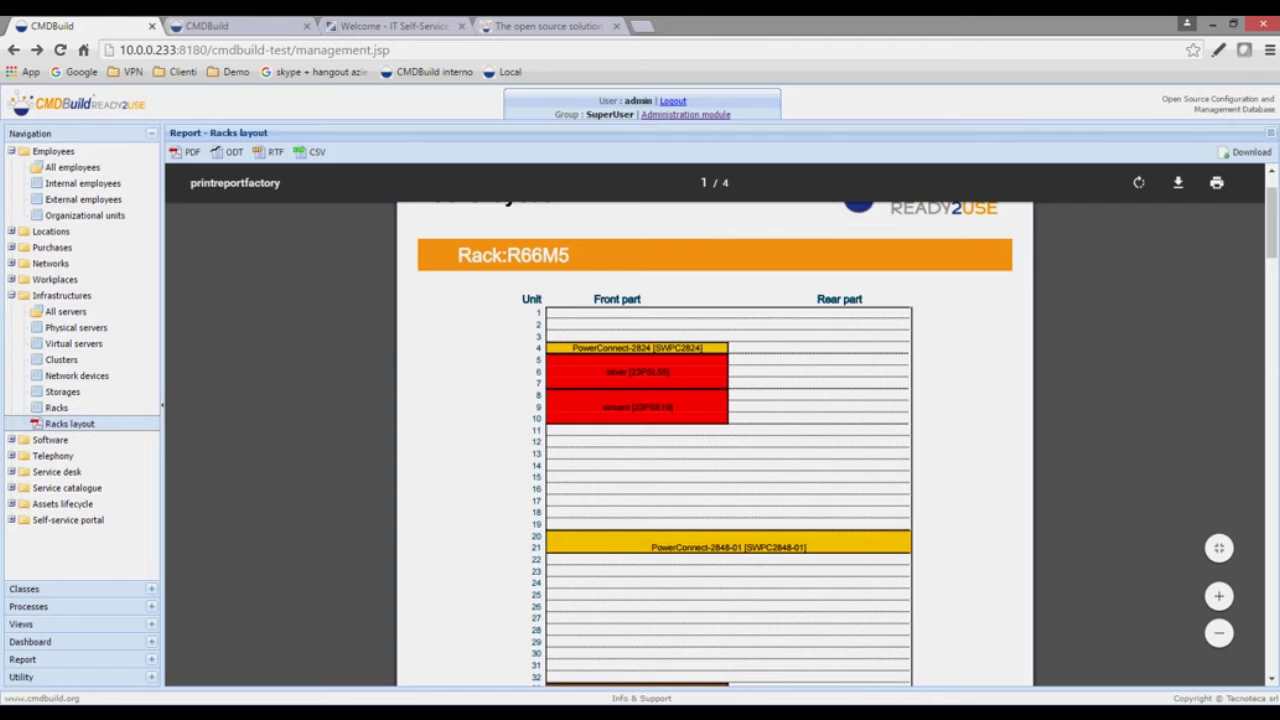
{"action": "scroll", "coordinate": [715, 440], "scroll_direction": "down", "scroll_amount": 1}
{"action": "scroll", "coordinate": [715, 440], "scroll_direction": "up", "scroll_amount": 1}
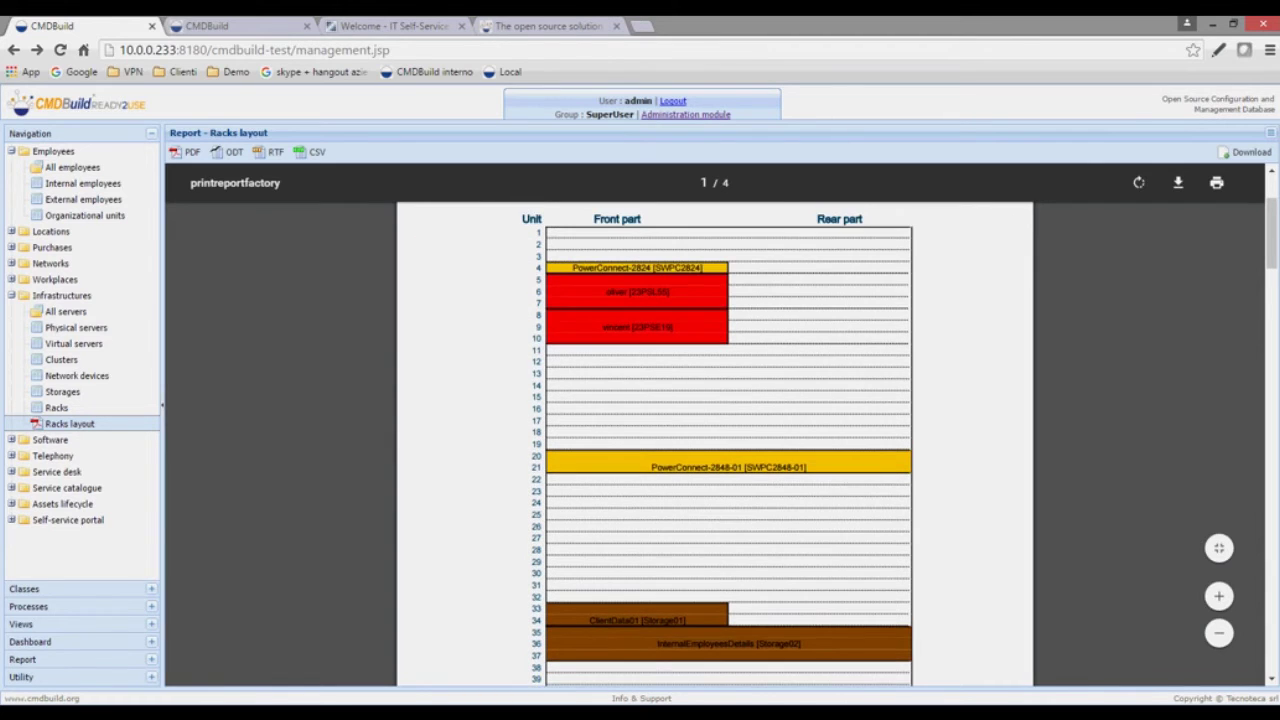
{"action": "scroll", "coordinate": [715, 440], "scroll_direction": "up", "scroll_amount": 1}
{"action": "scroll", "coordinate": [715, 440], "scroll_direction": "down", "scroll_amount": 1}
{"action": "scroll", "coordinate": [715, 440], "scroll_direction": "down", "scroll_amount": 5}
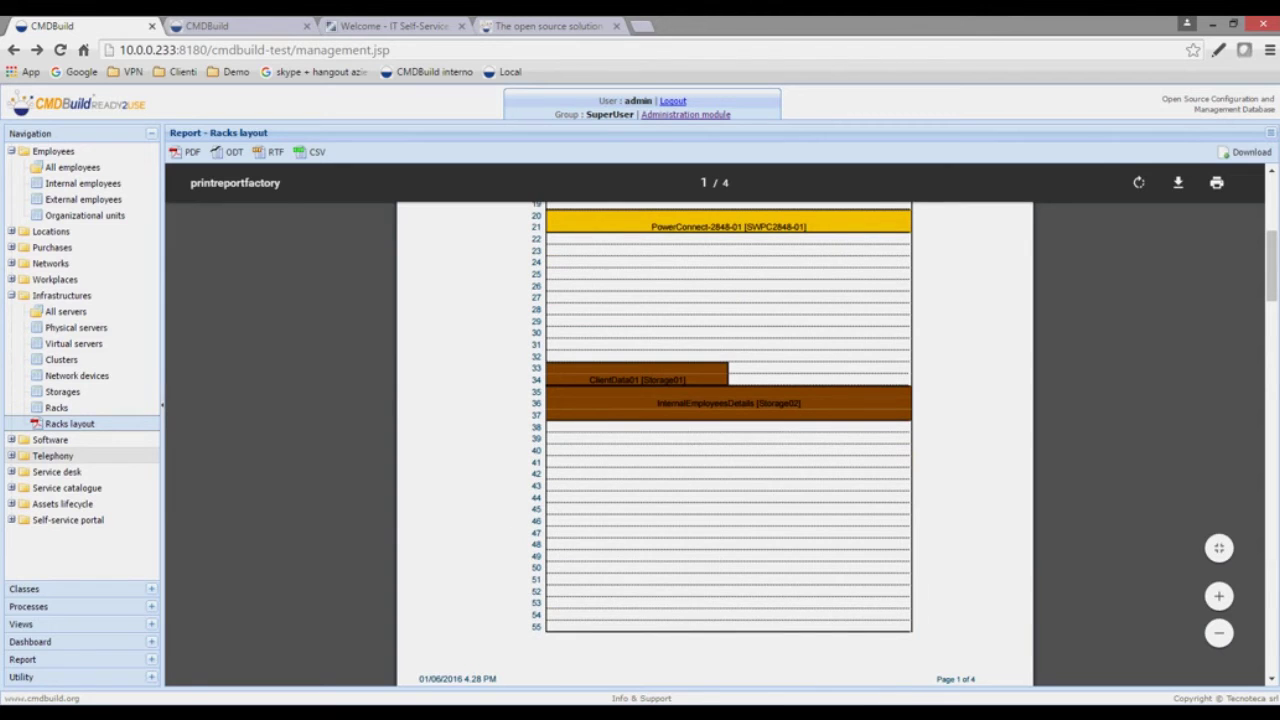
- Collapse Infrastructures and expand the Software, Telephony and Service desk groups
{"action": "left_click", "coordinate": [60, 295]}
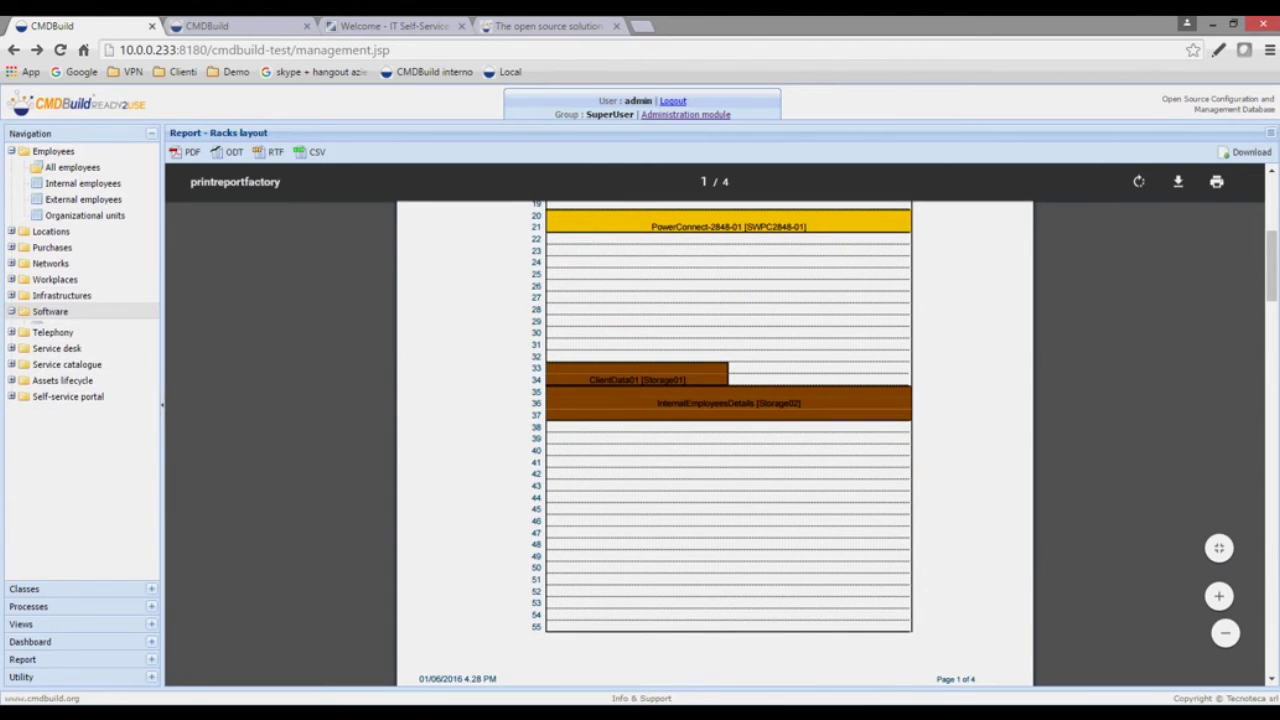
{"action": "left_click", "coordinate": [50, 311]}
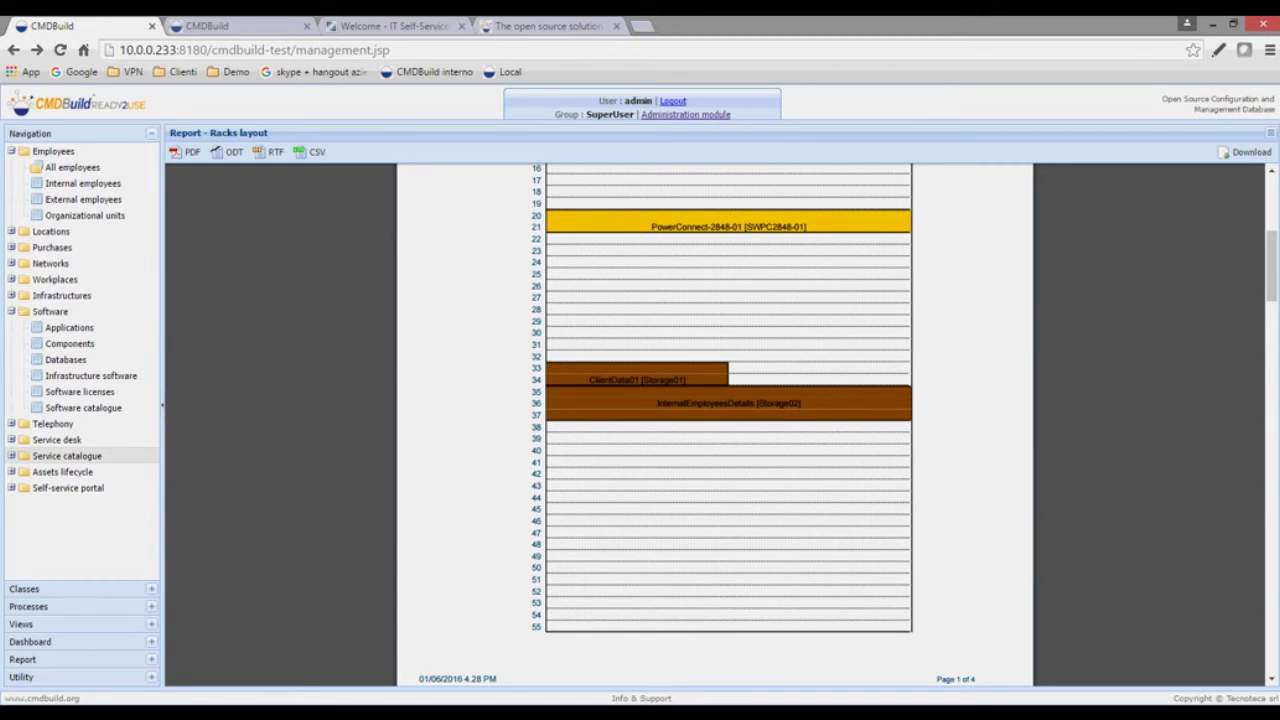
{"action": "left_click", "coordinate": [52, 423]}
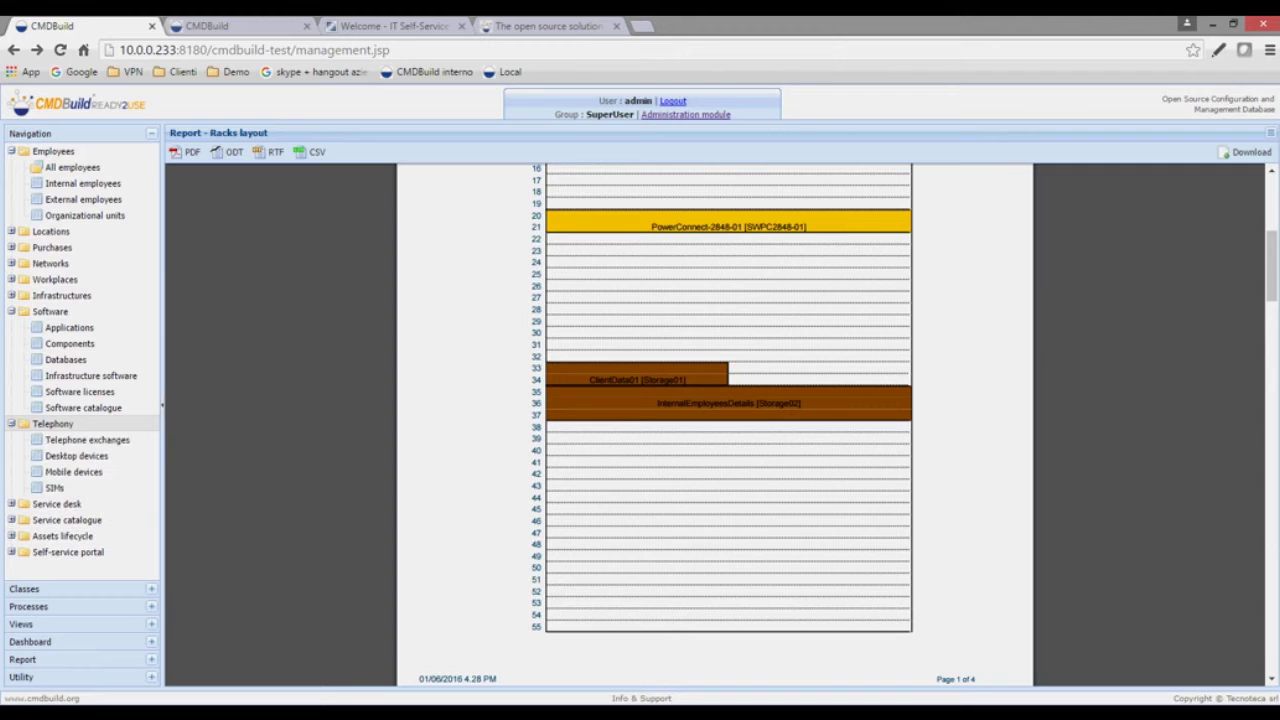
{"action": "left_click", "coordinate": [56, 503]}
{"action": "scroll", "coordinate": [80, 355], "scroll_direction": "down", "scroll_amount": 2}
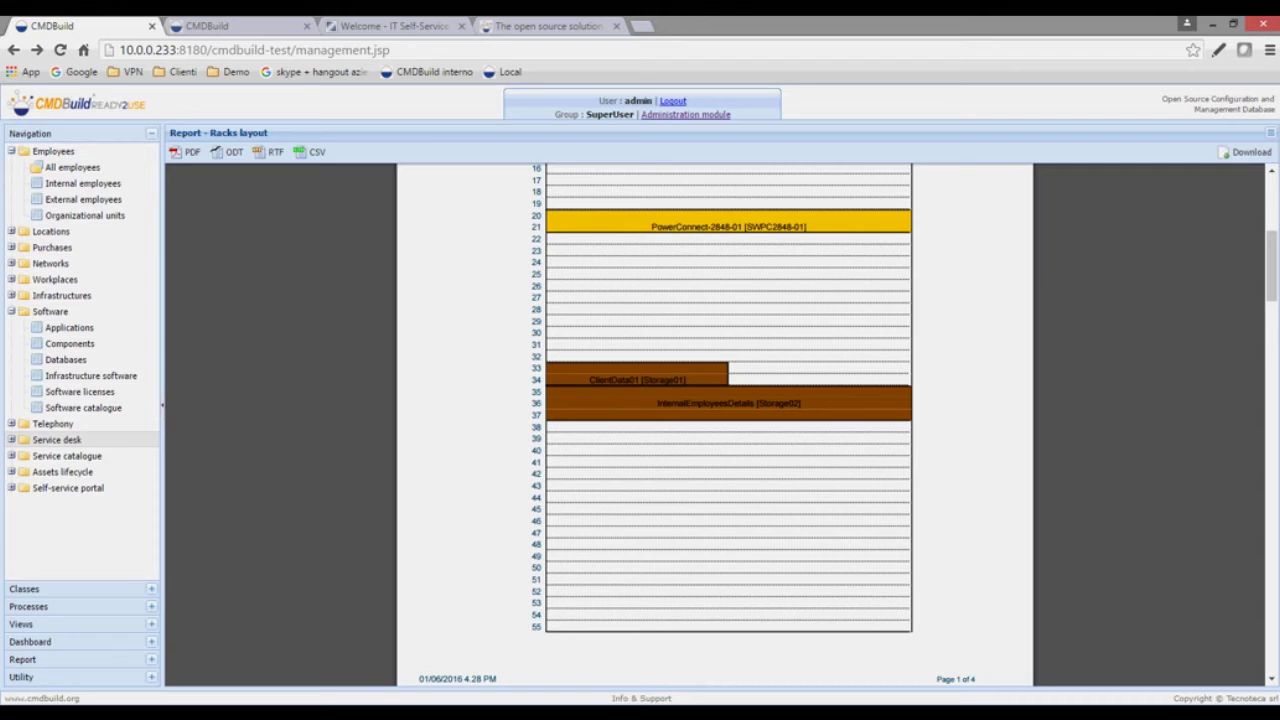
- Expand the Service catalogue, Assets lifecycle and Self-service portal groups
{"action": "left_click", "coordinate": [12, 440]}
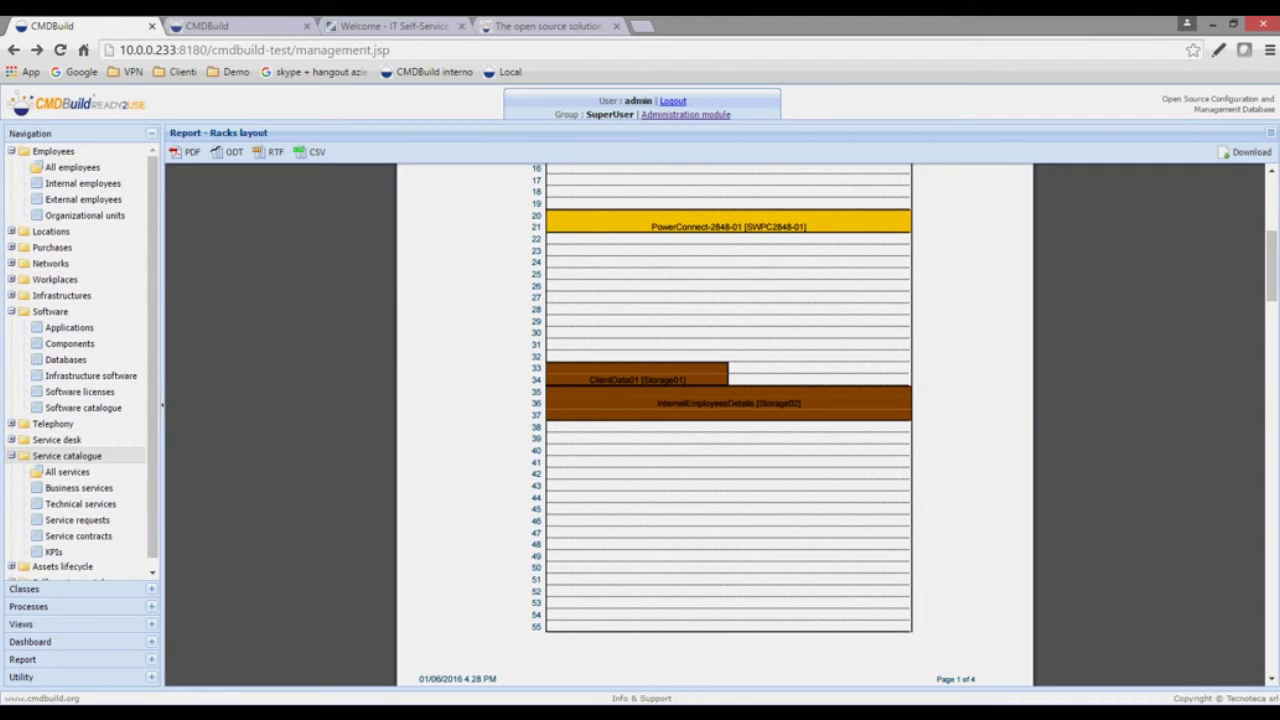
{"action": "scroll", "coordinate": [77, 490], "scroll_direction": "down", "scroll_amount": 1}
{"action": "left_click", "coordinate": [12, 556]}
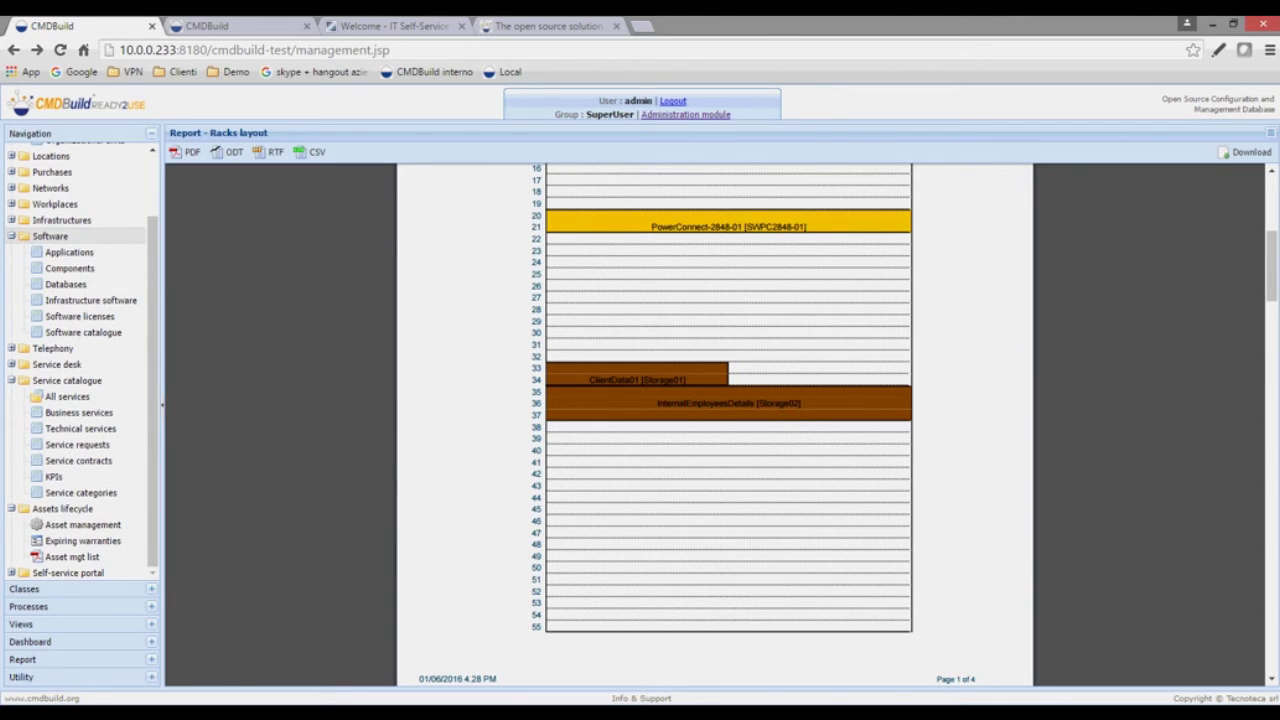
{"action": "scroll", "coordinate": [80, 236], "scroll_direction": "up", "scroll_amount": 2}
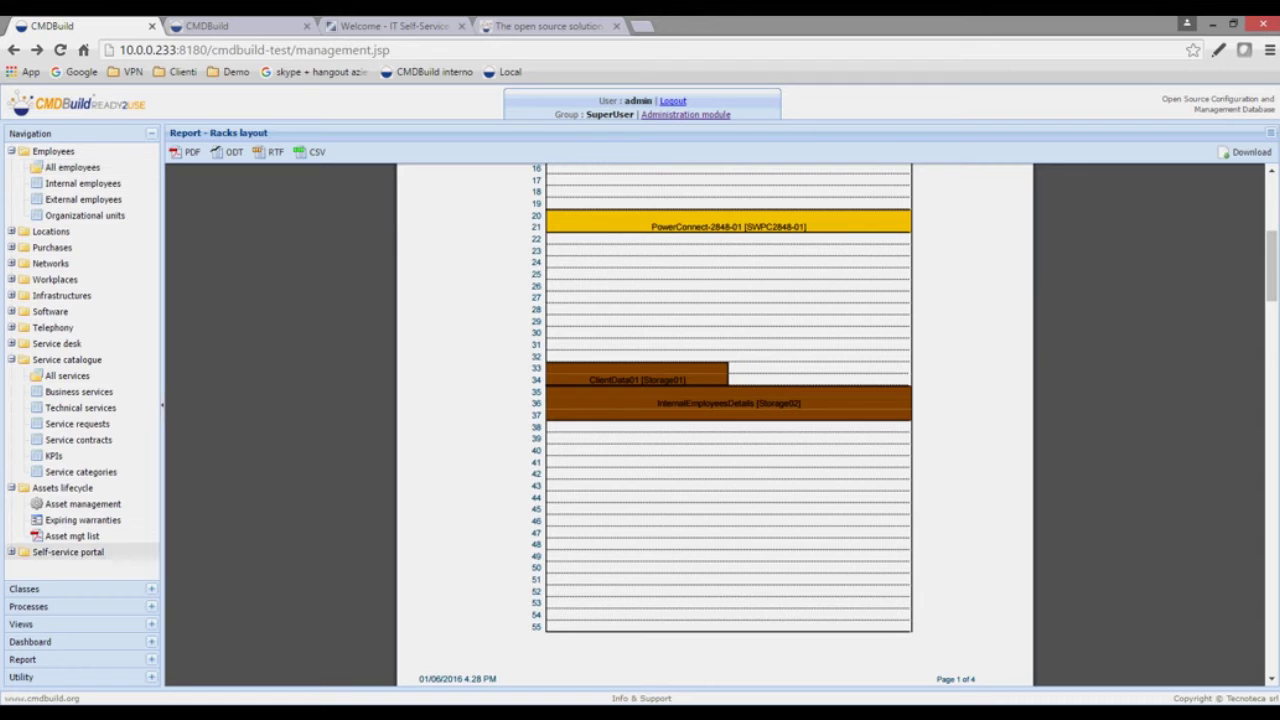
{"action": "left_click", "coordinate": [12, 552]}
{"action": "scroll", "coordinate": [80, 536], "scroll_direction": "down", "scroll_amount": 1}
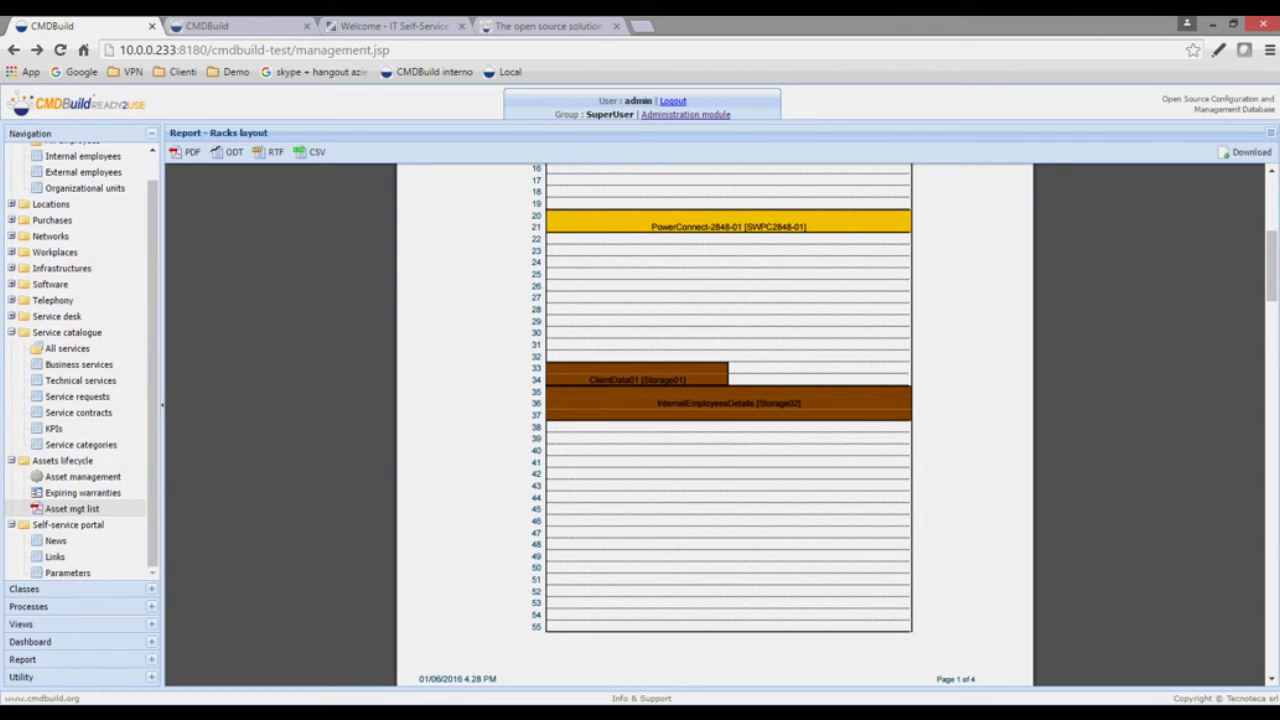
{"action": "scroll", "coordinate": [80, 360], "scroll_direction": "up", "scroll_amount": 1}
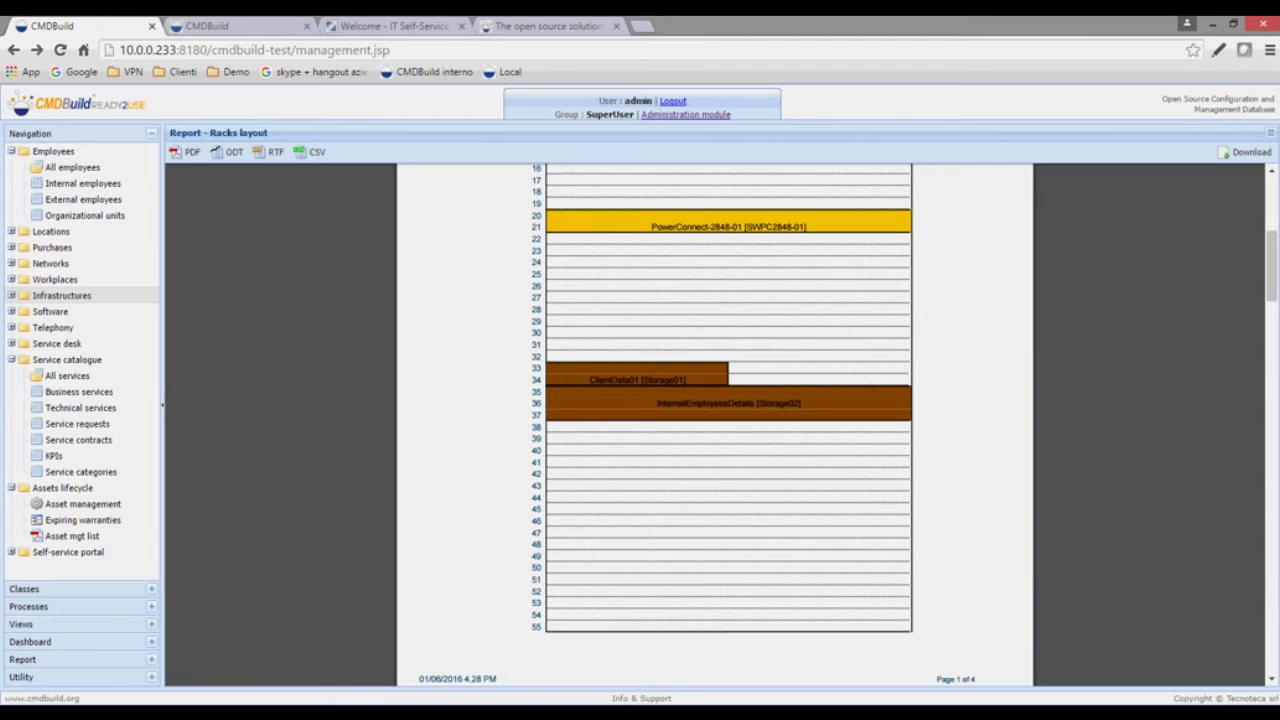
- Expand Networks and Workplaces and list the five Notebook cards, showing laptop-external-01
{"action": "left_click", "coordinate": [12, 263]}
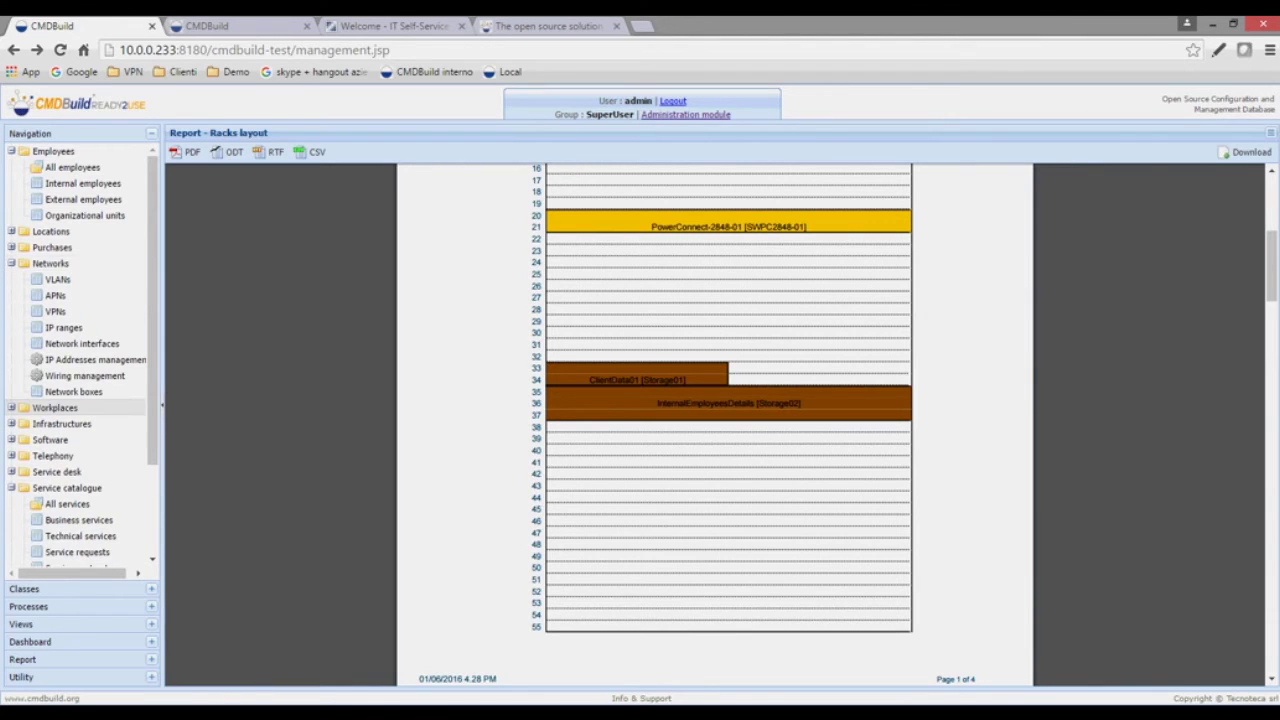
{"action": "left_click", "coordinate": [12, 407]}
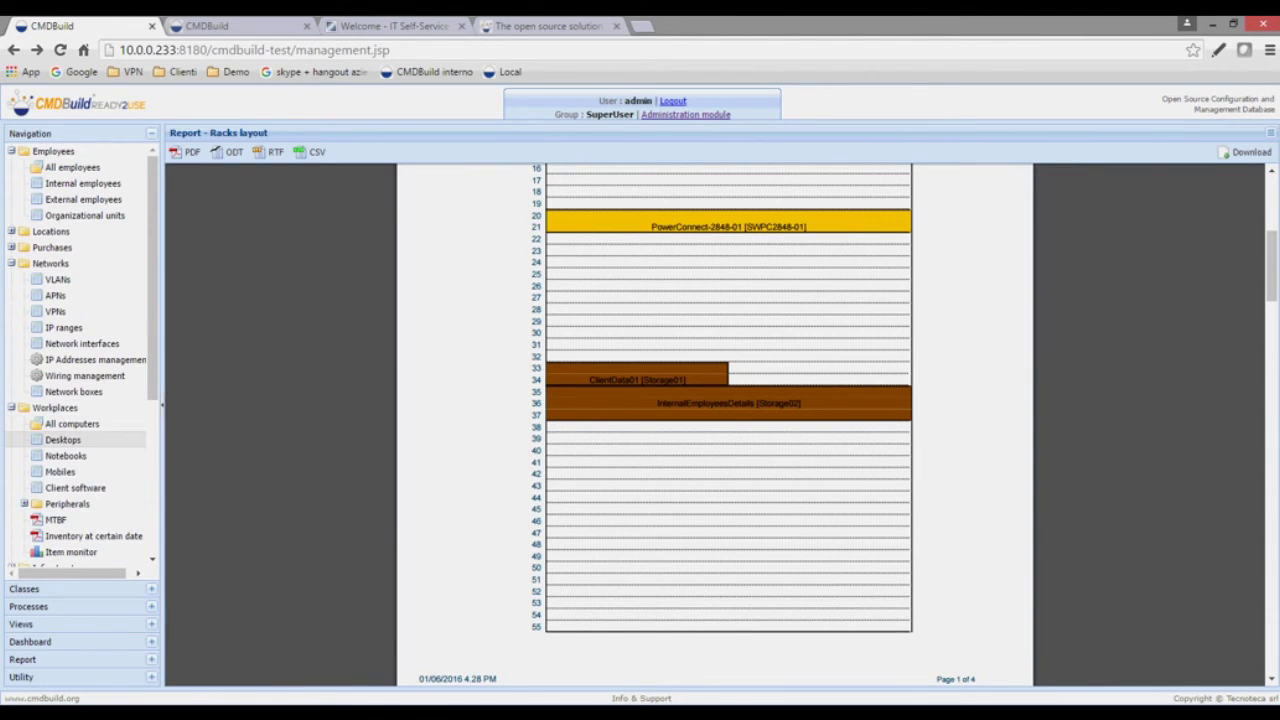
{"action": "left_click", "coordinate": [65, 455]}
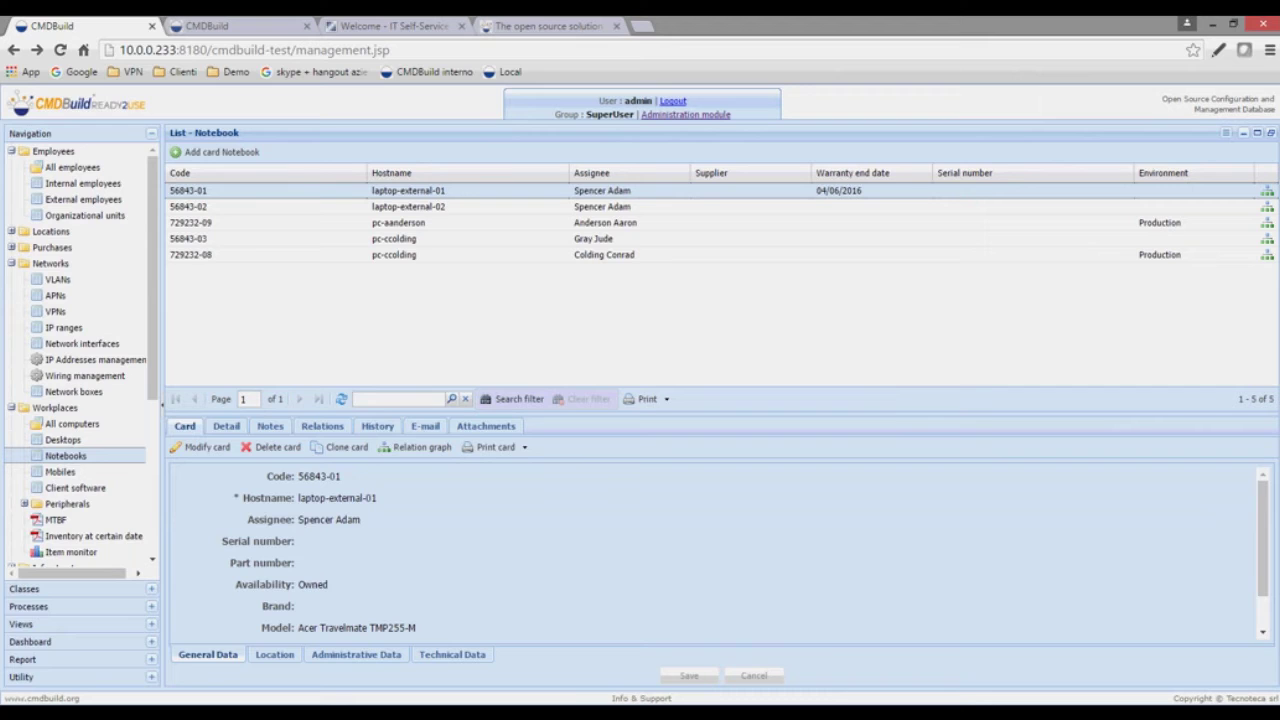
- Scroll the laptop-external-01 card details and view its change history
{"action": "scroll", "coordinate": [715, 550], "scroll_direction": "down", "scroll_amount": 1}
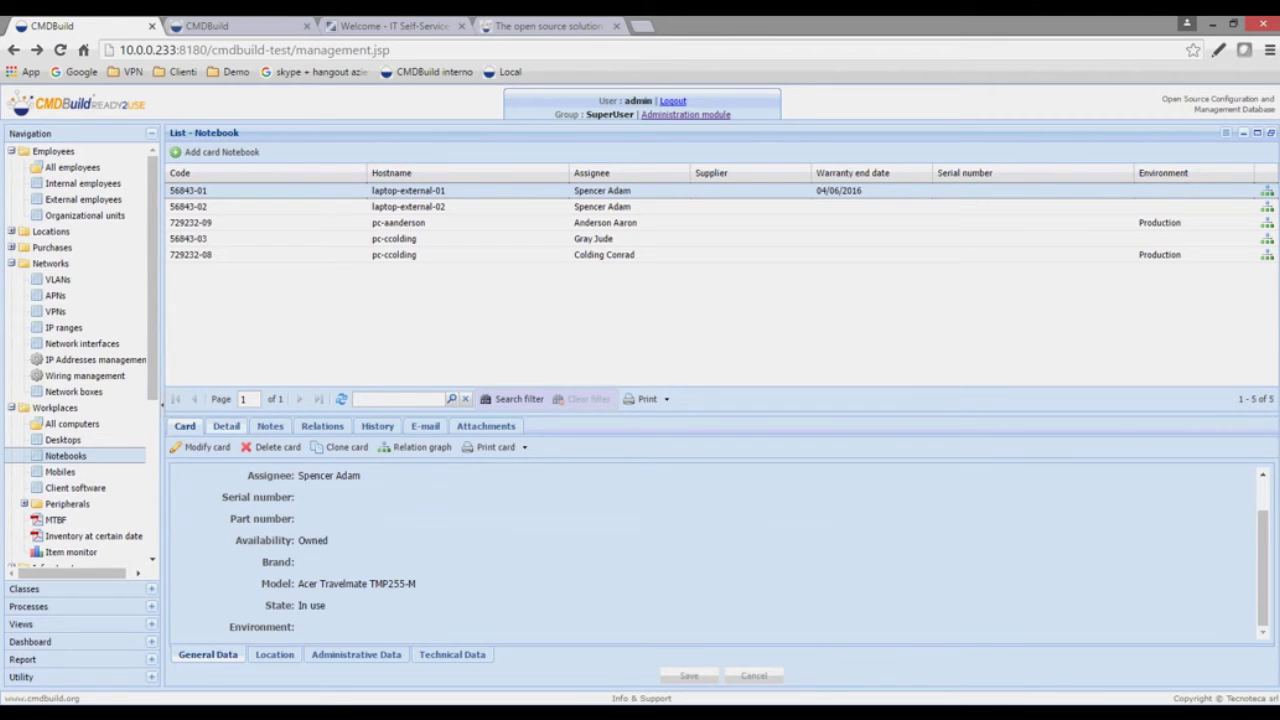
{"action": "scroll", "coordinate": [715, 550], "scroll_direction": "up", "scroll_amount": 1}
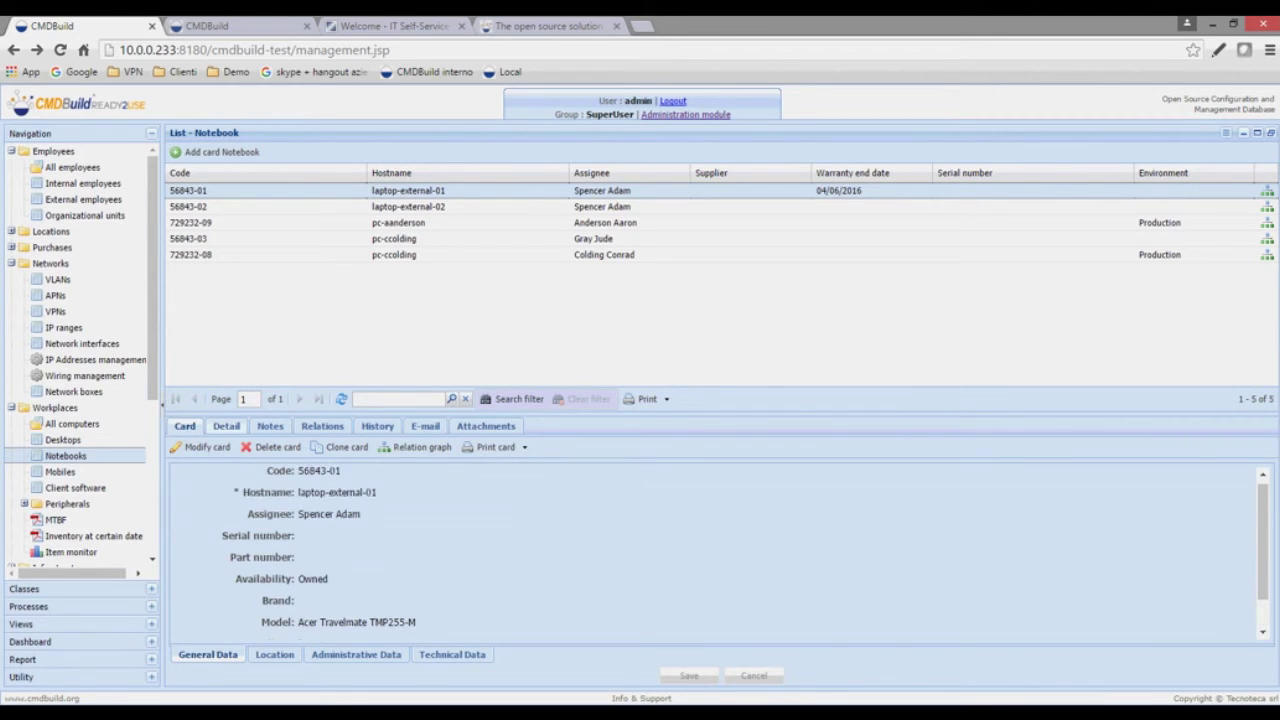
{"action": "scroll", "coordinate": [366, 547], "scroll_direction": "down", "scroll_amount": 1}
{"action": "right_click", "coordinate": [366, 547]}
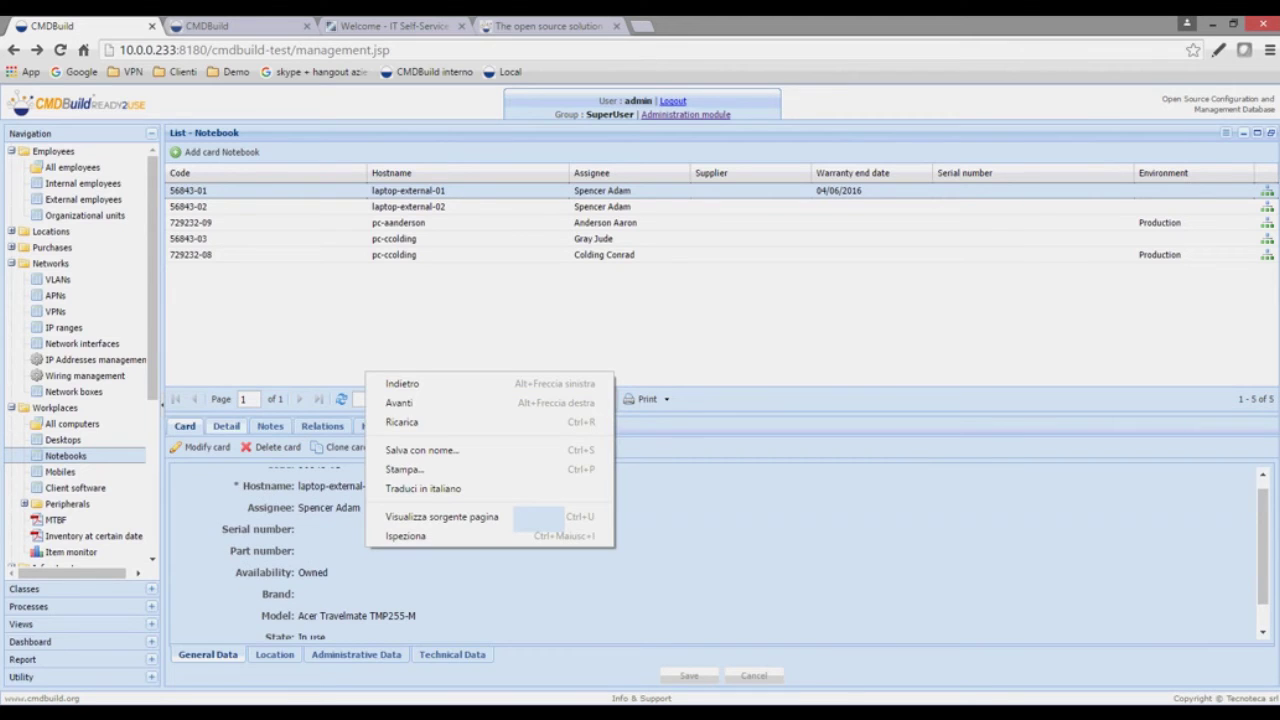
{"action": "key", "text": "Escape"}
{"action": "scroll", "coordinate": [715, 550], "scroll_direction": "down", "scroll_amount": 1}
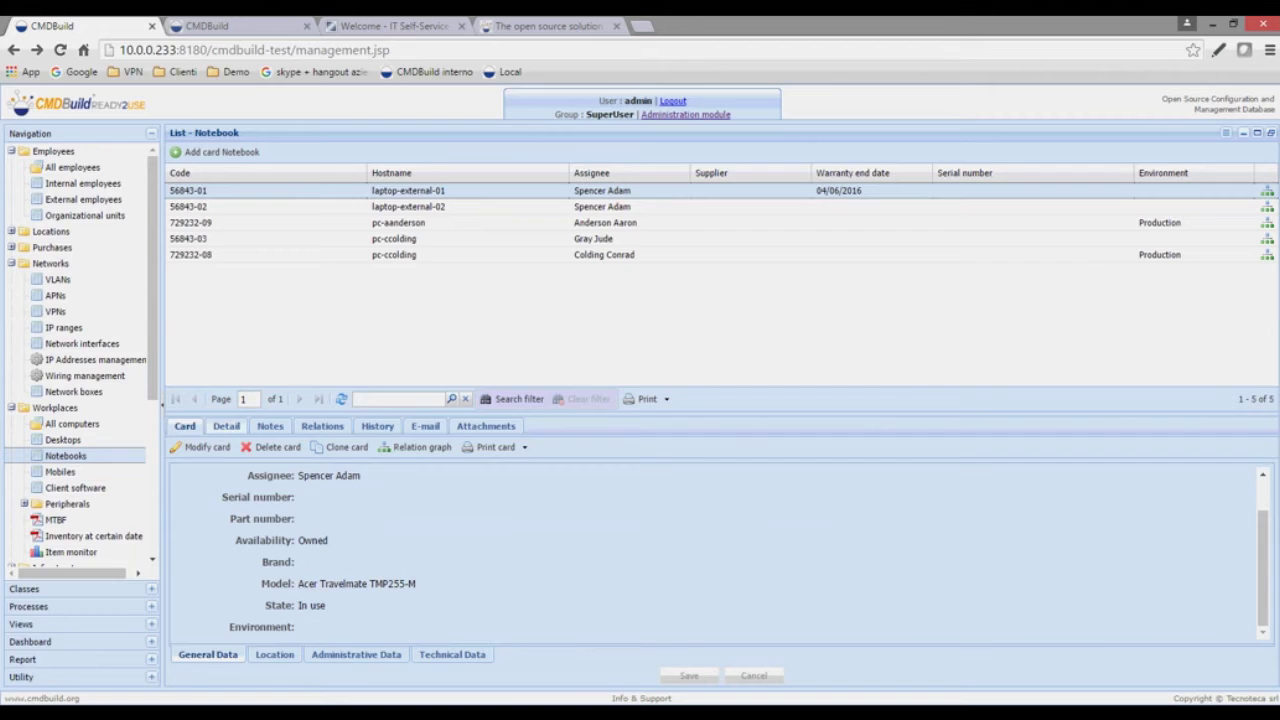
{"action": "left_click", "coordinate": [377, 426]}
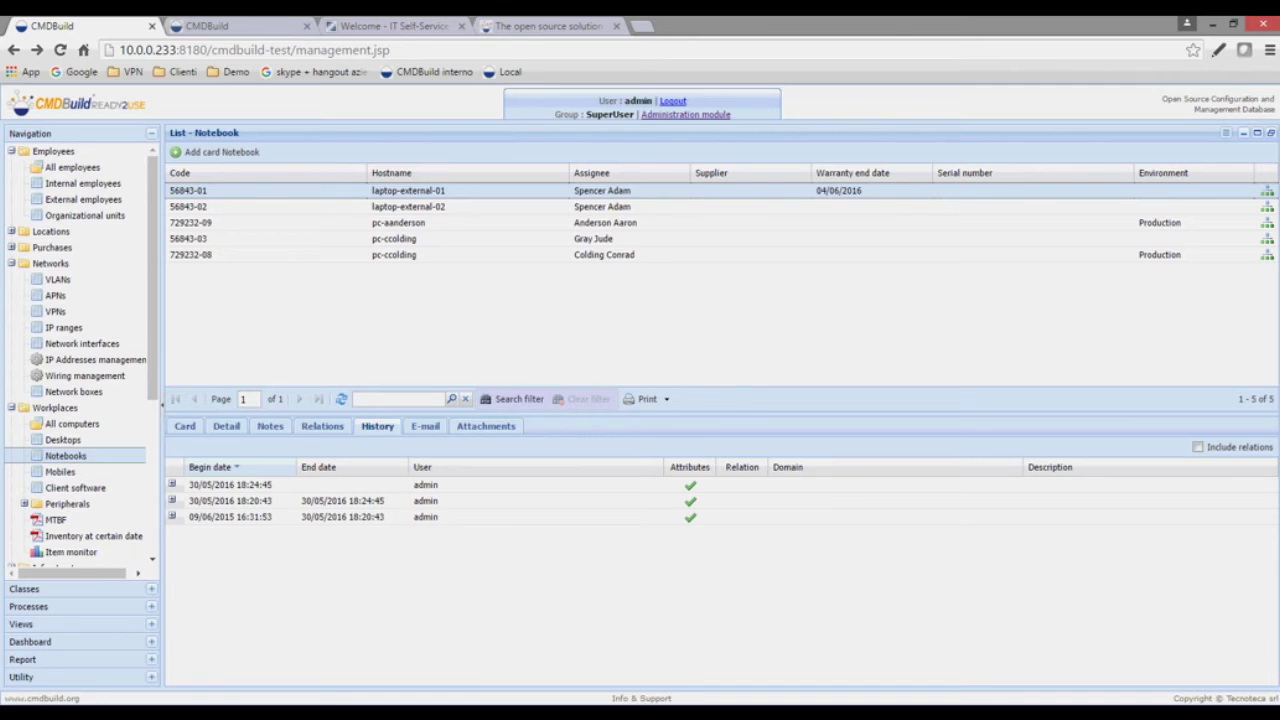
- Open the notebook's attachment 14625293.pdf, the Acer technical sheet
{"action": "left_click", "coordinate": [486, 426]}
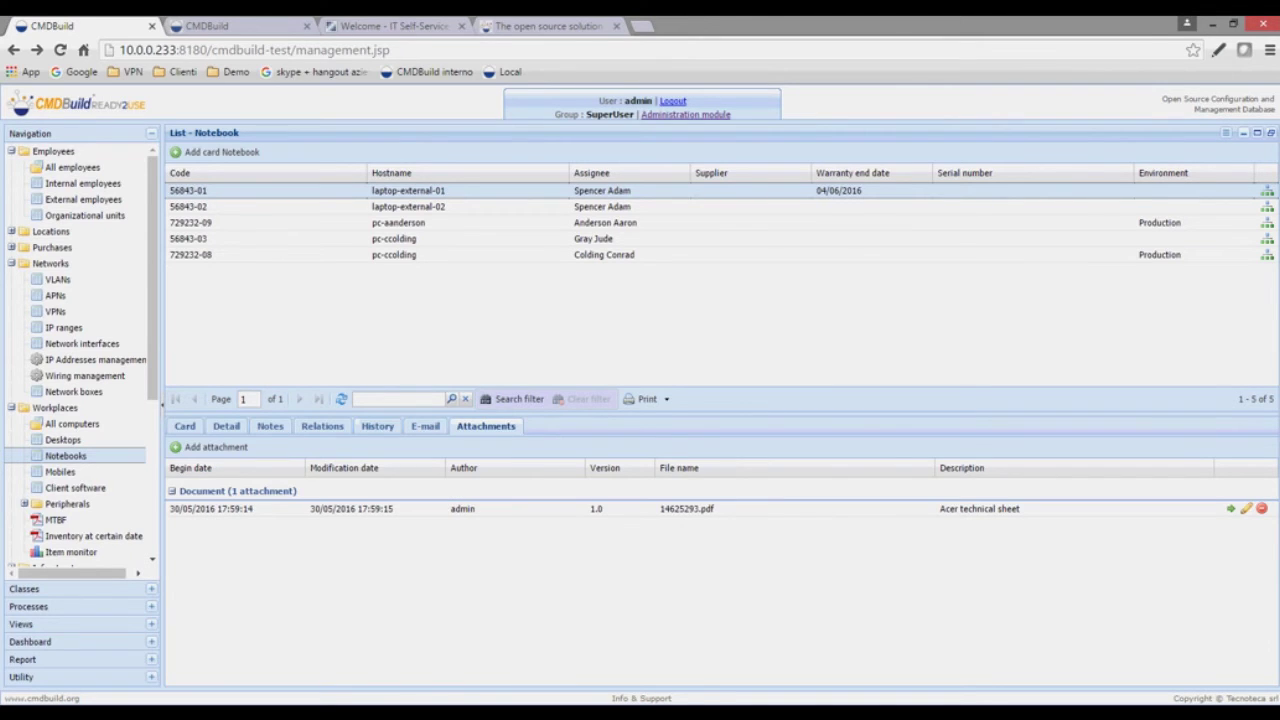
{"action": "left_click", "coordinate": [686, 508]}
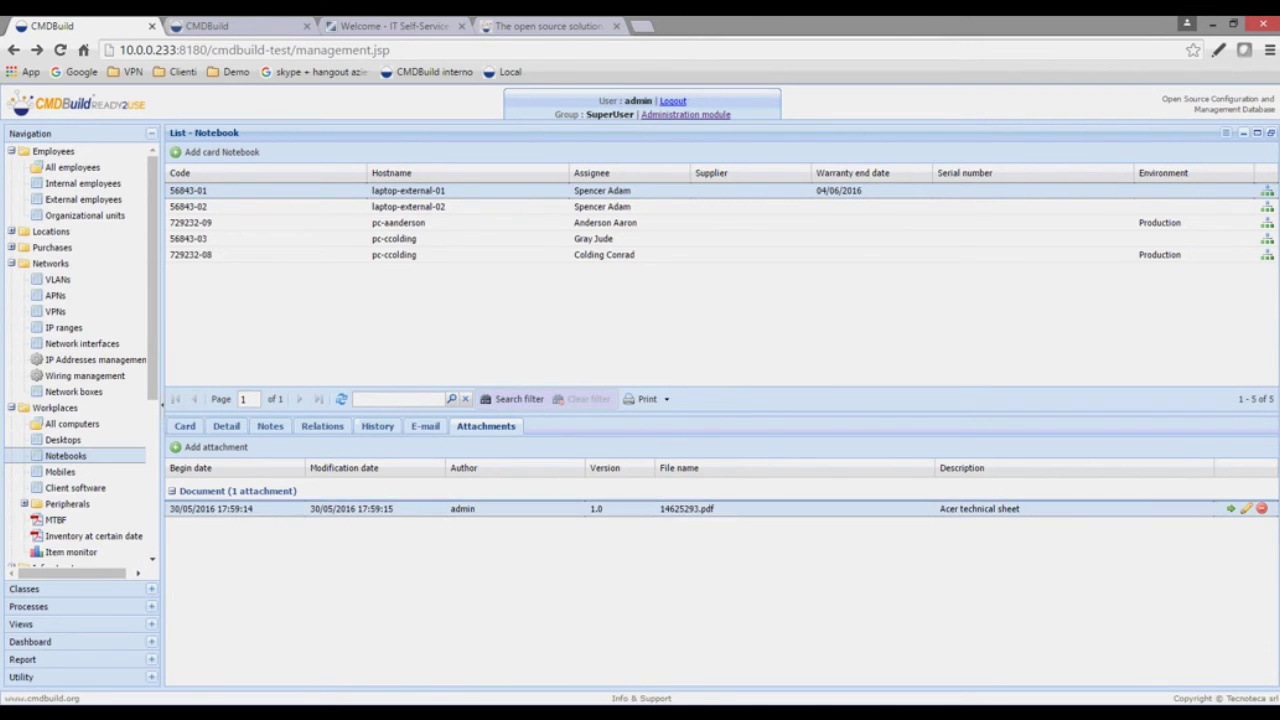
{"action": "left_click", "coordinate": [1231, 508]}
- Scroll through the Acer technical sheet PDF and close its tab to return to the attachments
{"action": "scroll", "coordinate": [635, 414], "scroll_direction": "down", "scroll_amount": 2}
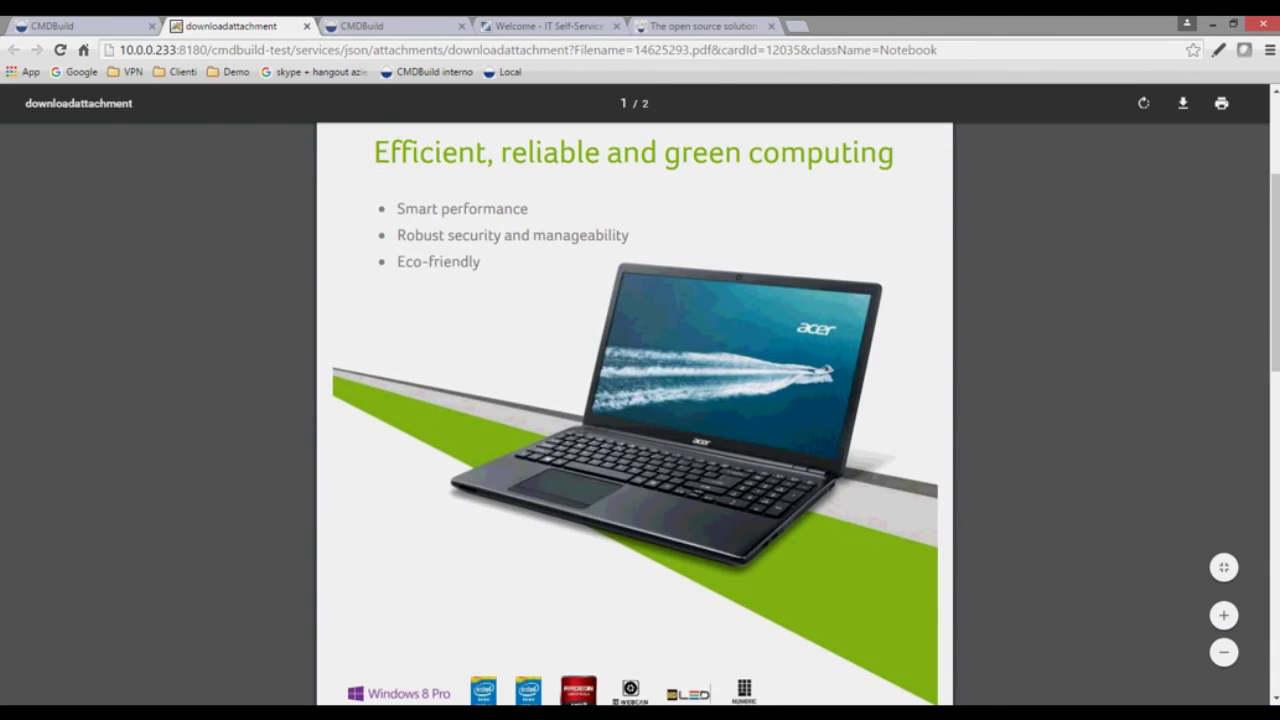
{"action": "scroll", "coordinate": [635, 414], "scroll_direction": "down", "scroll_amount": 8}
{"action": "scroll", "coordinate": [635, 414], "scroll_direction": "up", "scroll_amount": 8}
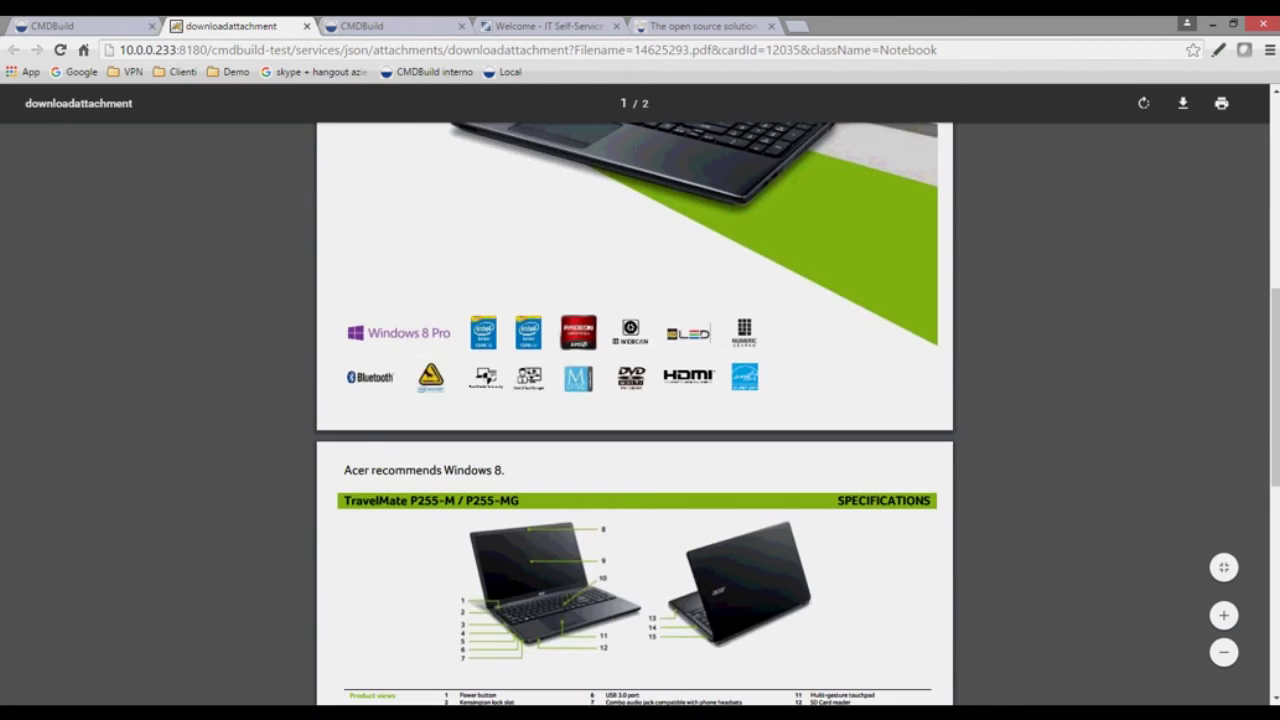
{"action": "scroll", "coordinate": [635, 414], "scroll_direction": "up", "scroll_amount": 4}
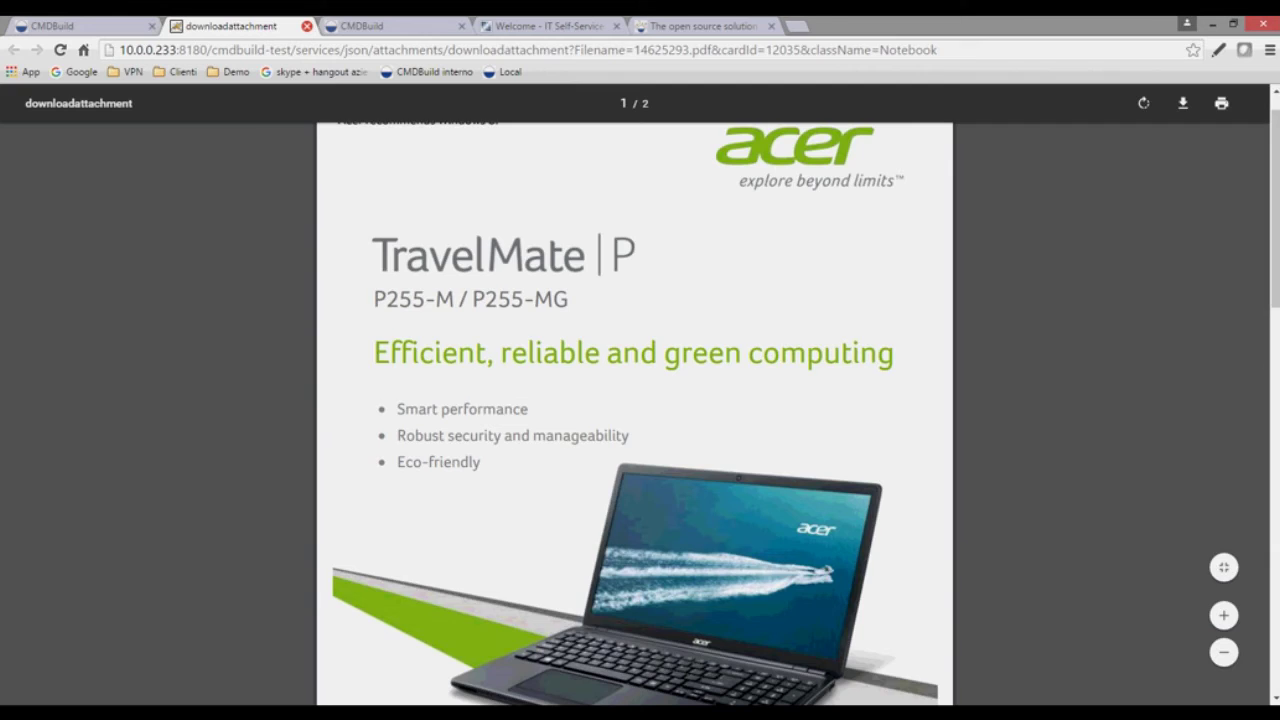
{"action": "left_click", "coordinate": [307, 26]}
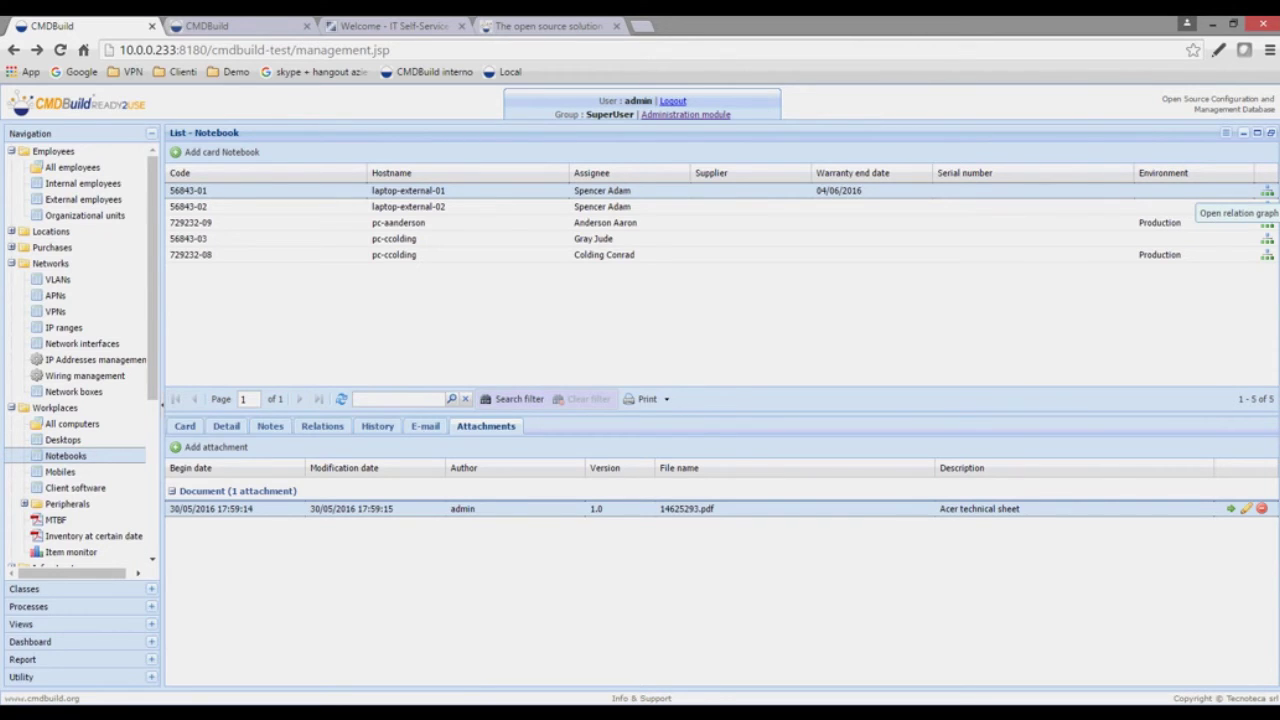
- Show laptop-external-01's relation graph linking its employee, room and Aon Center
{"action": "left_click", "coordinate": [1267, 206]}
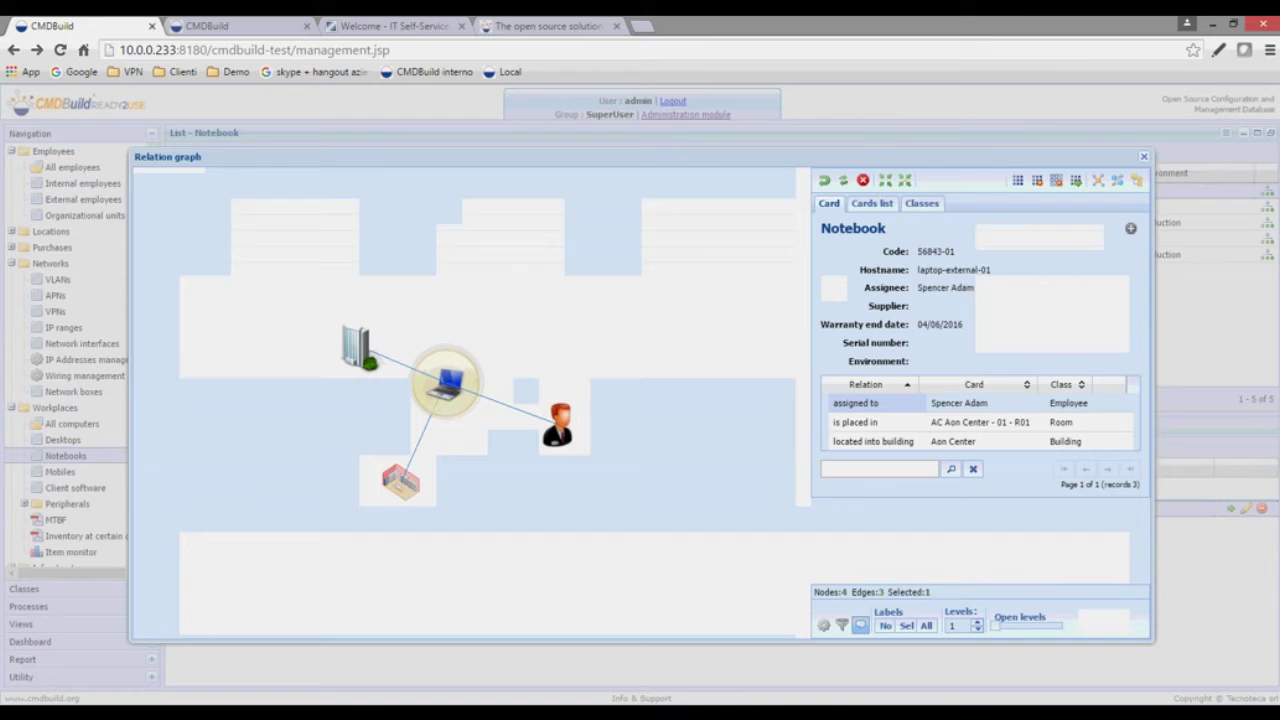
- Inspect the notebook's relation graph nodes, set open levels to 2, then close the graph
{"action": "mouse_move", "coordinate": [446, 384]}
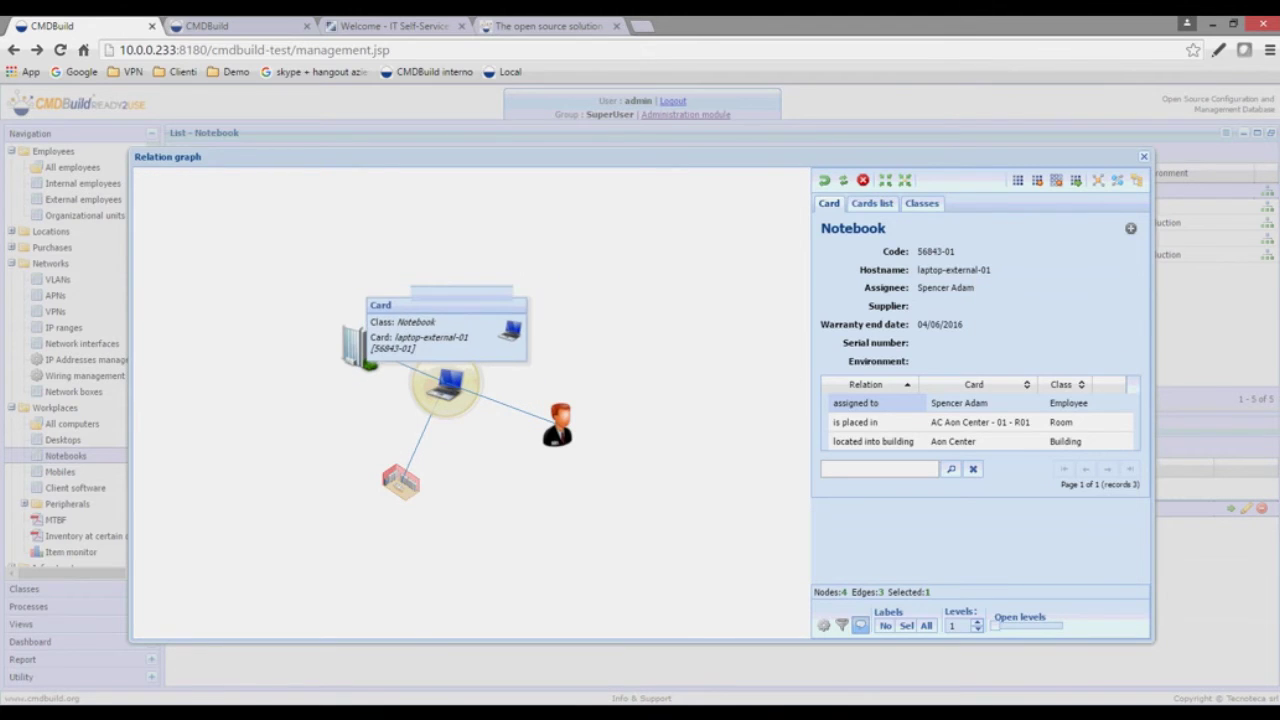
{"action": "mouse_move", "coordinate": [554, 410]}
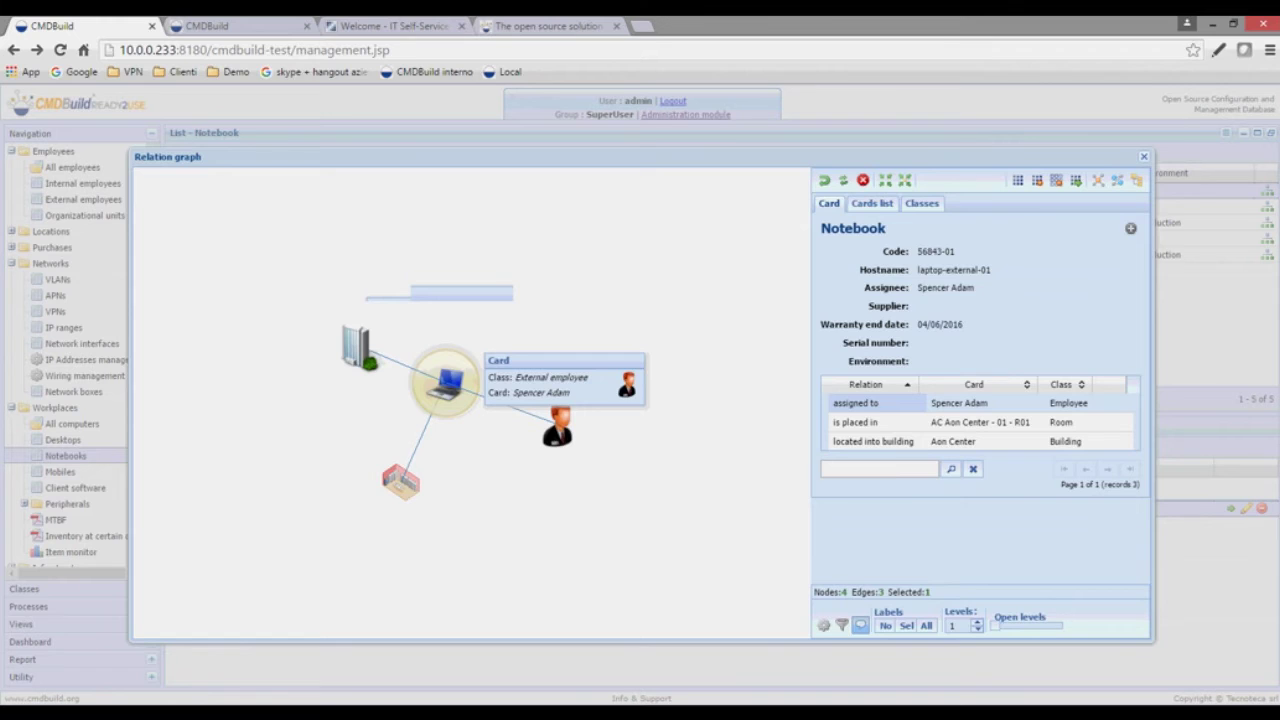
{"action": "mouse_move", "coordinate": [422, 436]}
{"action": "mouse_move", "coordinate": [402, 481]}
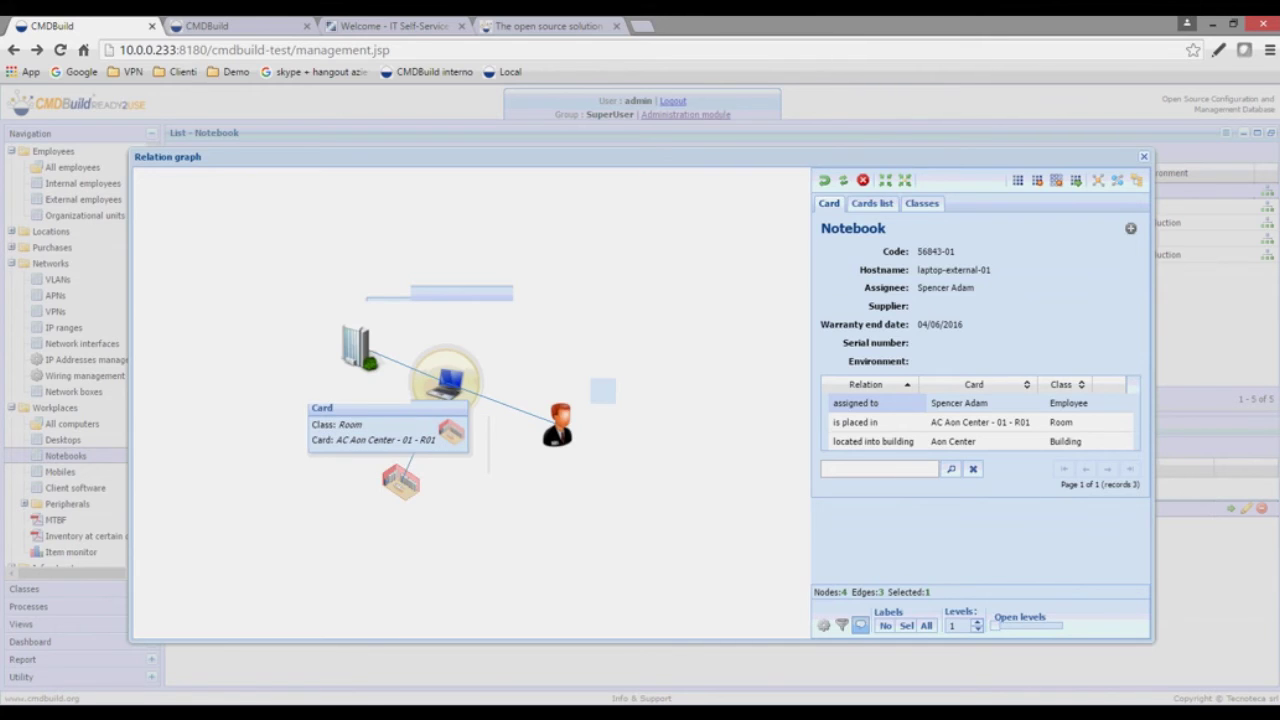
{"action": "mouse_move", "coordinate": [358, 348]}
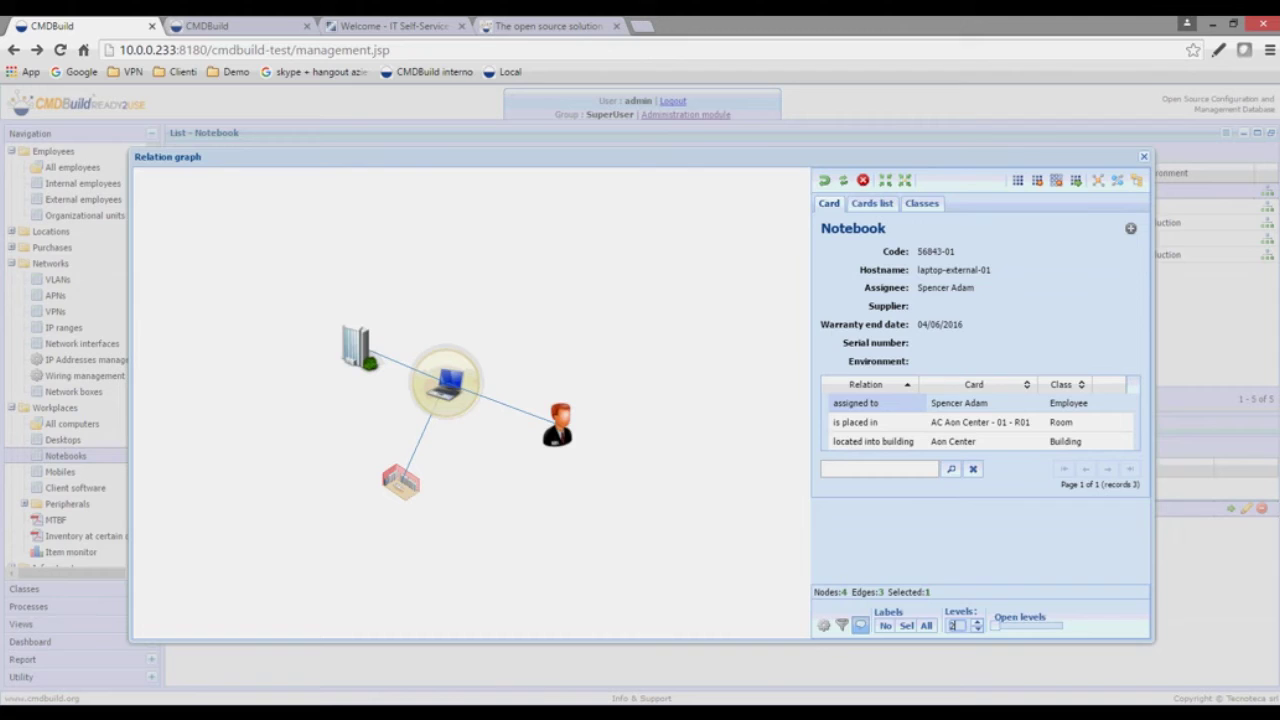
{"action": "left_click", "coordinate": [977, 622]}
{"action": "left_click_drag", "start_coordinate": [1002, 626], "coordinate": [1010, 626]}
{"action": "left_click", "coordinate": [977, 629]}
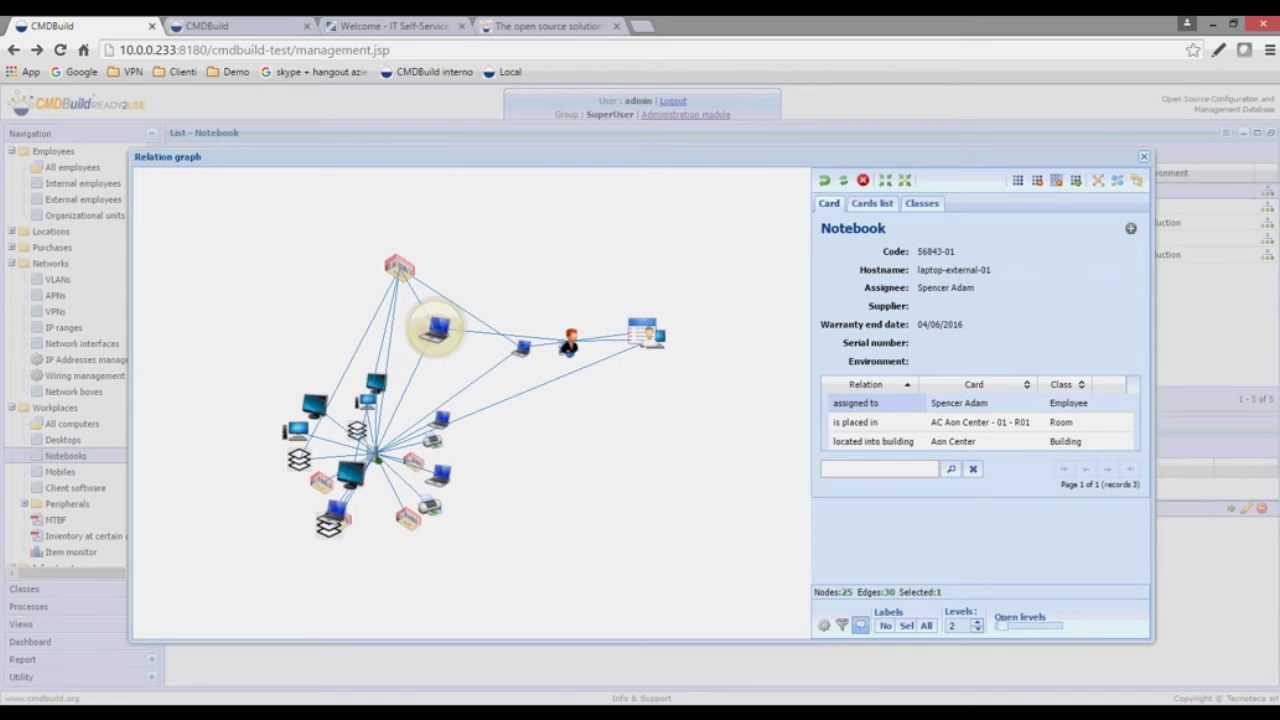
{"action": "key", "text": "Escape"}
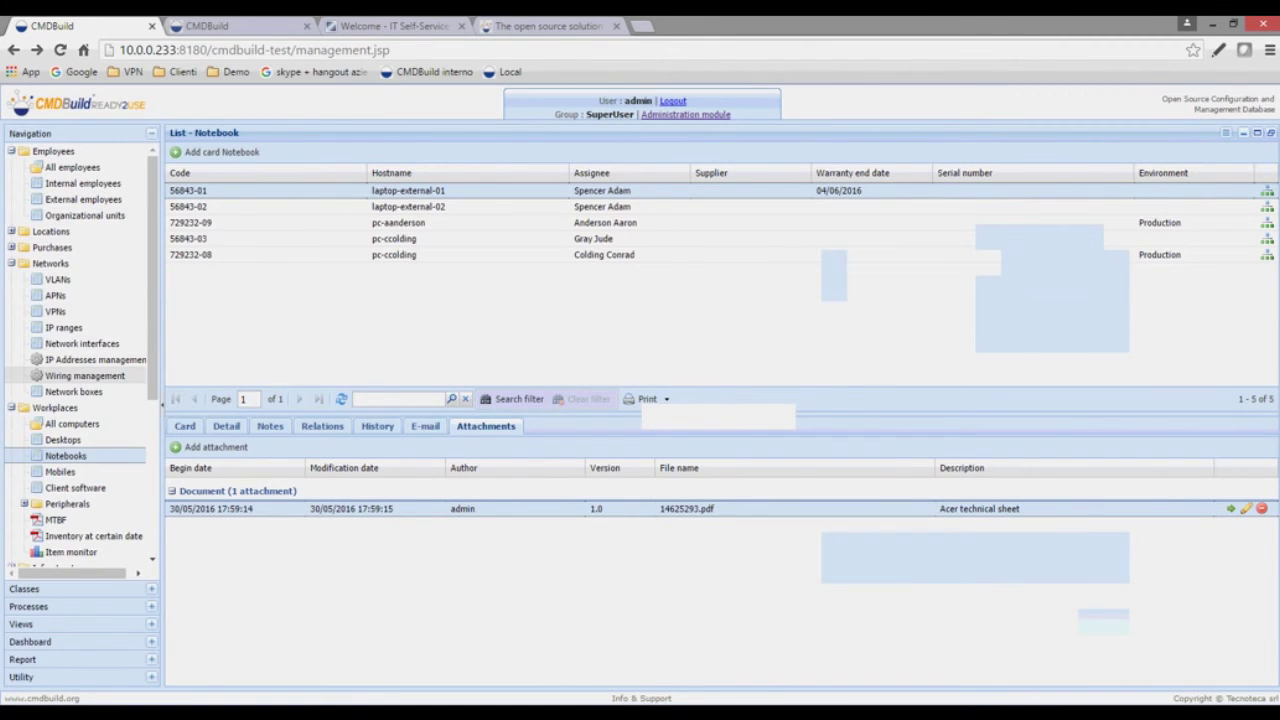
- Collapse the Employees, Networks, Workplaces, Service catalogue and Assets lifecycle navigation groups
{"action": "left_click", "coordinate": [11, 151]}
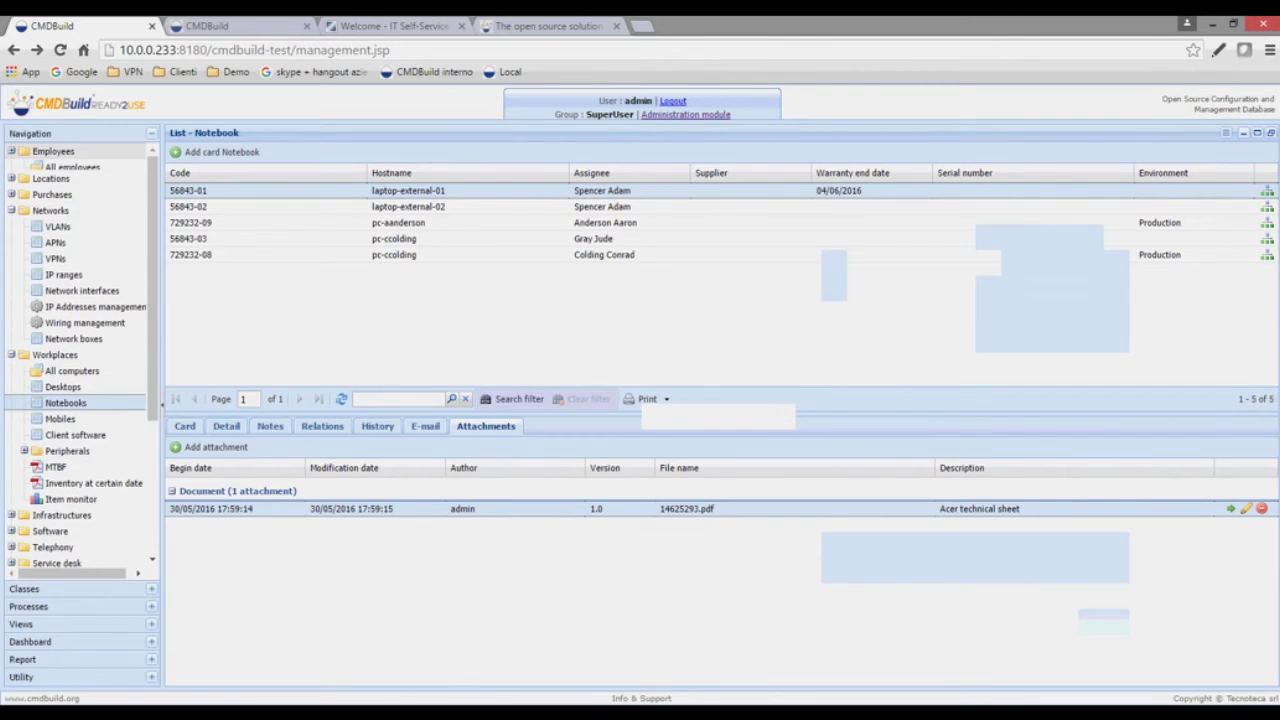
{"action": "left_click", "coordinate": [11, 210]}
{"action": "left_click", "coordinate": [11, 215]}
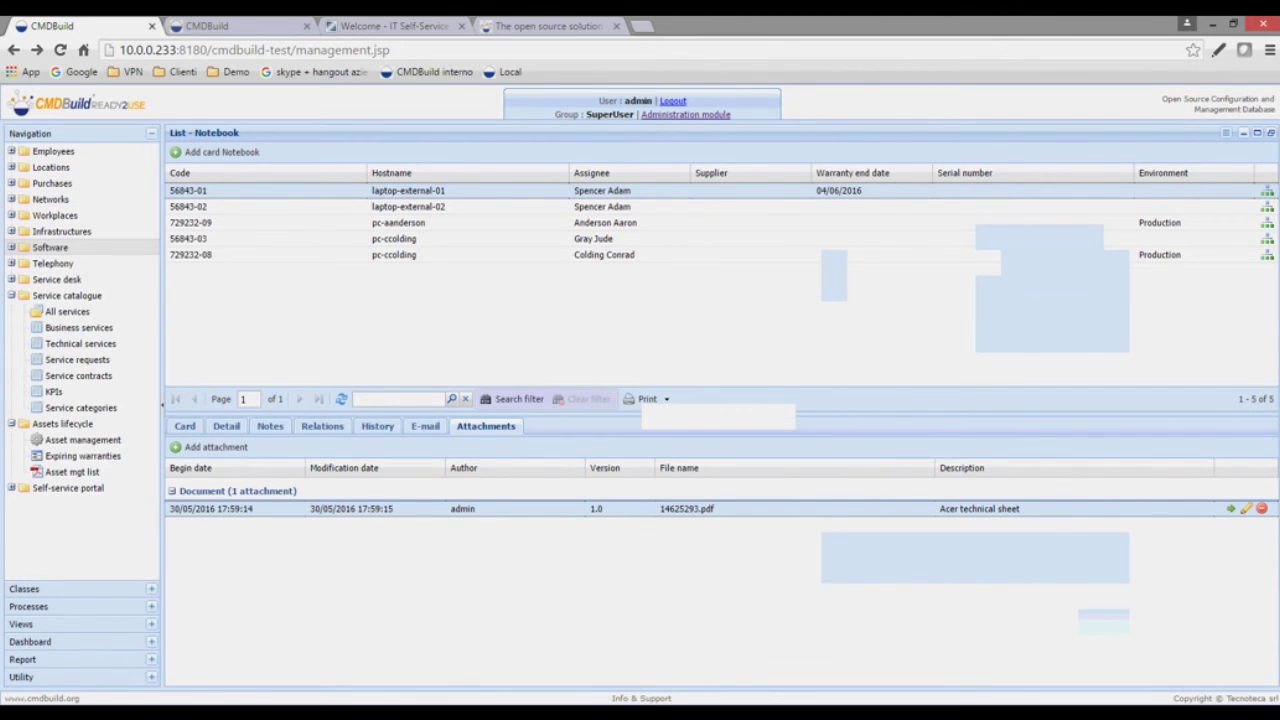
{"action": "left_click", "coordinate": [11, 295]}
{"action": "left_click", "coordinate": [11, 311]}
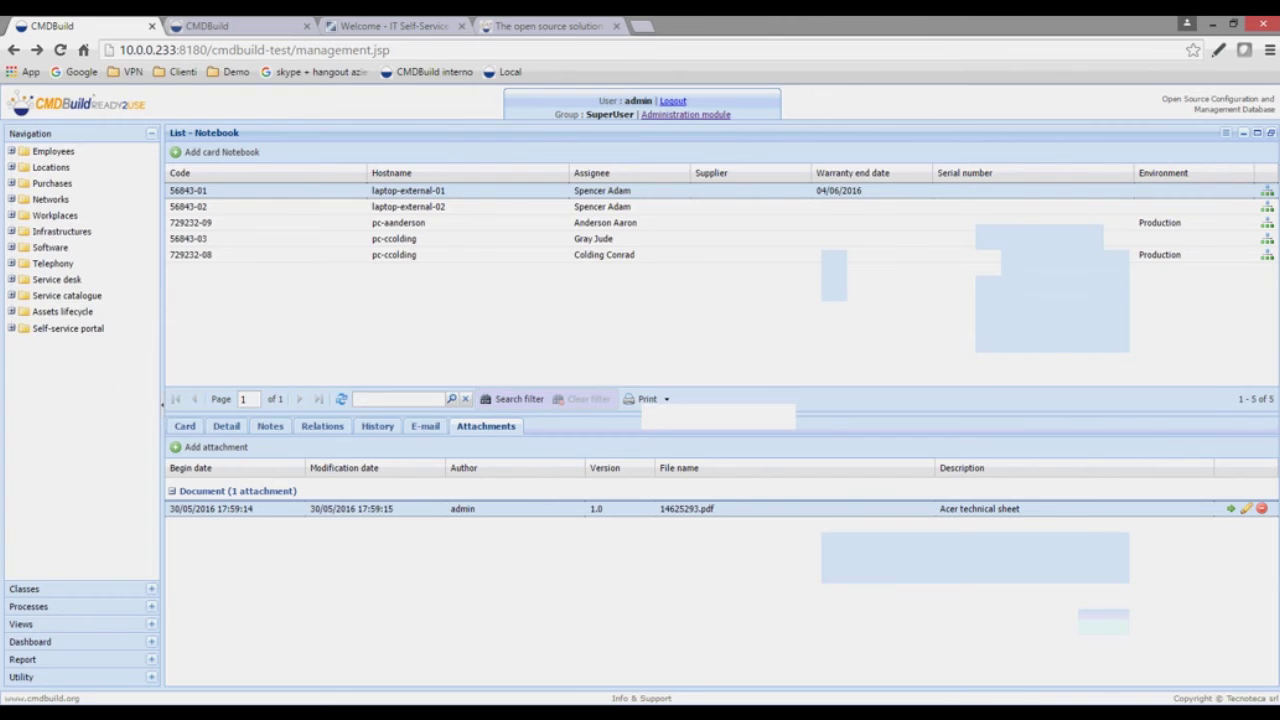
- Switch between the data management and administration tabs, ending on administration
{"action": "key", "text": "ctrl+Tab"}
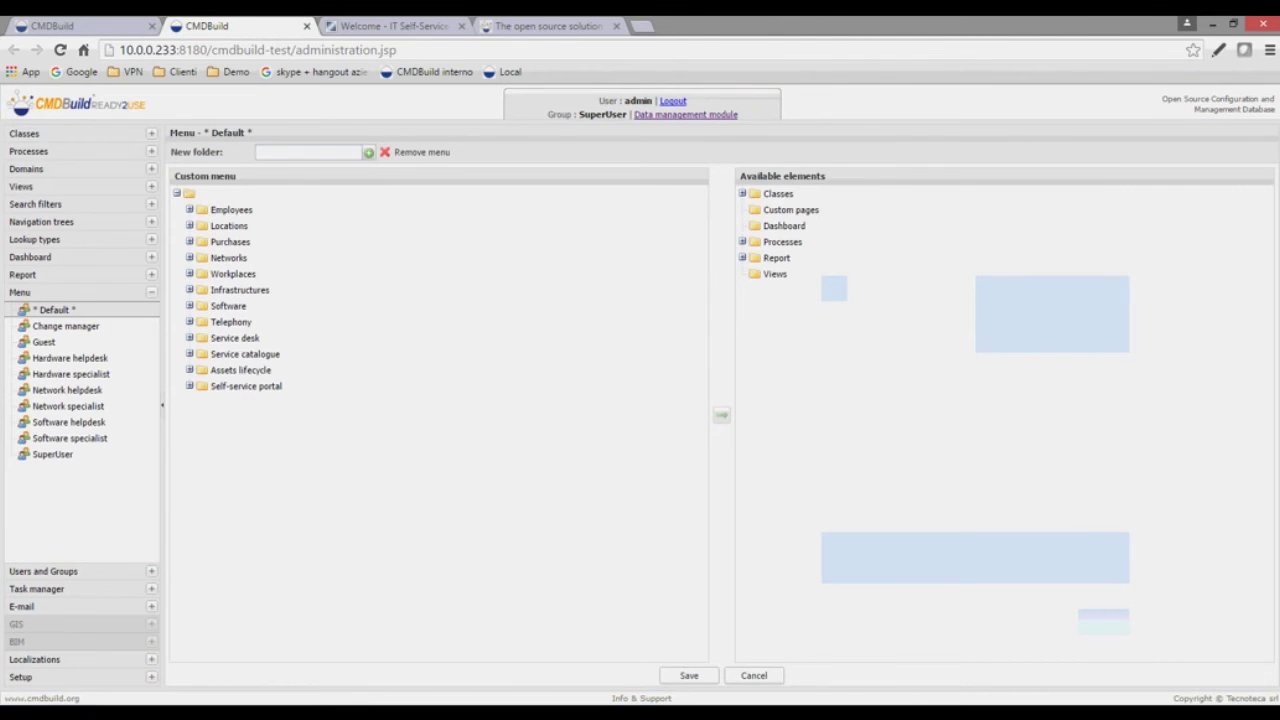
{"action": "key", "text": "ctrl+shift+Tab"}
{"action": "key", "text": "ctrl+Tab"}
{"action": "key", "text": "ctrl+shift+Tab"}
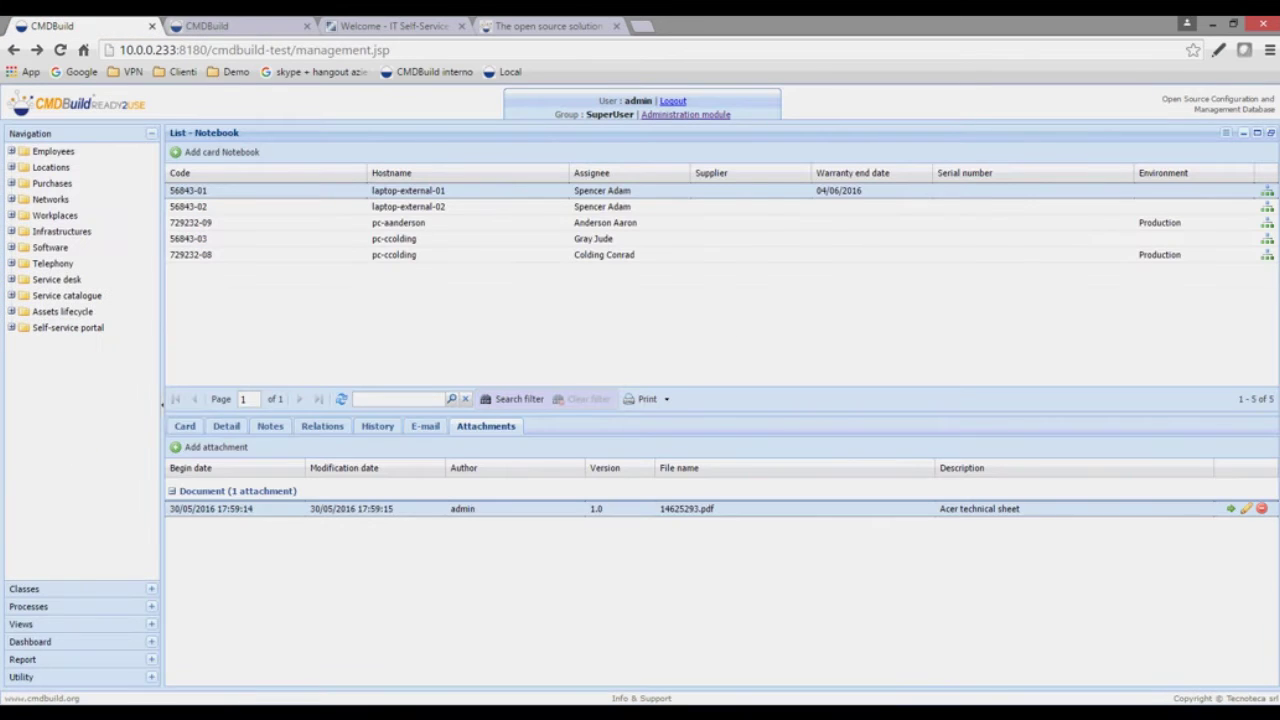
{"action": "key", "text": "ctrl+Tab"}
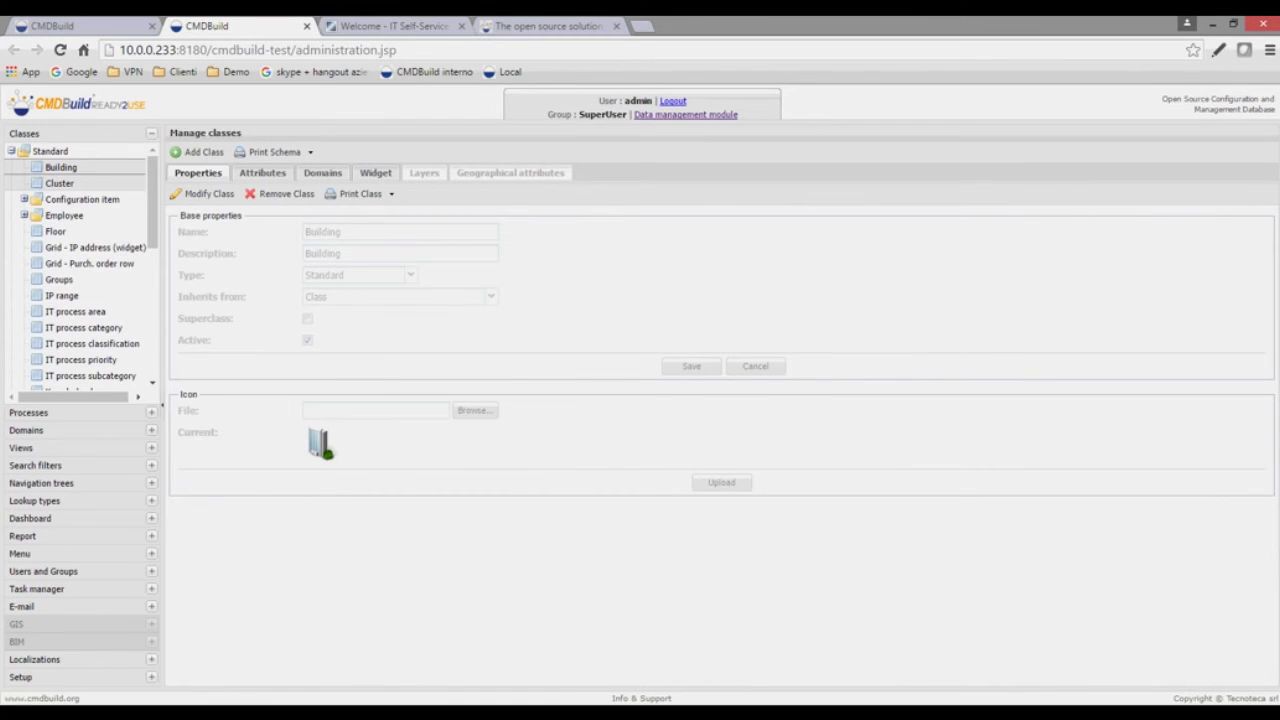
- Start a blank Standard class inheriting from Class with Add Class
{"action": "scroll", "coordinate": [80, 267], "scroll_direction": "down", "scroll_amount": 10}
{"action": "scroll", "coordinate": [80, 267], "scroll_direction": "up", "scroll_amount": 10}
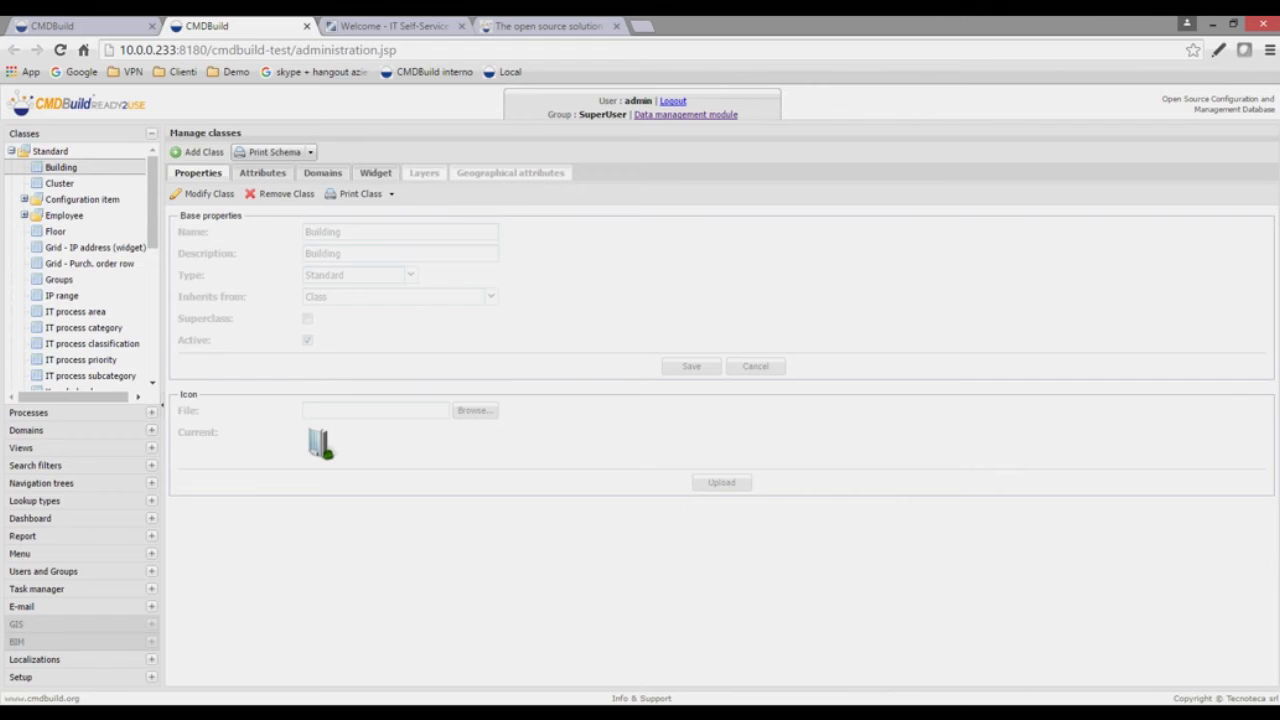
{"action": "left_click", "coordinate": [198, 152]}
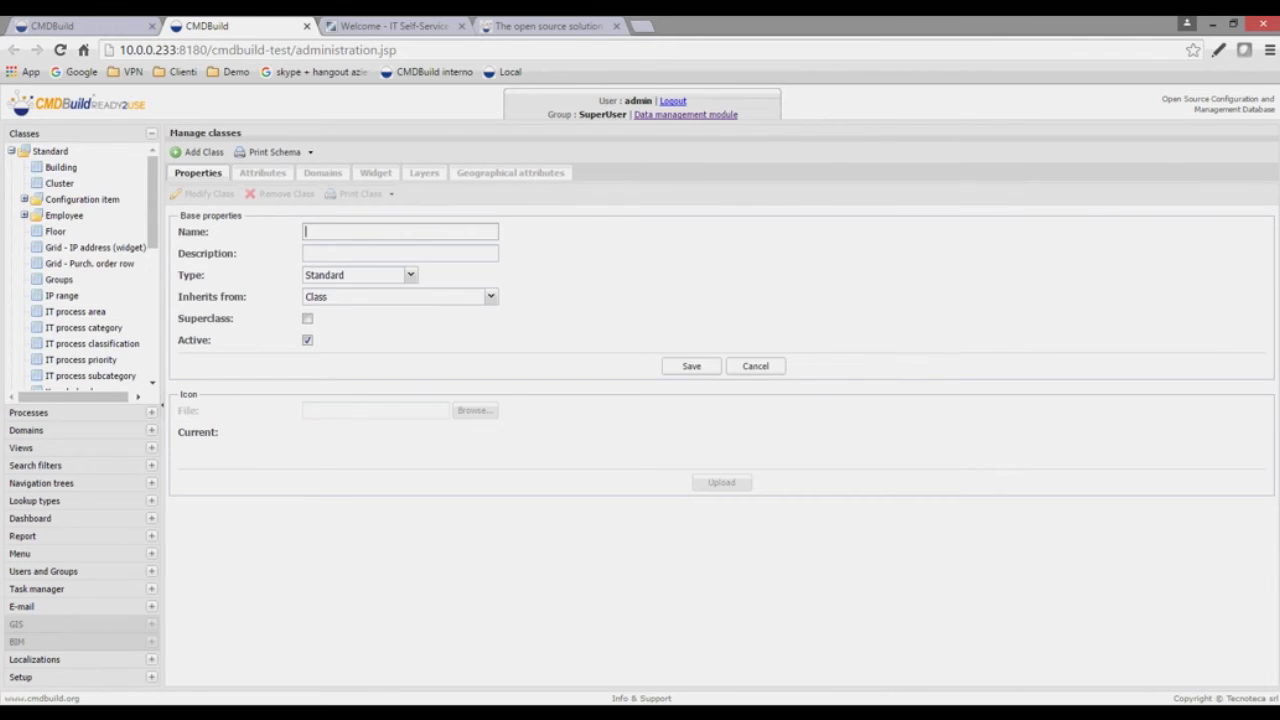
- Create and save the FaxMachine class with Phone hardware as its parent
{"action": "type", "text": "FaxMachine"}
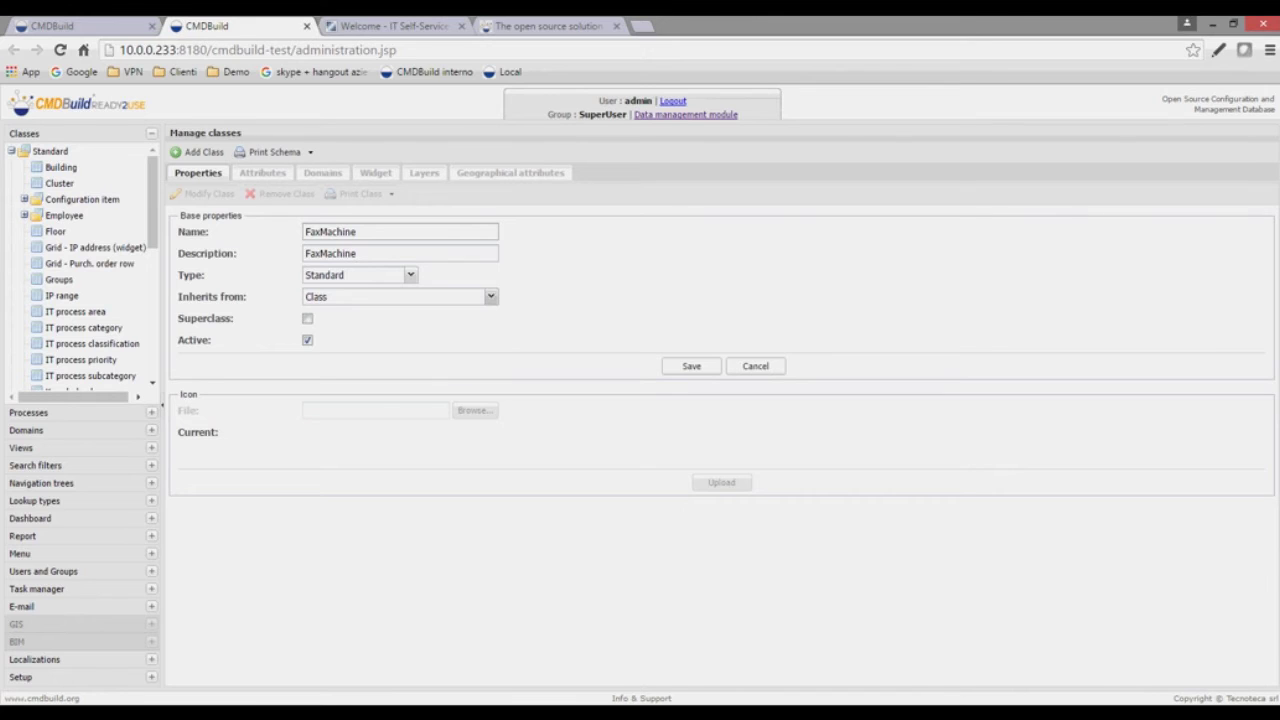
{"action": "left_click", "coordinate": [490, 296]}
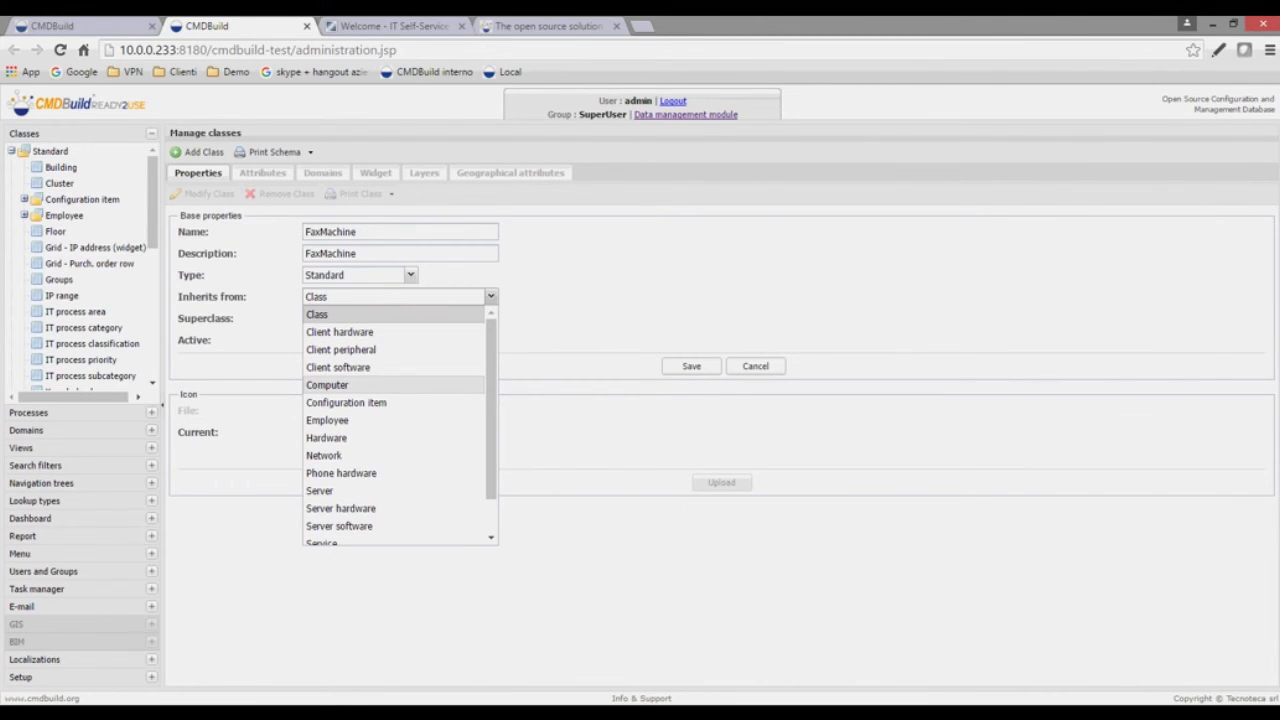
{"action": "left_click", "coordinate": [341, 473]}
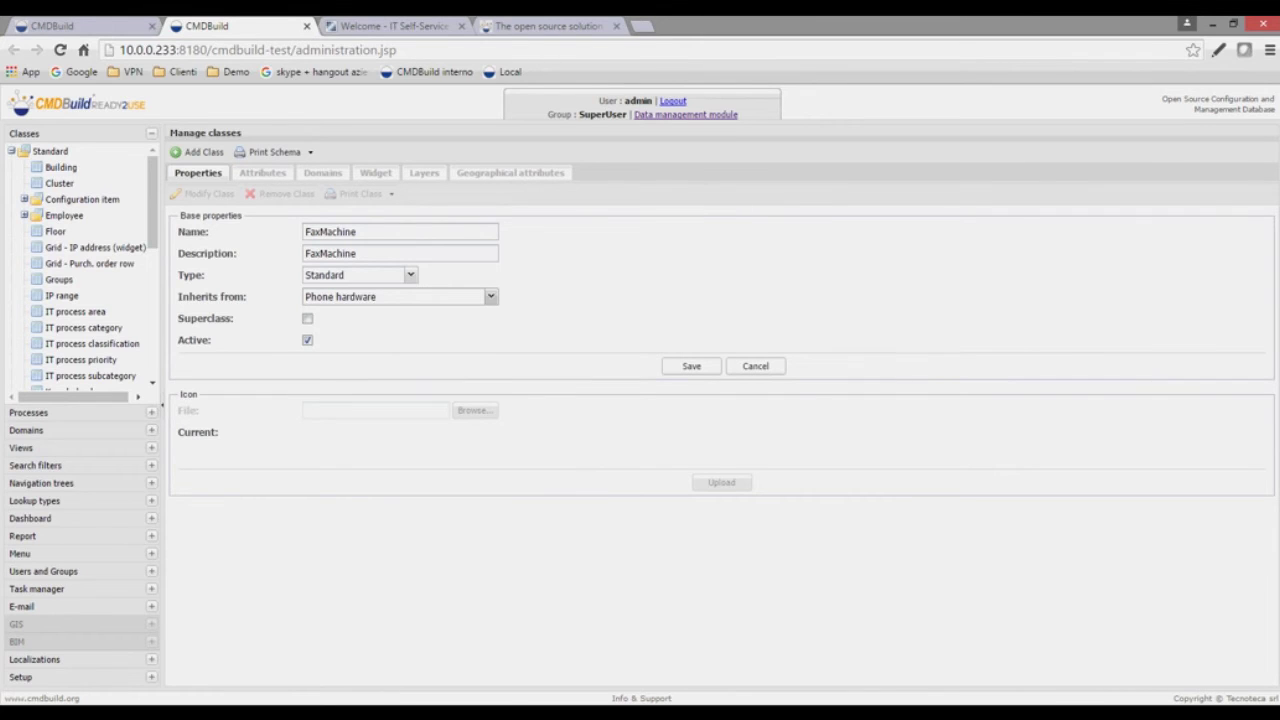
{"action": "left_click", "coordinate": [691, 366]}
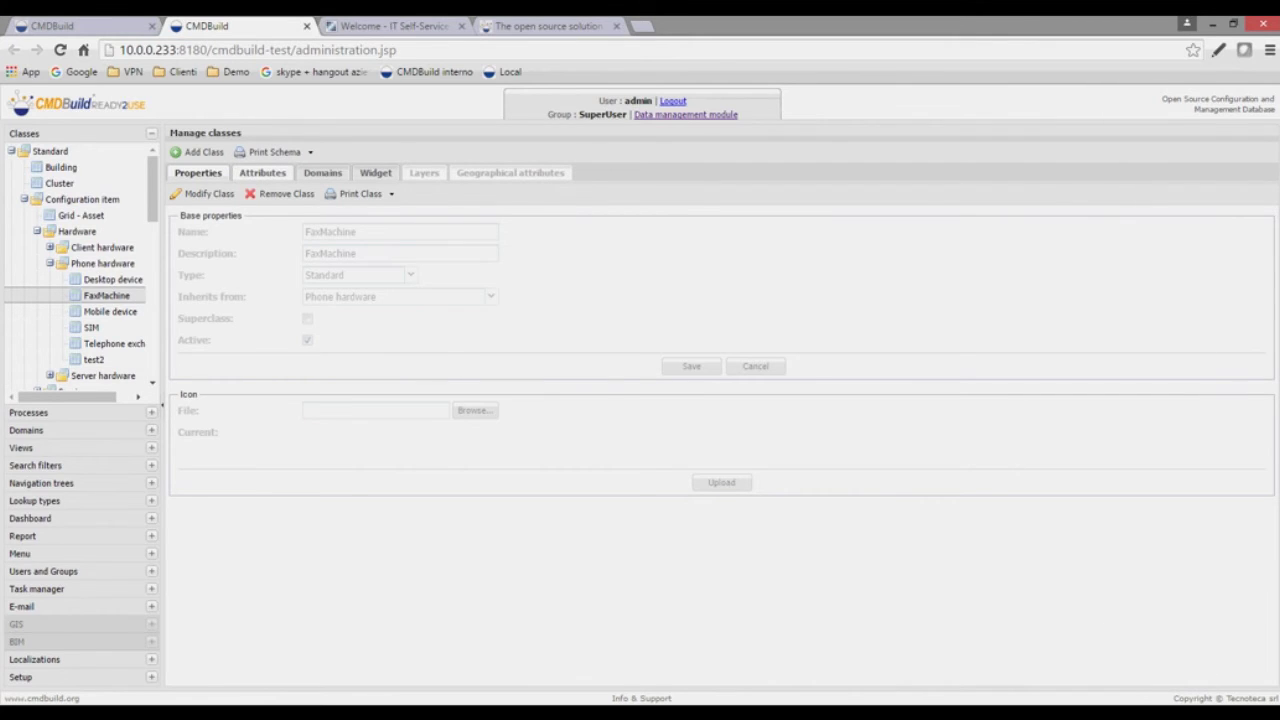
- Browse FaxMachine's inherited attributes, from Code through Hostname, RAM and CPU to TotalCPUs
{"action": "left_click", "coordinate": [262, 172]}
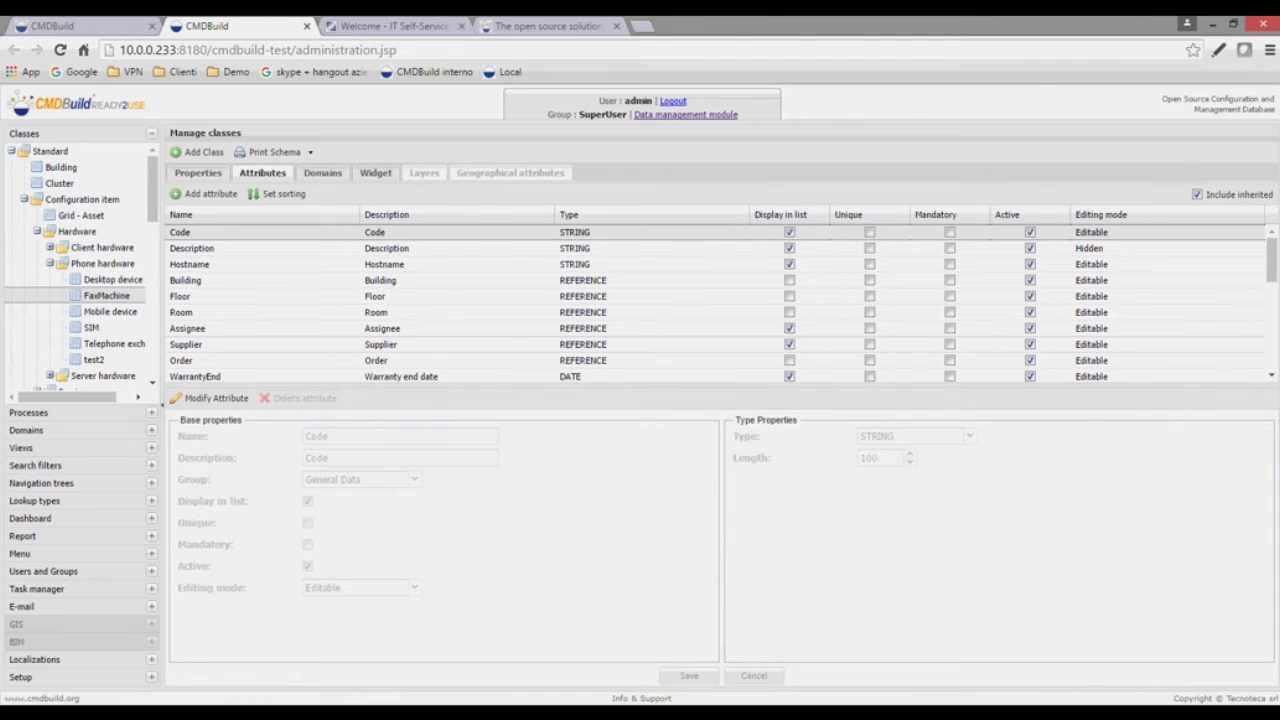
{"action": "scroll", "coordinate": [715, 300], "scroll_direction": "down", "scroll_amount": 5}
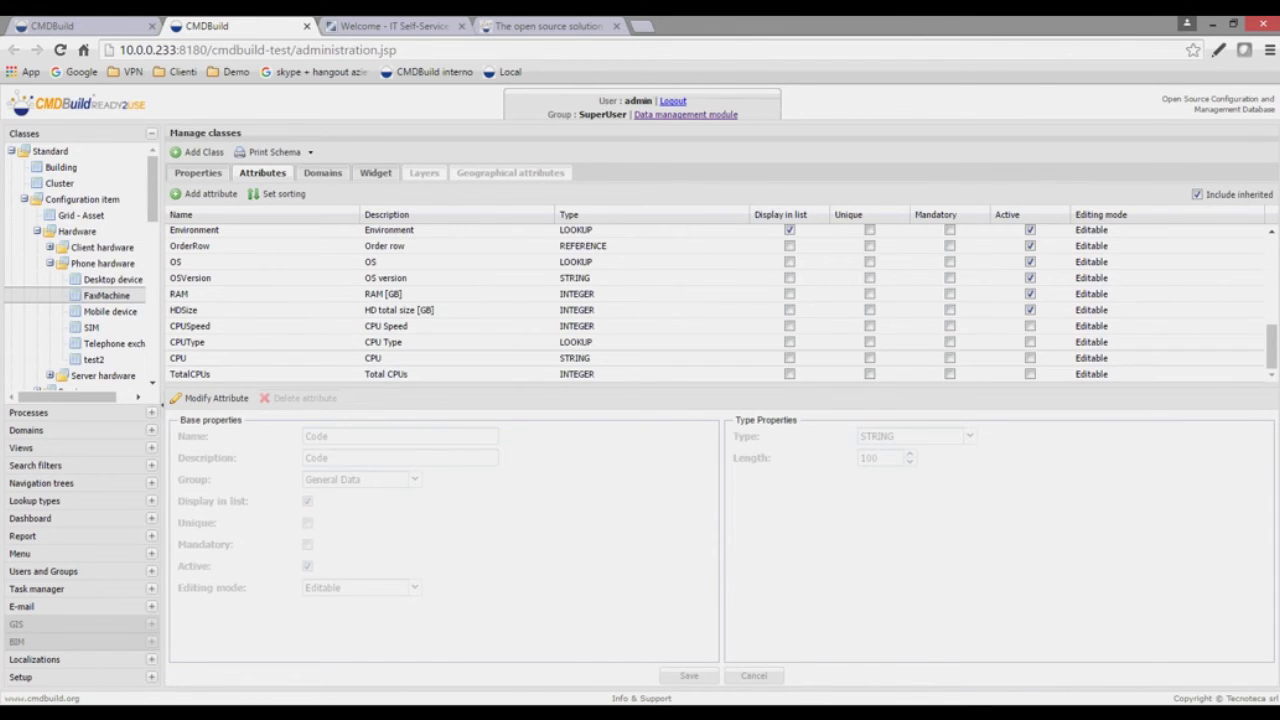
{"action": "scroll", "coordinate": [715, 300], "scroll_direction": "up", "scroll_amount": 5}
{"action": "scroll", "coordinate": [715, 300], "scroll_direction": "down", "scroll_amount": 2}
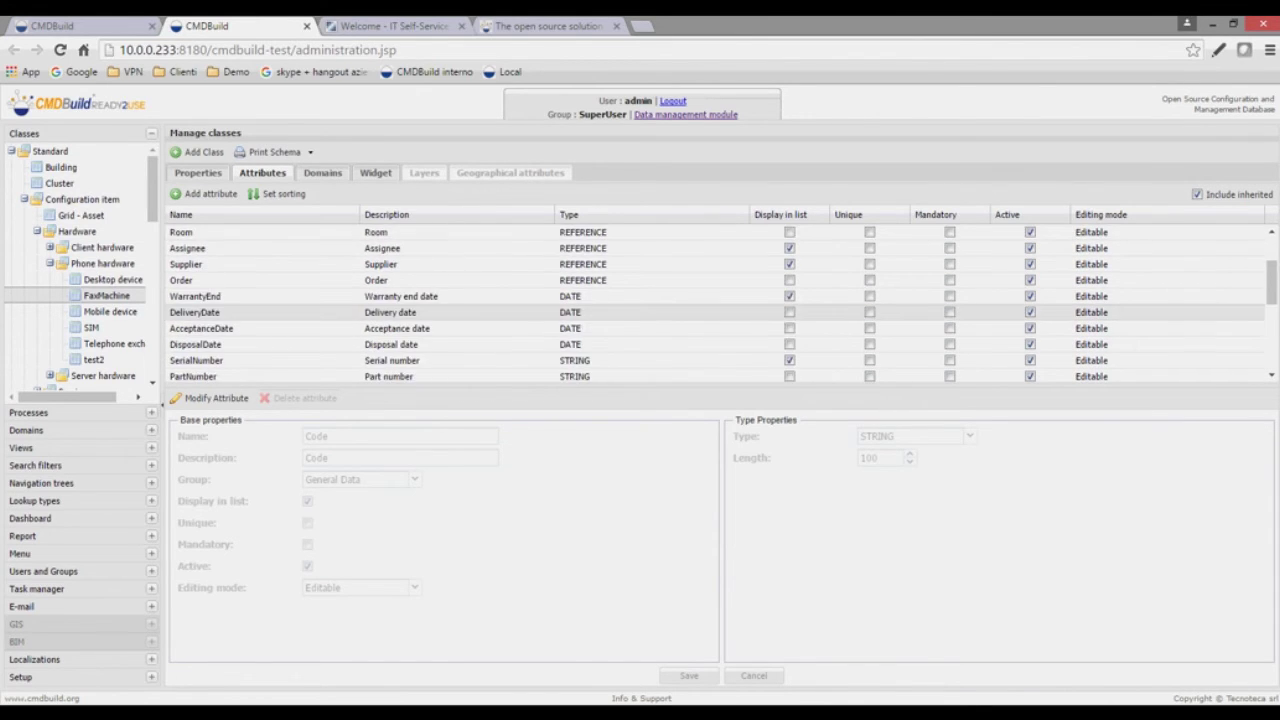
{"action": "scroll", "coordinate": [715, 304], "scroll_direction": "down", "scroll_amount": 3}
{"action": "scroll", "coordinate": [715, 247], "scroll_direction": "down", "scroll_amount": 1}
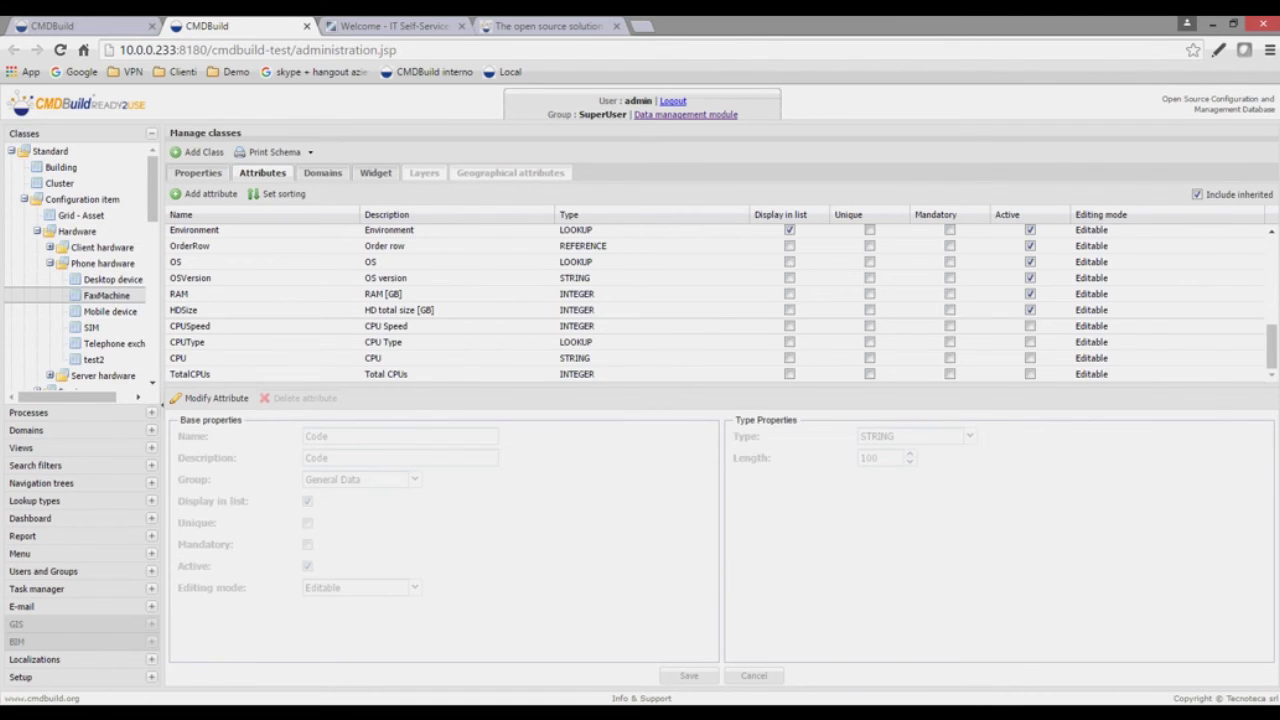
- Make FaxMachine's inherited HDSize attribute (HD total size [GB]) inactive and save it
{"action": "left_click", "coordinate": [190, 326]}
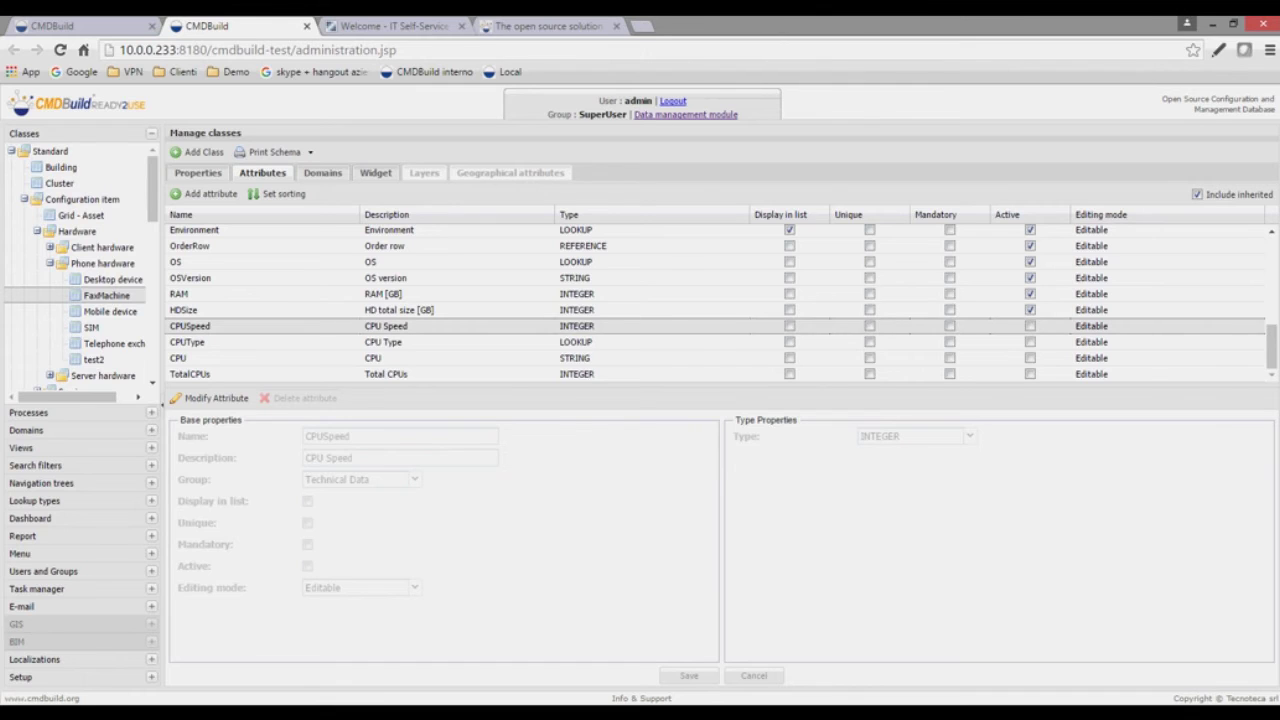
{"action": "left_click", "coordinate": [210, 398]}
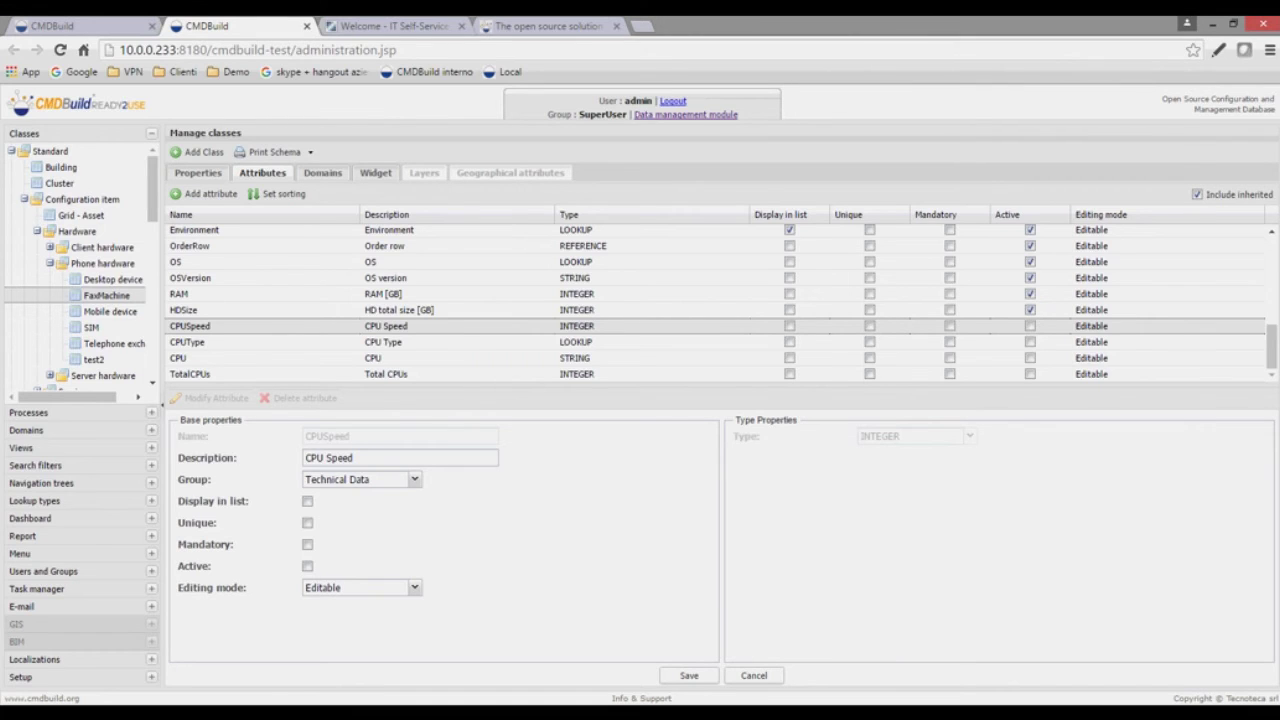
{"action": "left_click", "coordinate": [230, 310]}
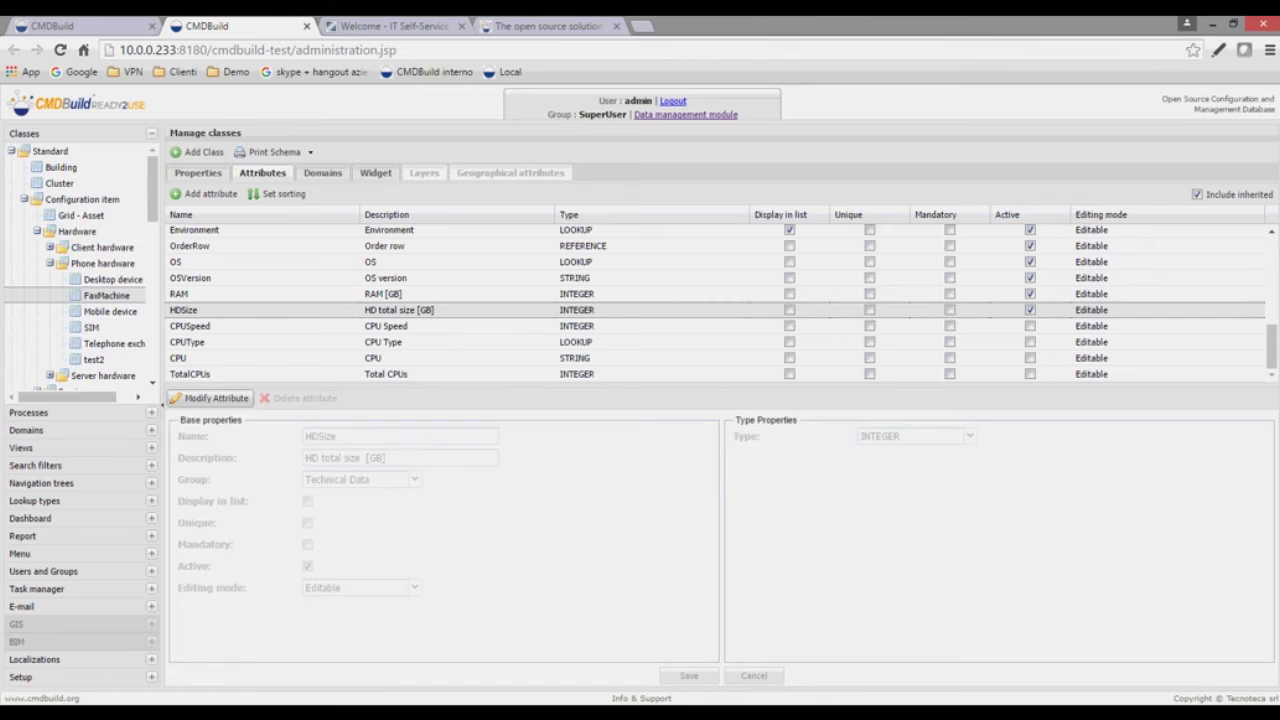
{"action": "left_click", "coordinate": [210, 398]}
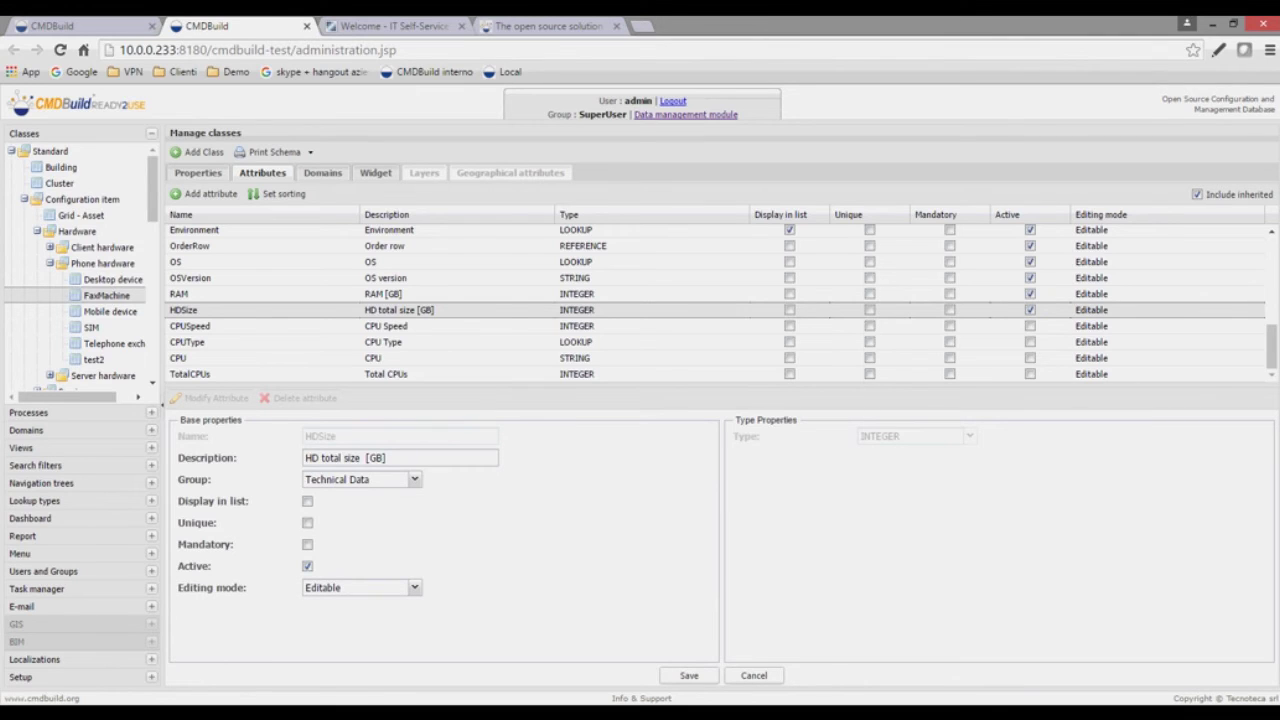
{"action": "left_click", "coordinate": [308, 566]}
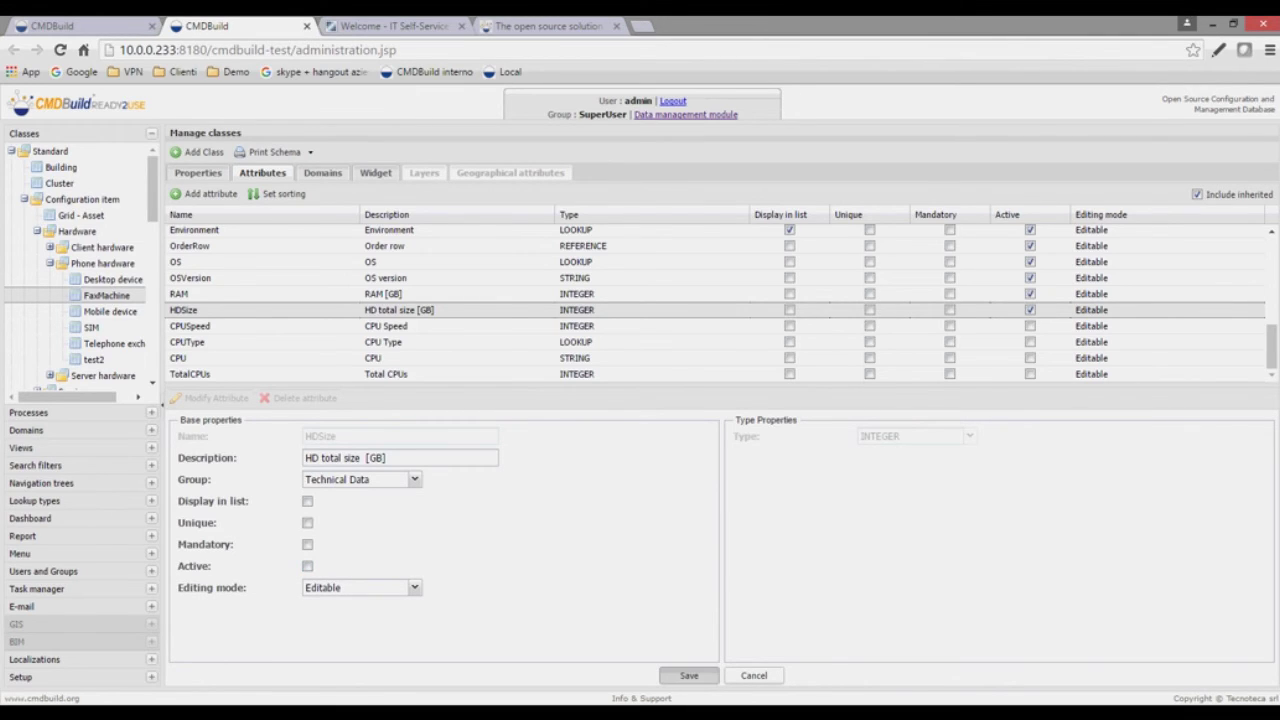
{"action": "left_click", "coordinate": [689, 675]}
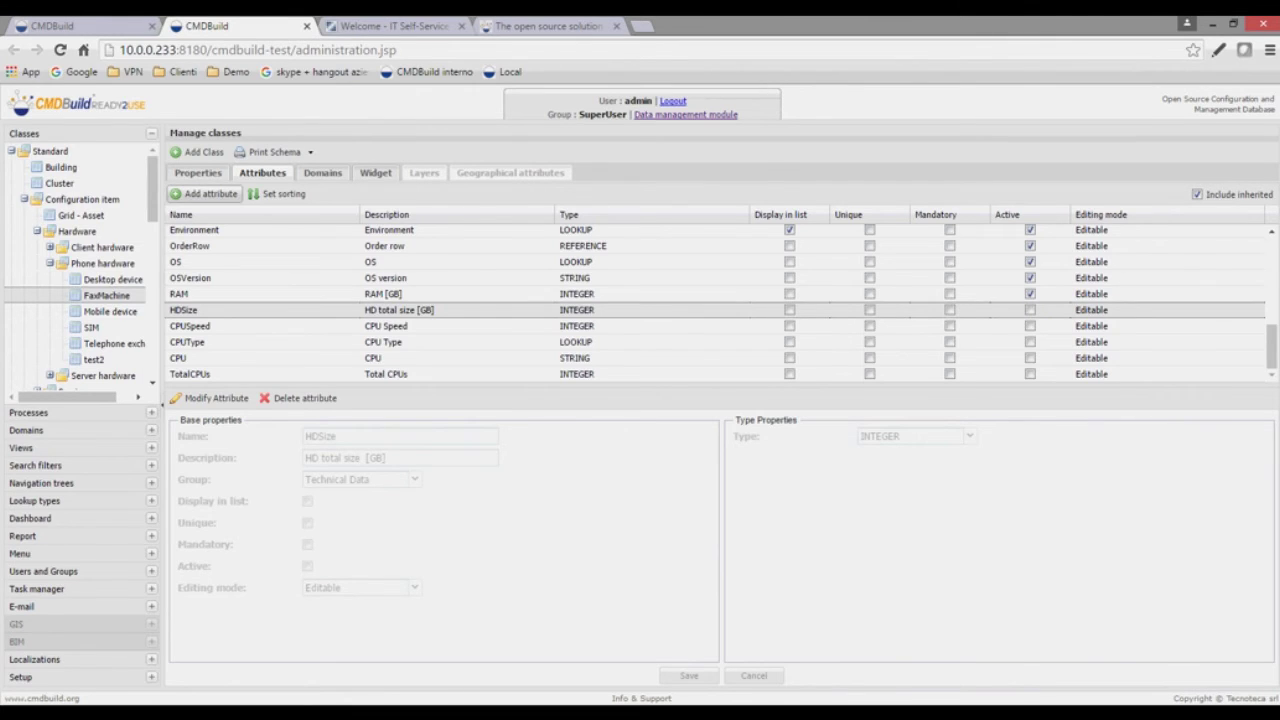
{"action": "scroll", "coordinate": [716, 304], "scroll_direction": "up", "scroll_amount": 3}
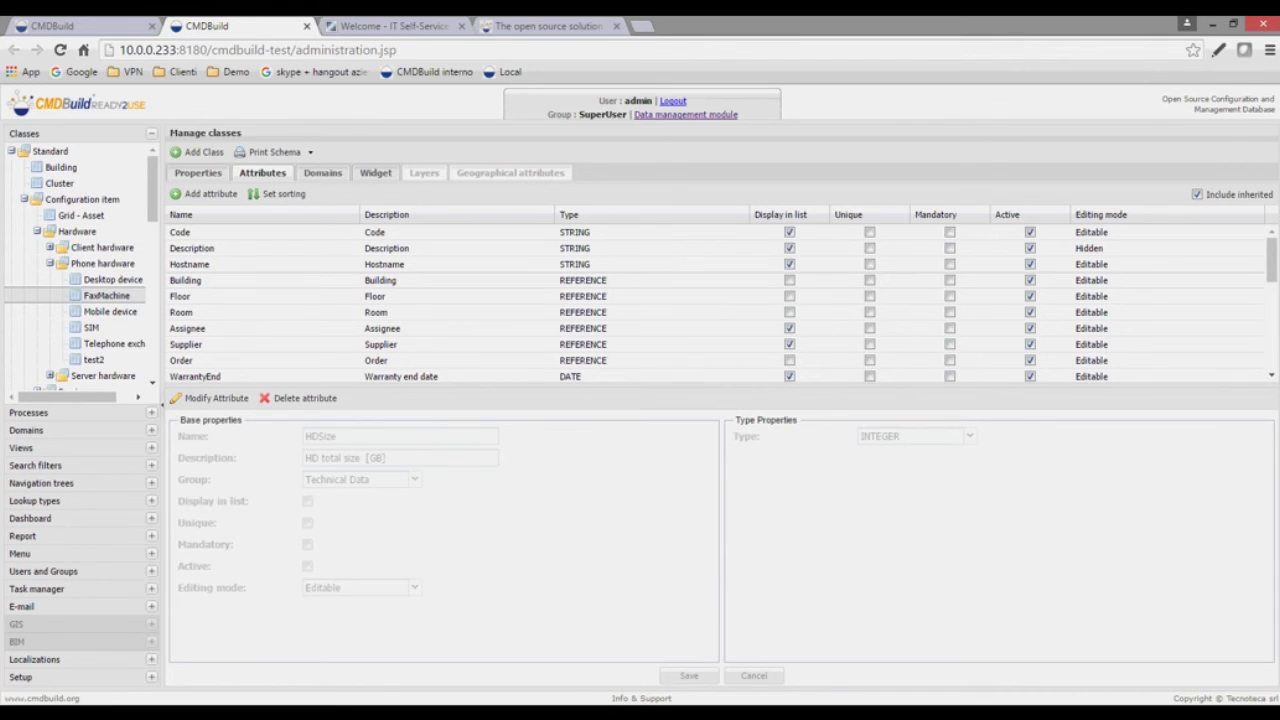
- Look over the Assignee attribute and management tab, then open the Default menu editor
{"action": "left_click", "coordinate": [260, 328]}
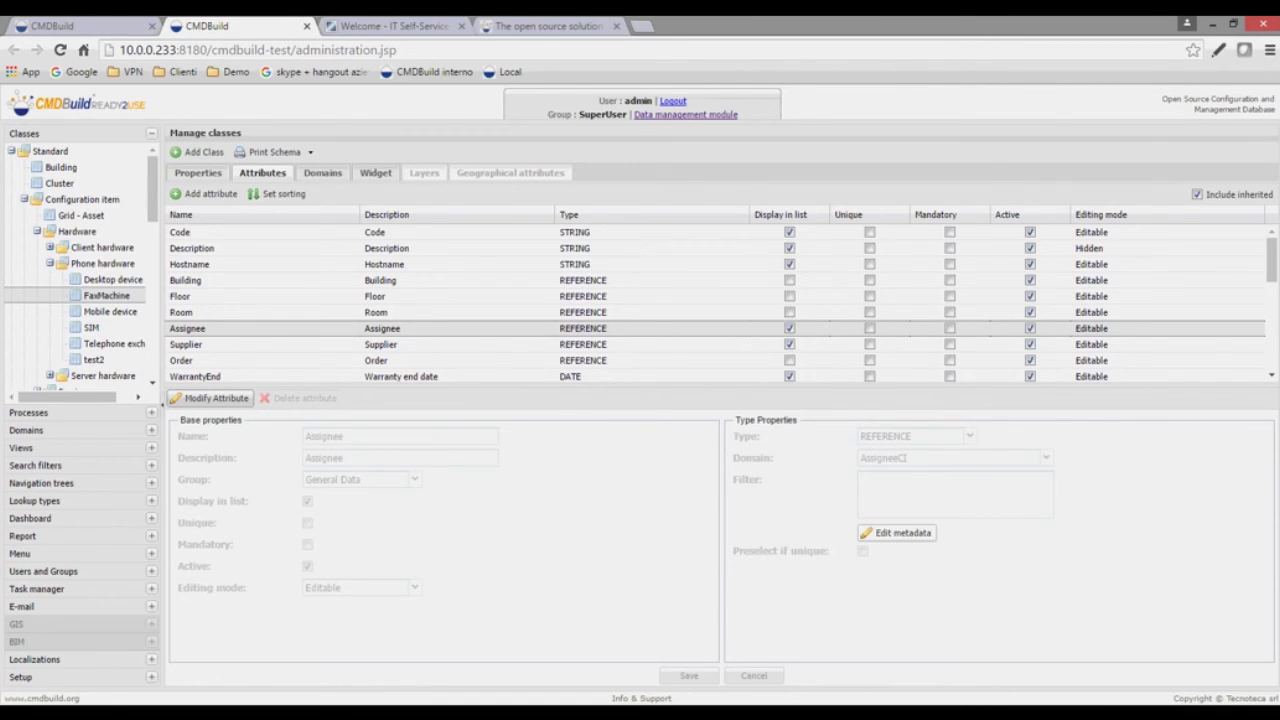
{"action": "left_click", "coordinate": [210, 398]}
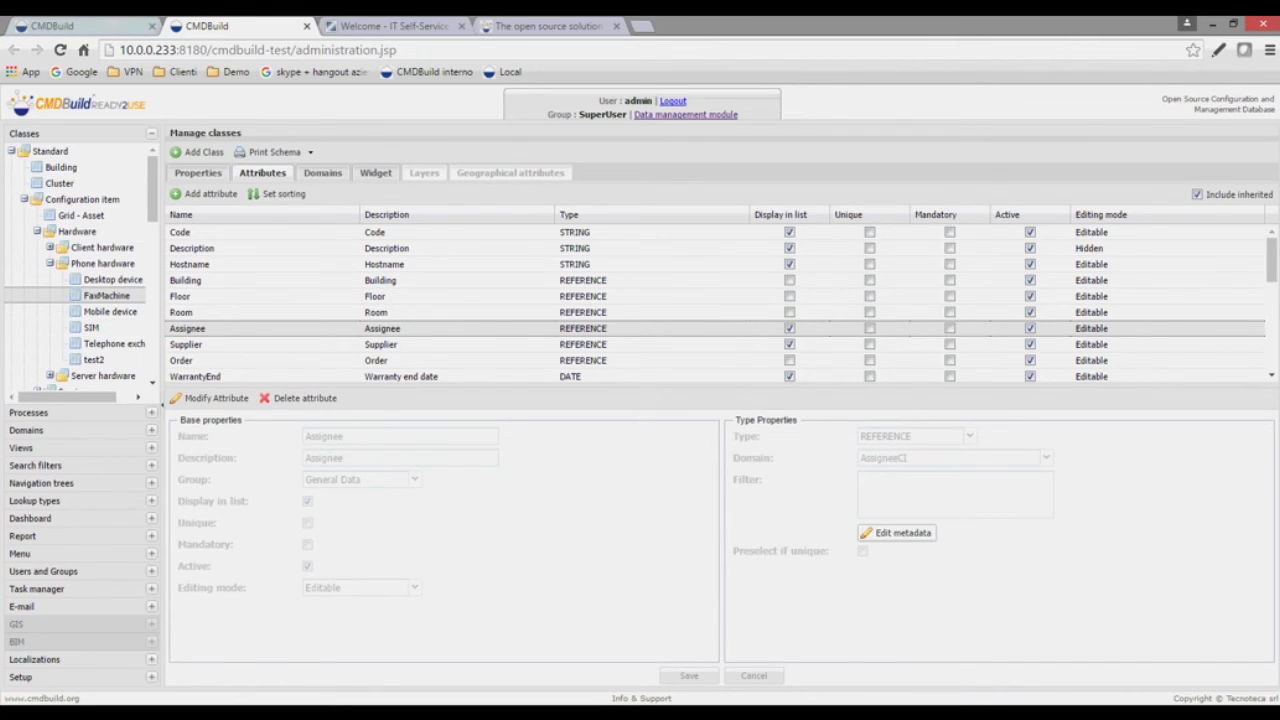
{"action": "left_click", "coordinate": [80, 27]}
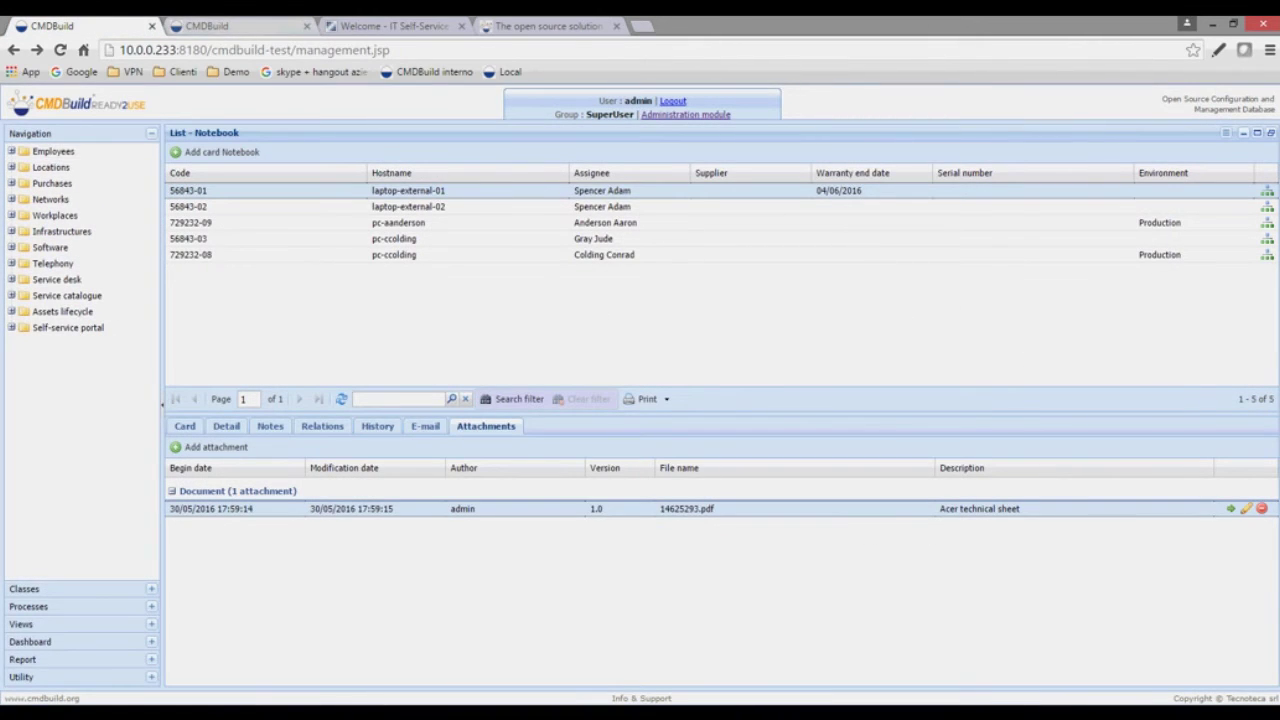
{"action": "key", "text": "ctrl+Tab"}
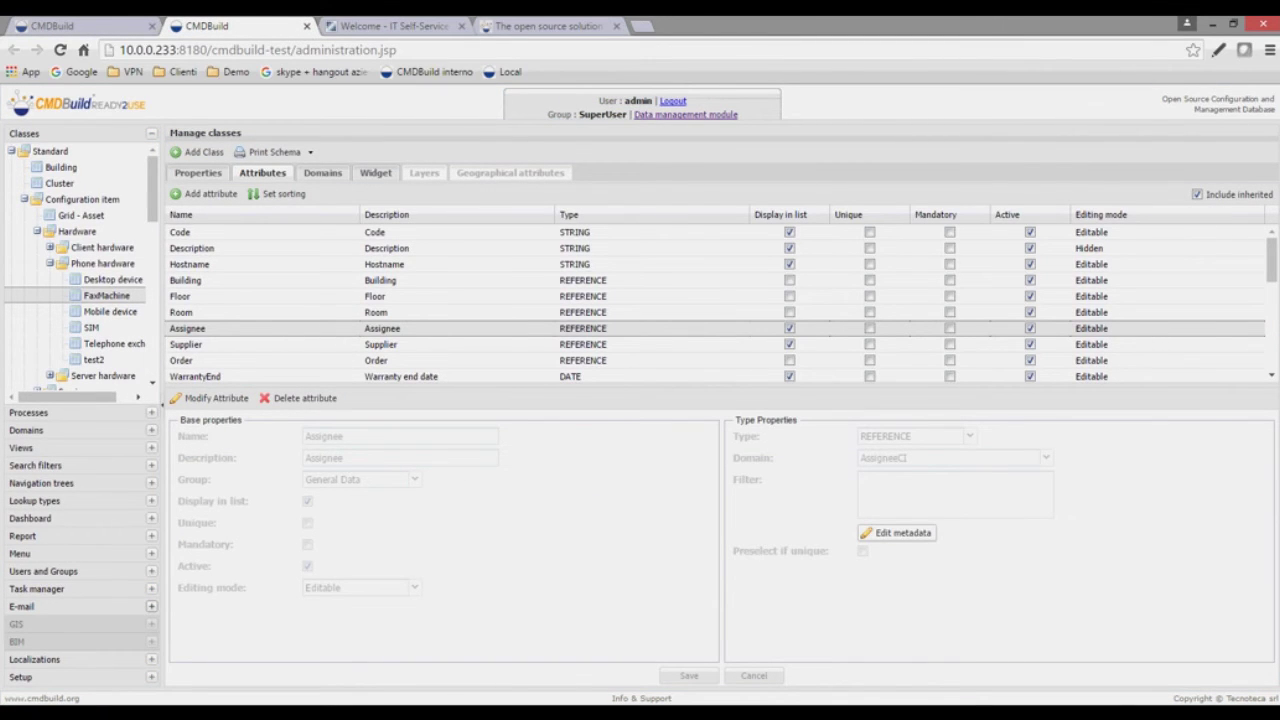
{"action": "left_click", "coordinate": [151, 553]}
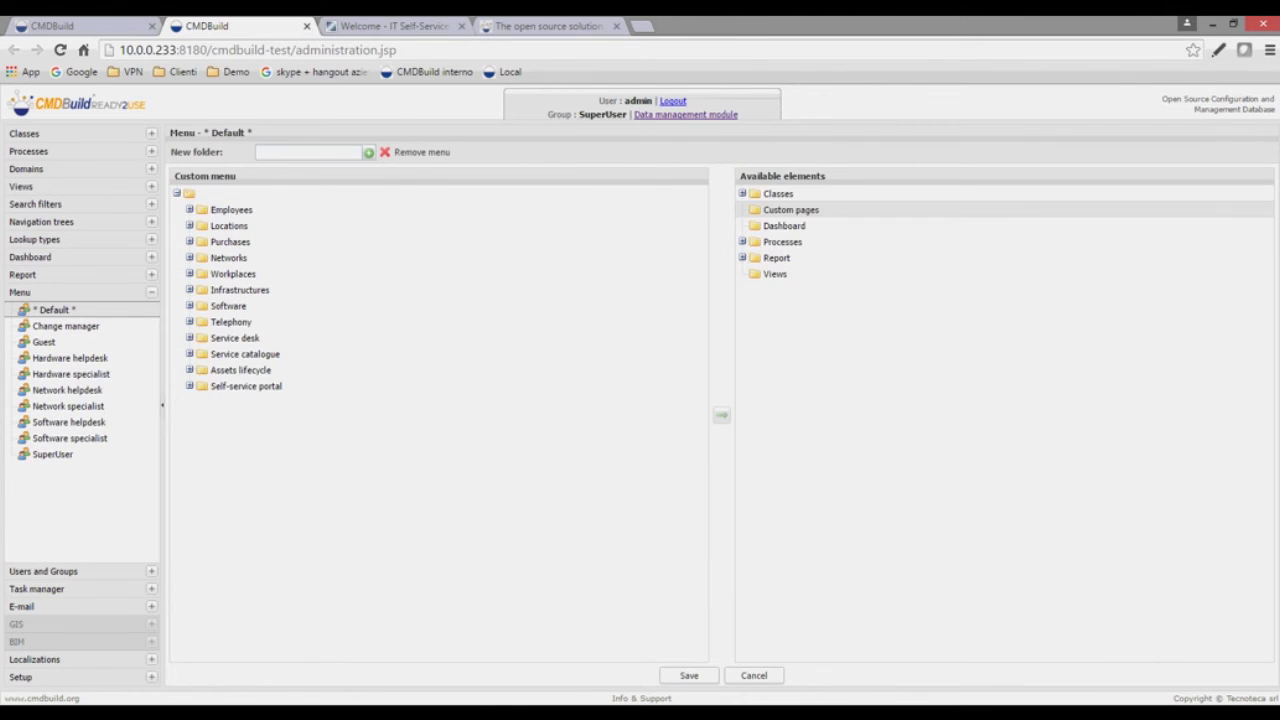
- Place FaxMachine in the Telephony folder after Telephone exchanges and save the Default menu
{"action": "left_click", "coordinate": [743, 194]}
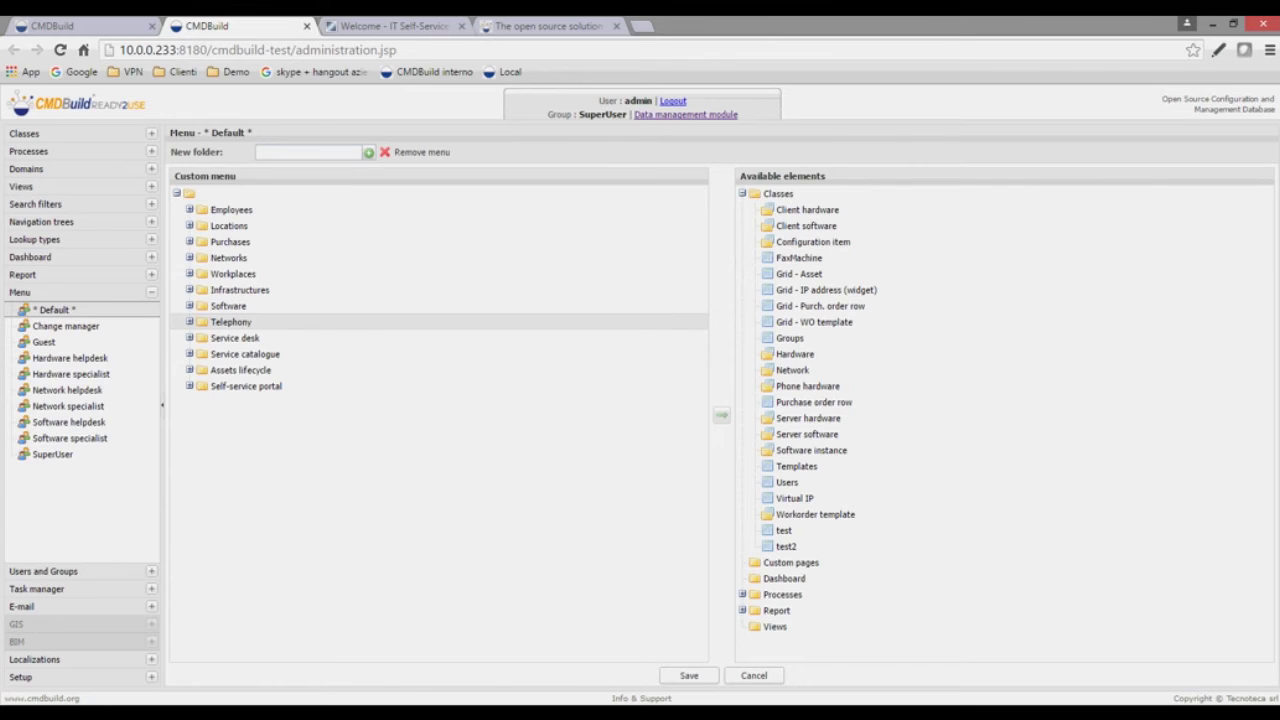
{"action": "left_click", "coordinate": [189, 321]}
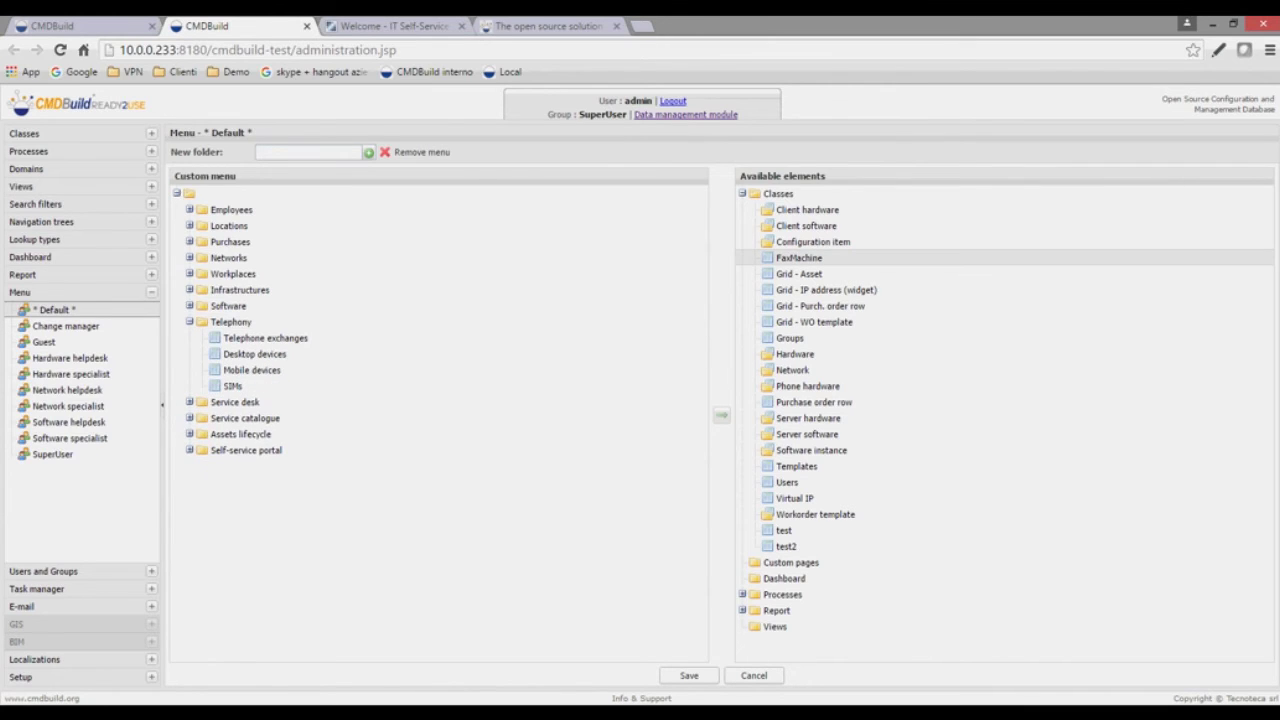
{"action": "left_click_drag", "start_coordinate": [799, 257], "coordinate": [336, 376]}
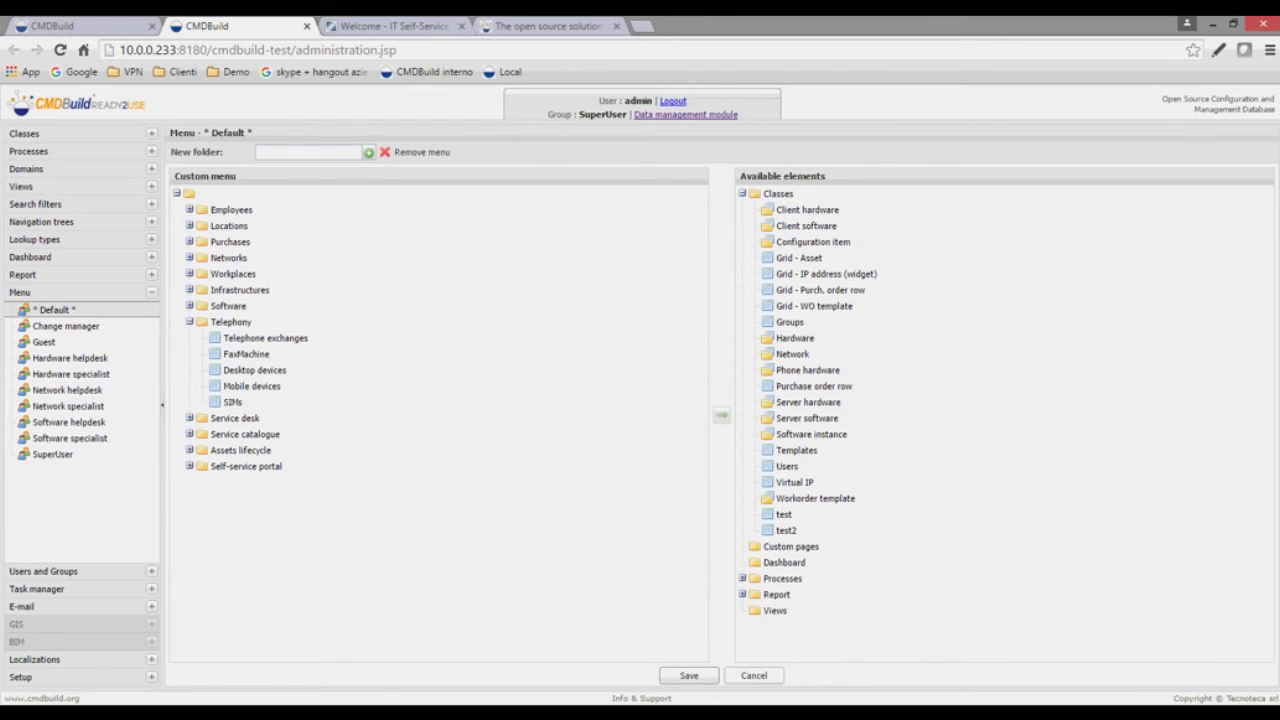
{"action": "left_click", "coordinate": [689, 675]}
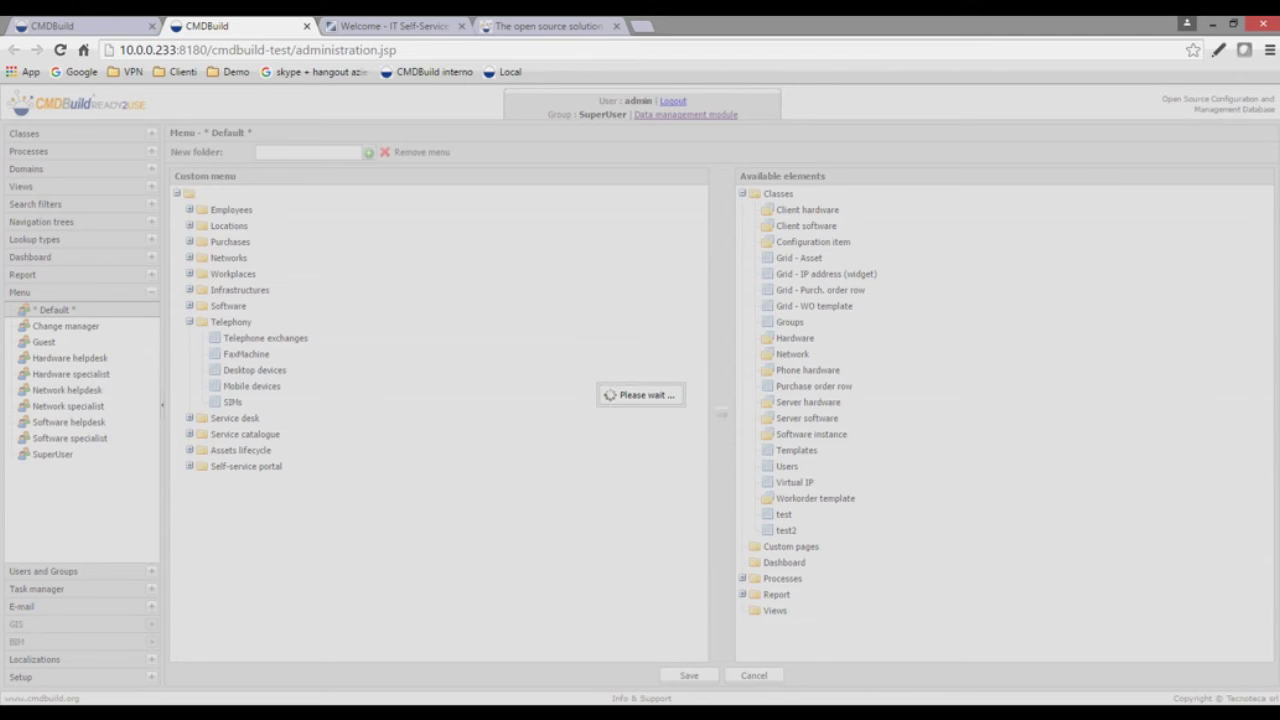
{"action": "key", "text": "ctrl+shift+Tab"}
{"action": "key", "text": "ctrl+Tab"}
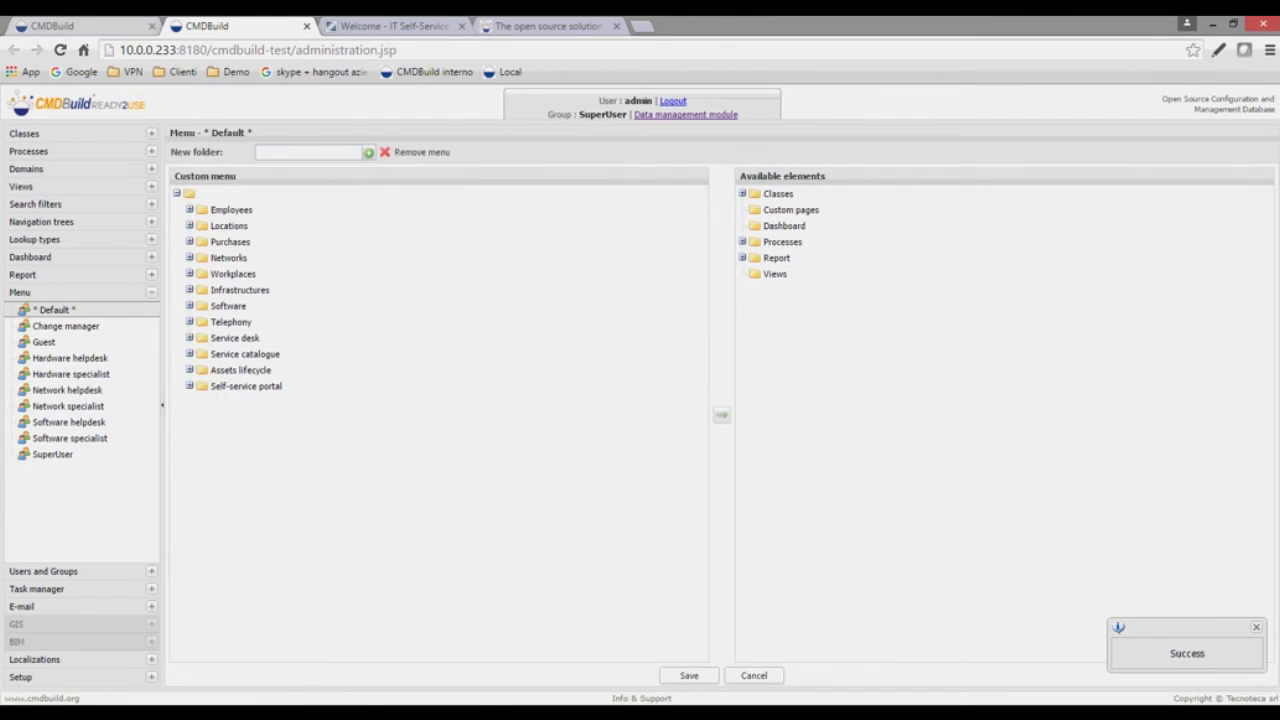
{"action": "left_click", "coordinate": [80, 26]}
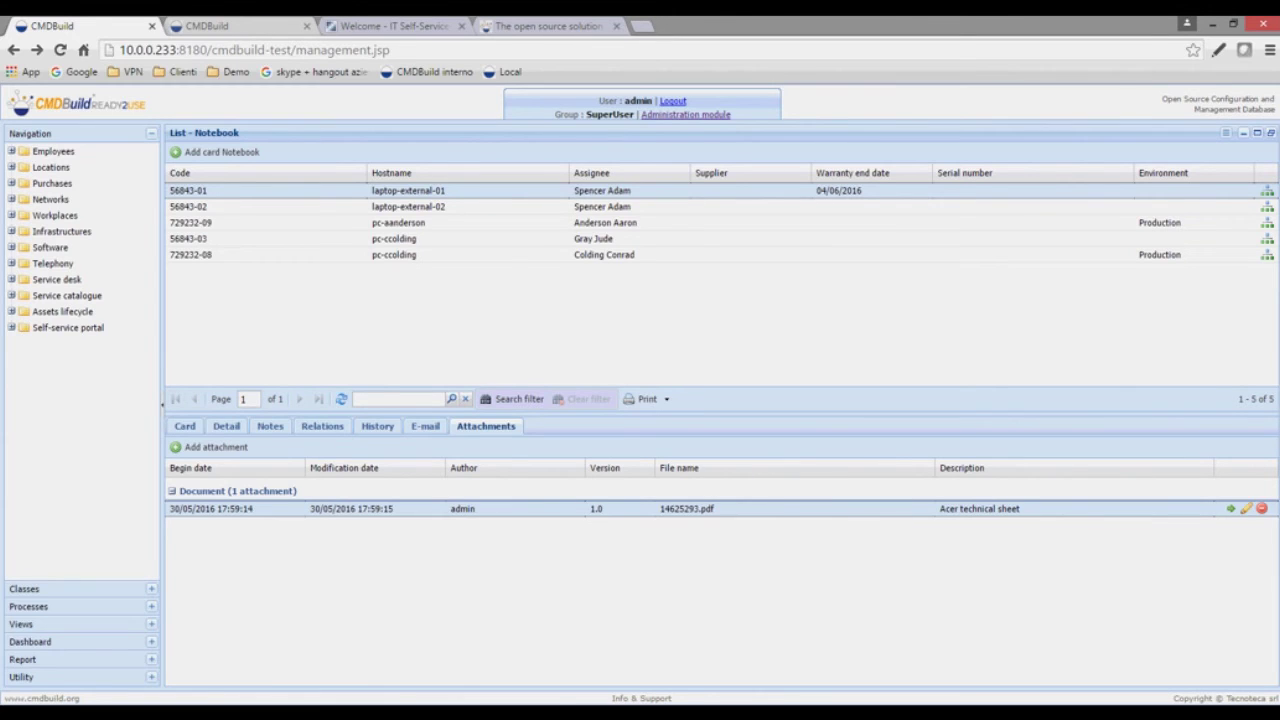
{"action": "left_click", "coordinate": [60, 50]}
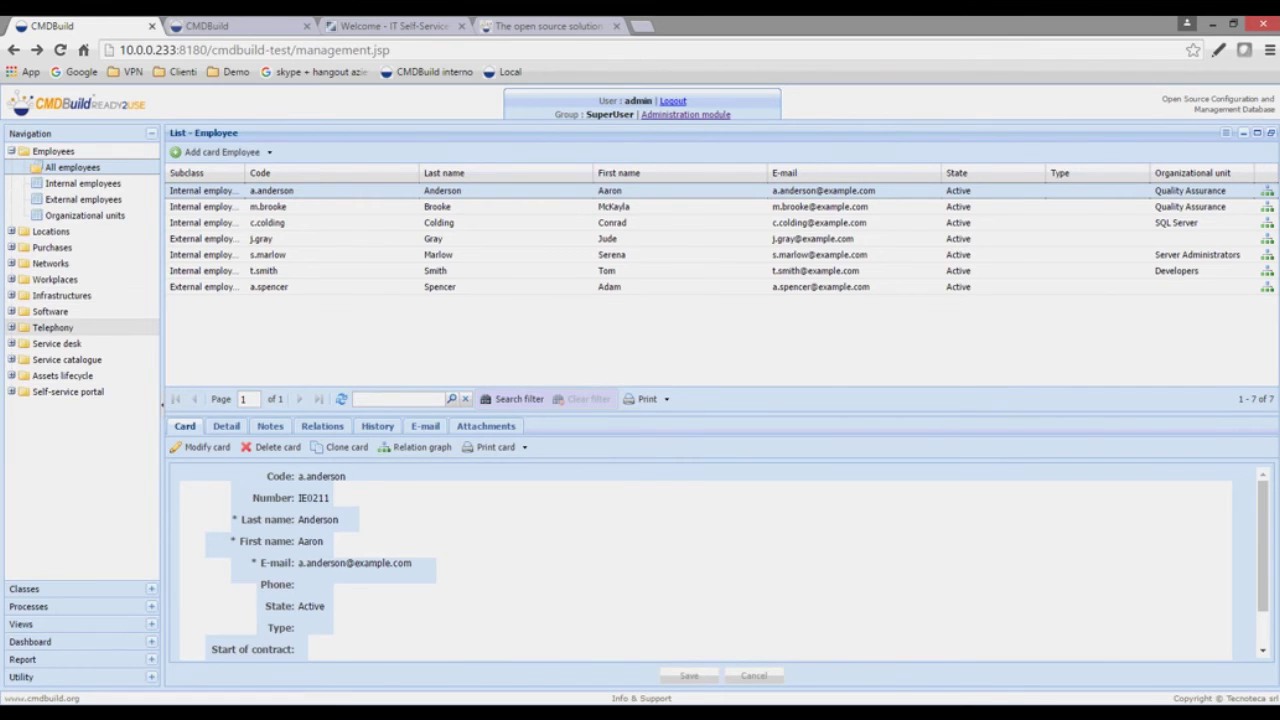
{"action": "left_click", "coordinate": [11, 327]}
{"action": "left_click", "coordinate": [68, 359]}
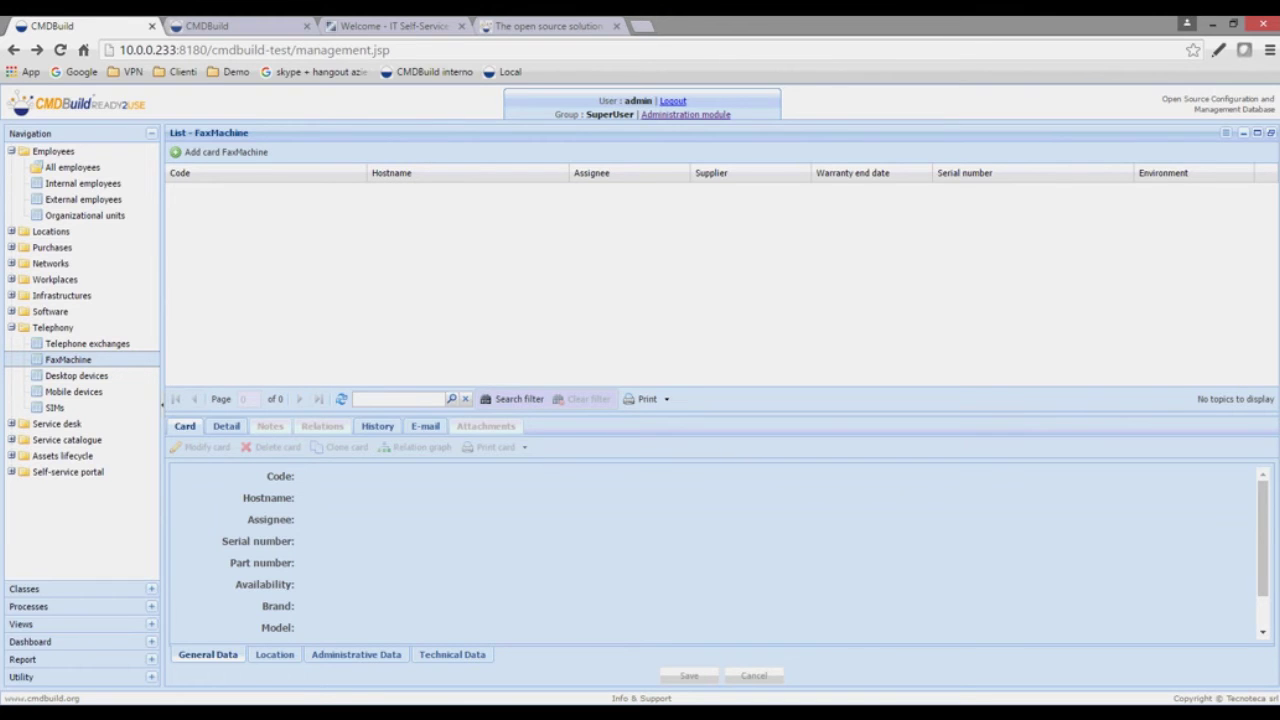
{"action": "key", "text": "ctrl+Tab"}
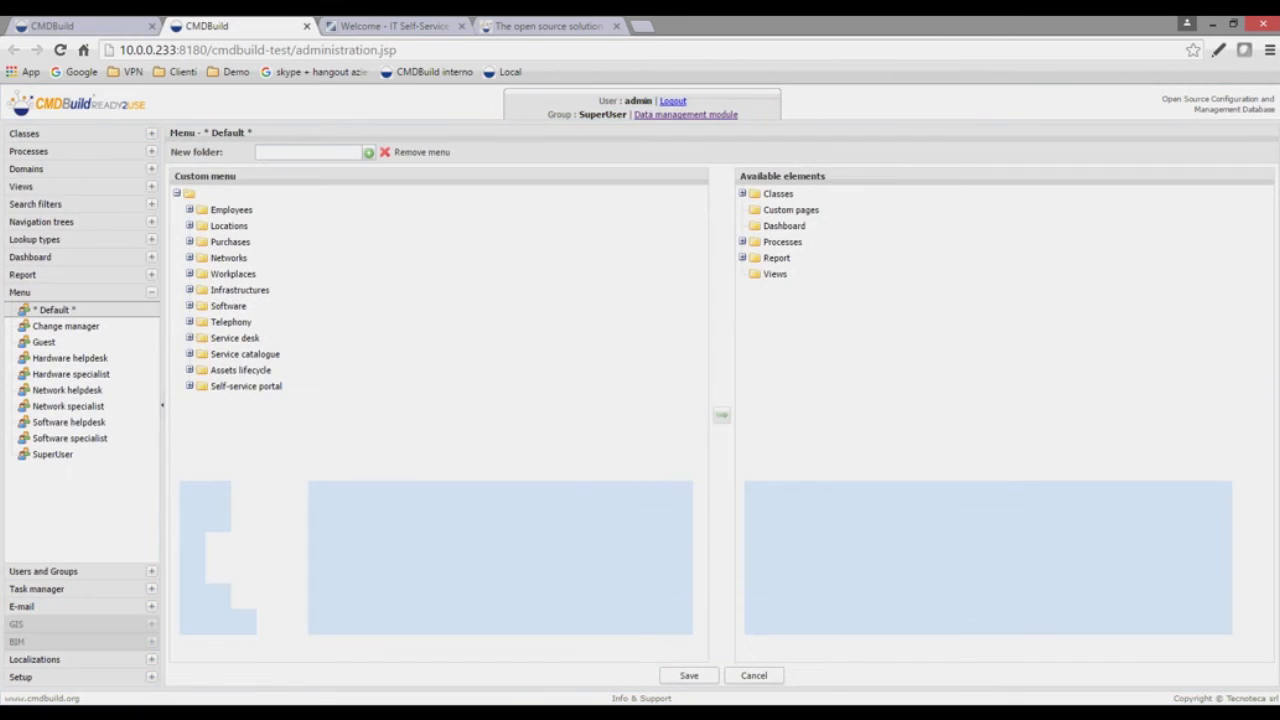
{"action": "key", "text": "ctrl+shift+Tab"}
{"action": "key", "text": "ctrl+Tab"}
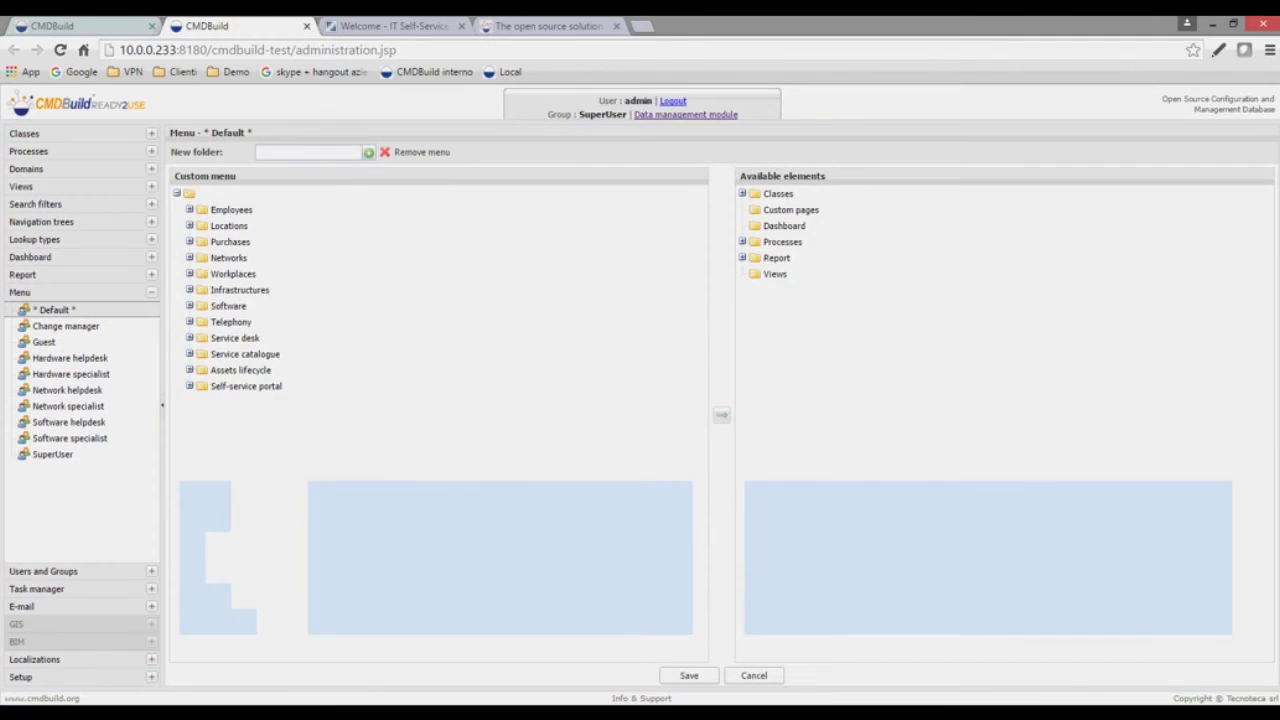
{"action": "key", "text": "ctrl+shift+Tab"}
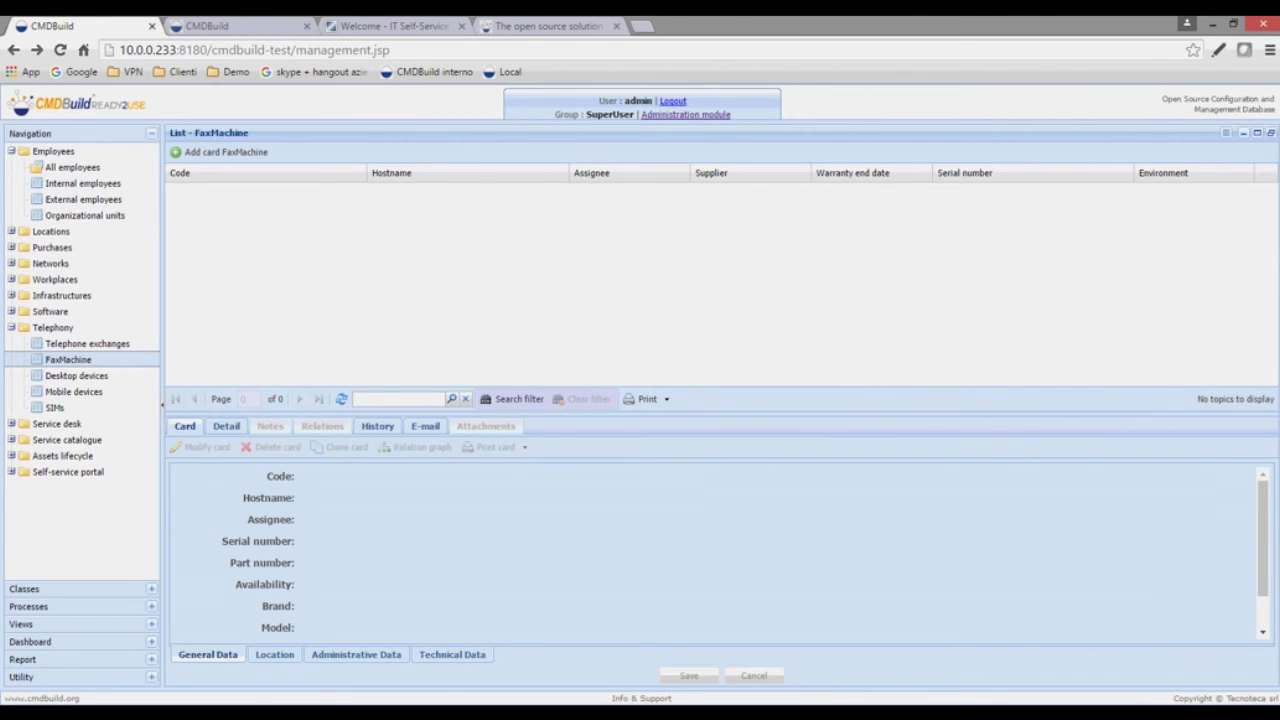
{"action": "key", "text": "ctrl+Tab"}
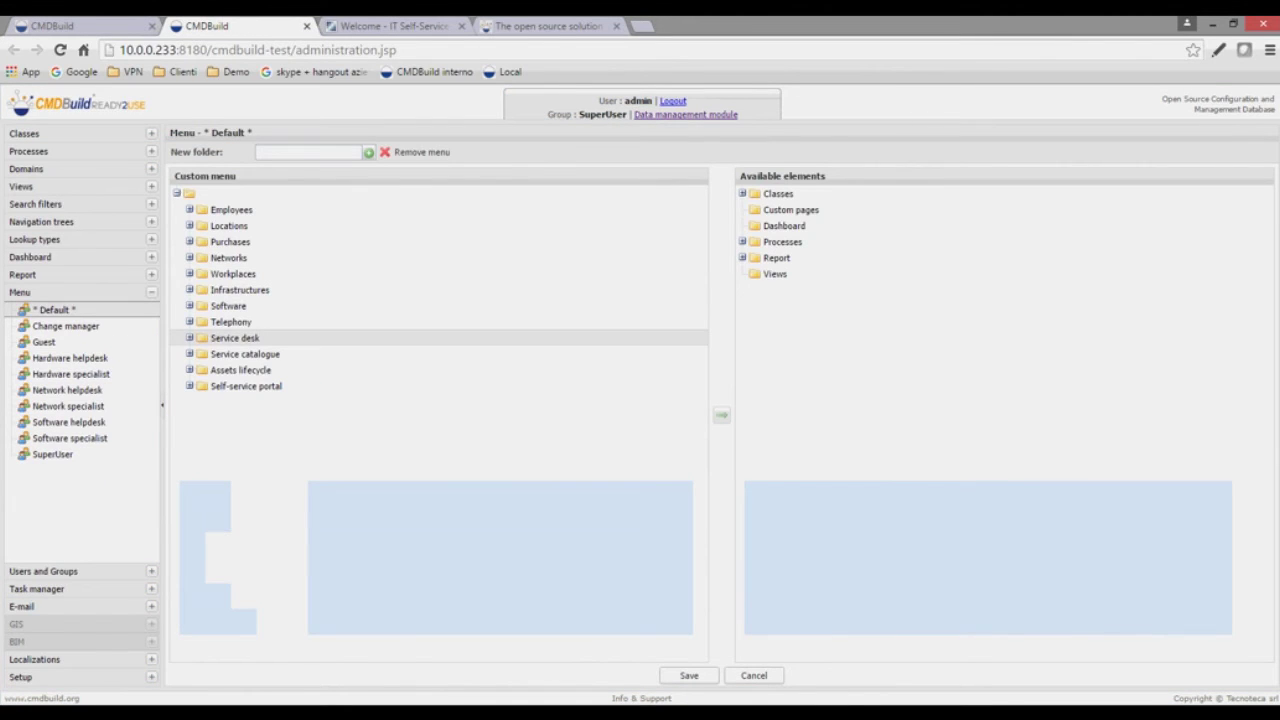
- Review the Guest group's permissions, then show the Asset management process properties
{"action": "left_click", "coordinate": [43, 571]}
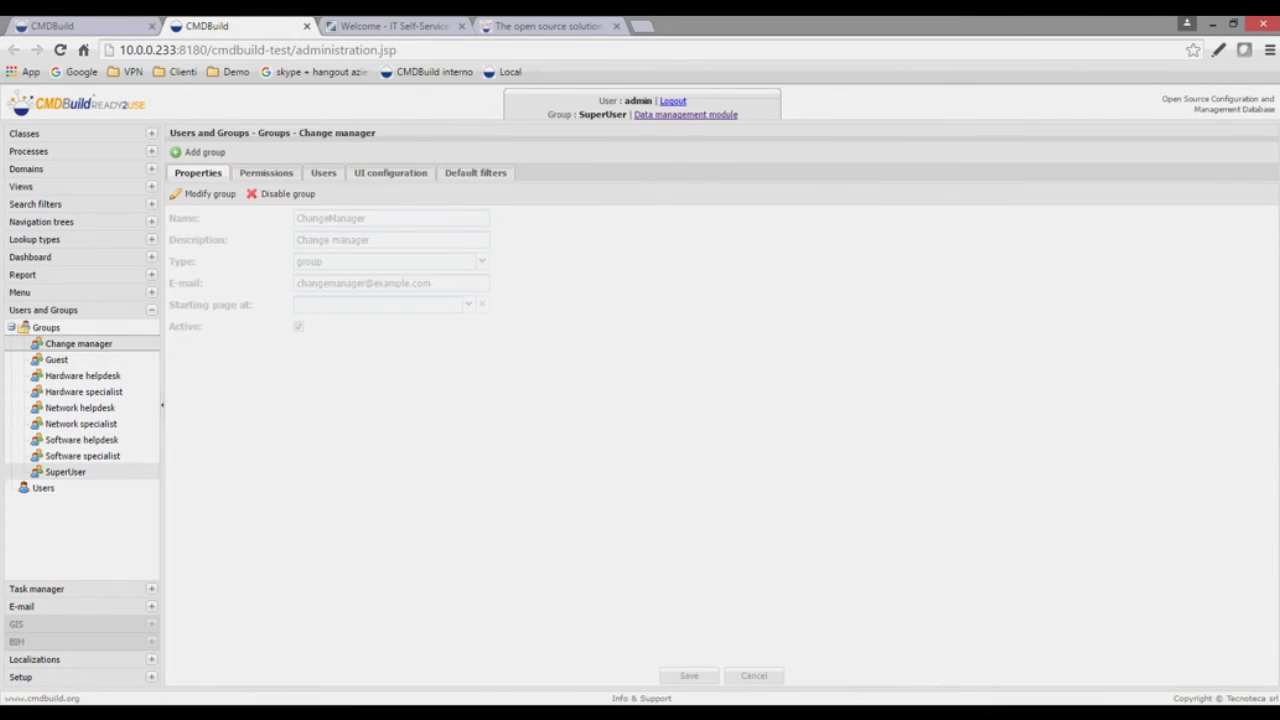
{"action": "left_click", "coordinate": [56, 359]}
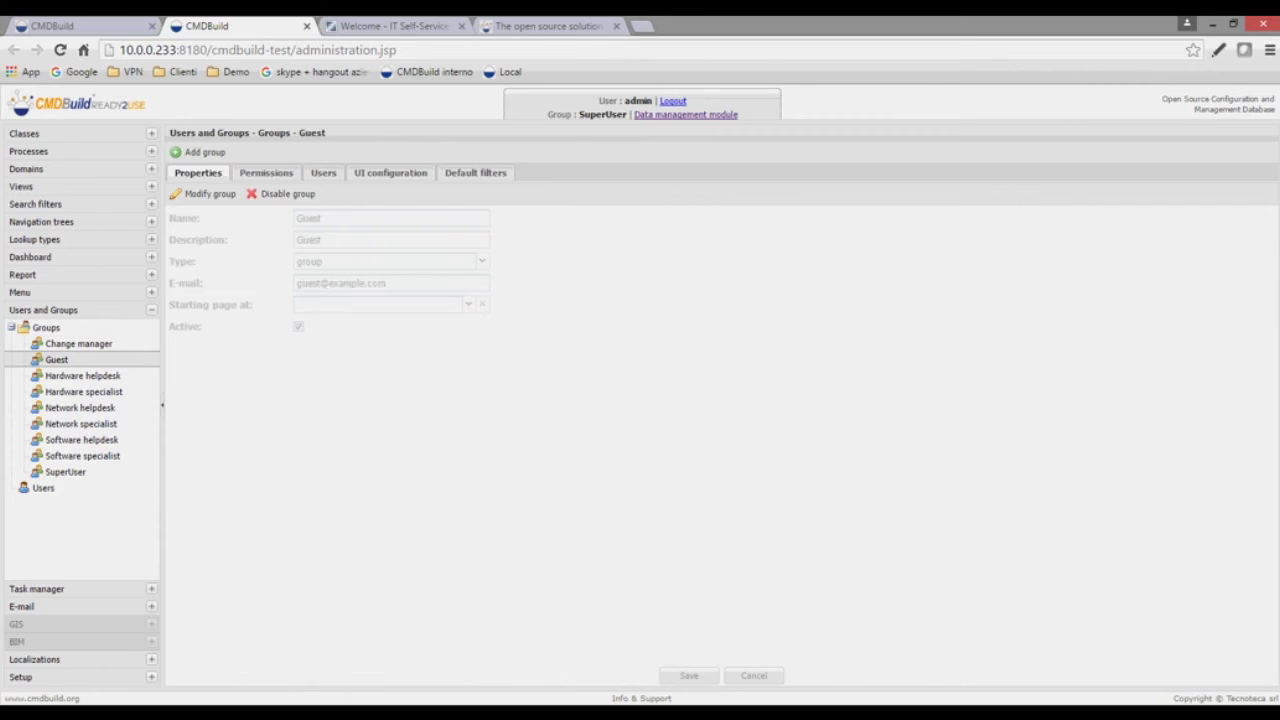
{"action": "left_click", "coordinate": [266, 173]}
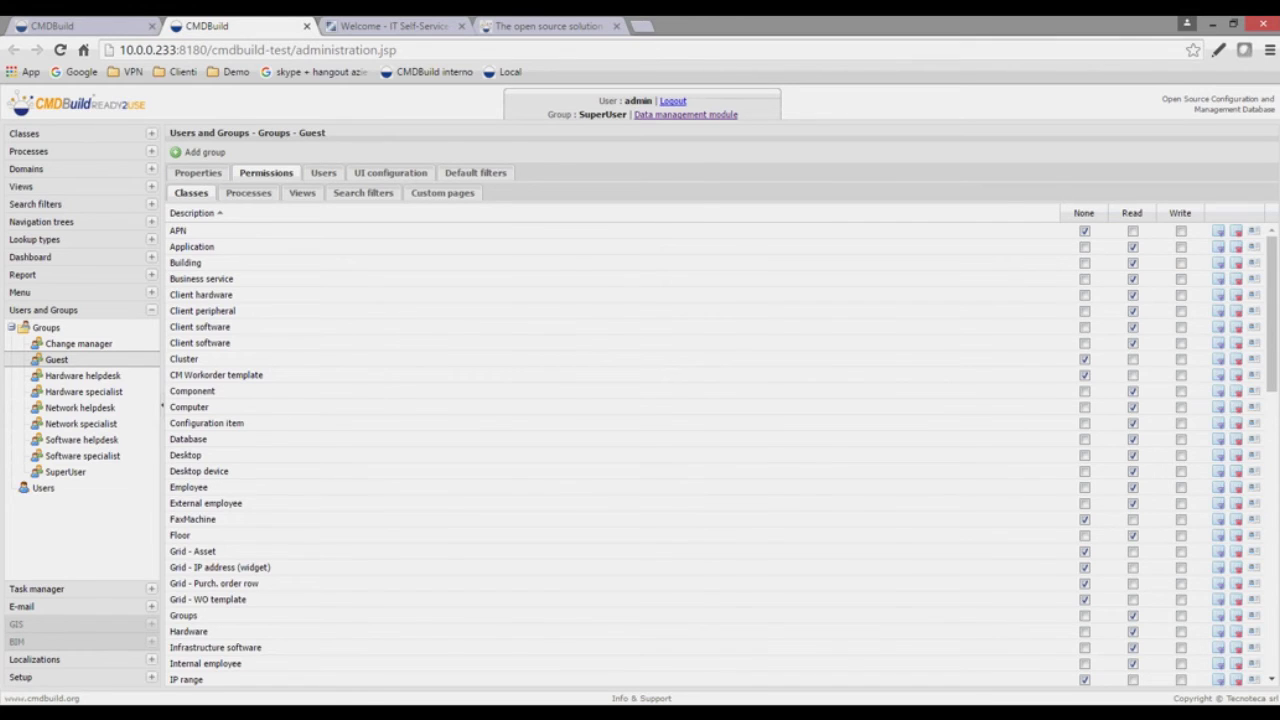
{"action": "scroll", "coordinate": [715, 455], "scroll_direction": "down", "scroll_amount": 10}
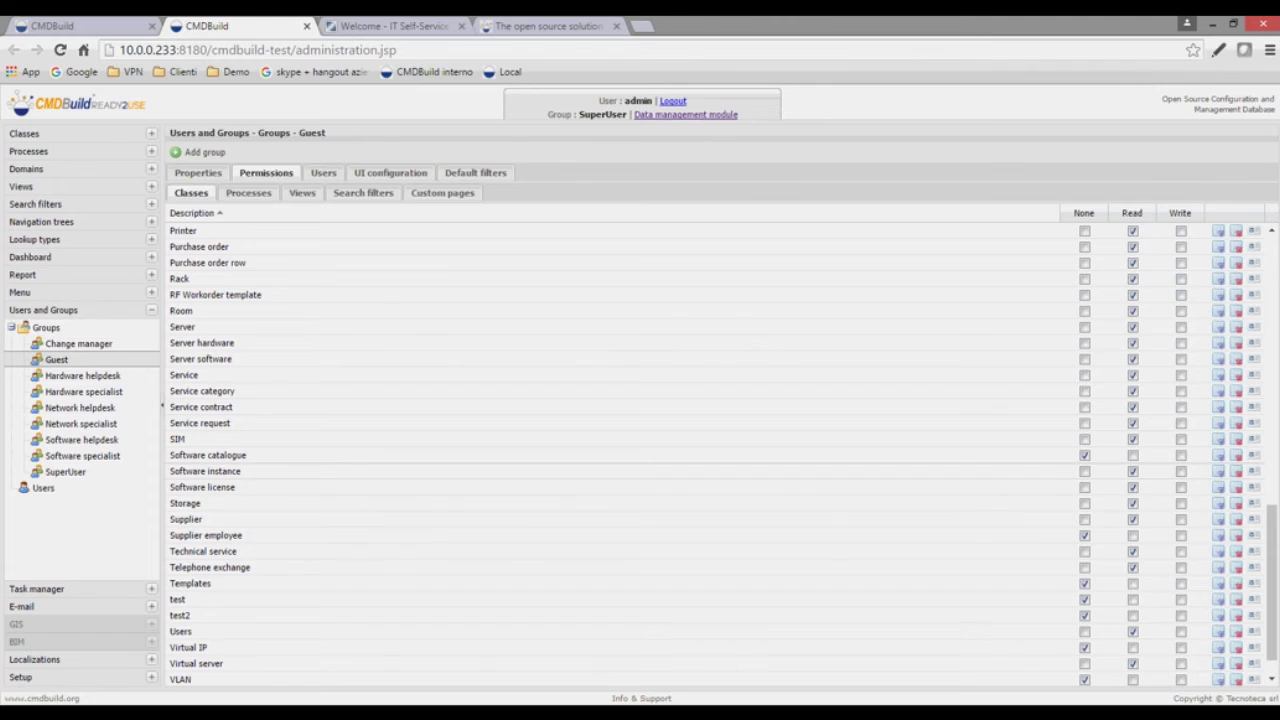
{"action": "scroll", "coordinate": [715, 455], "scroll_direction": "up", "scroll_amount": 10}
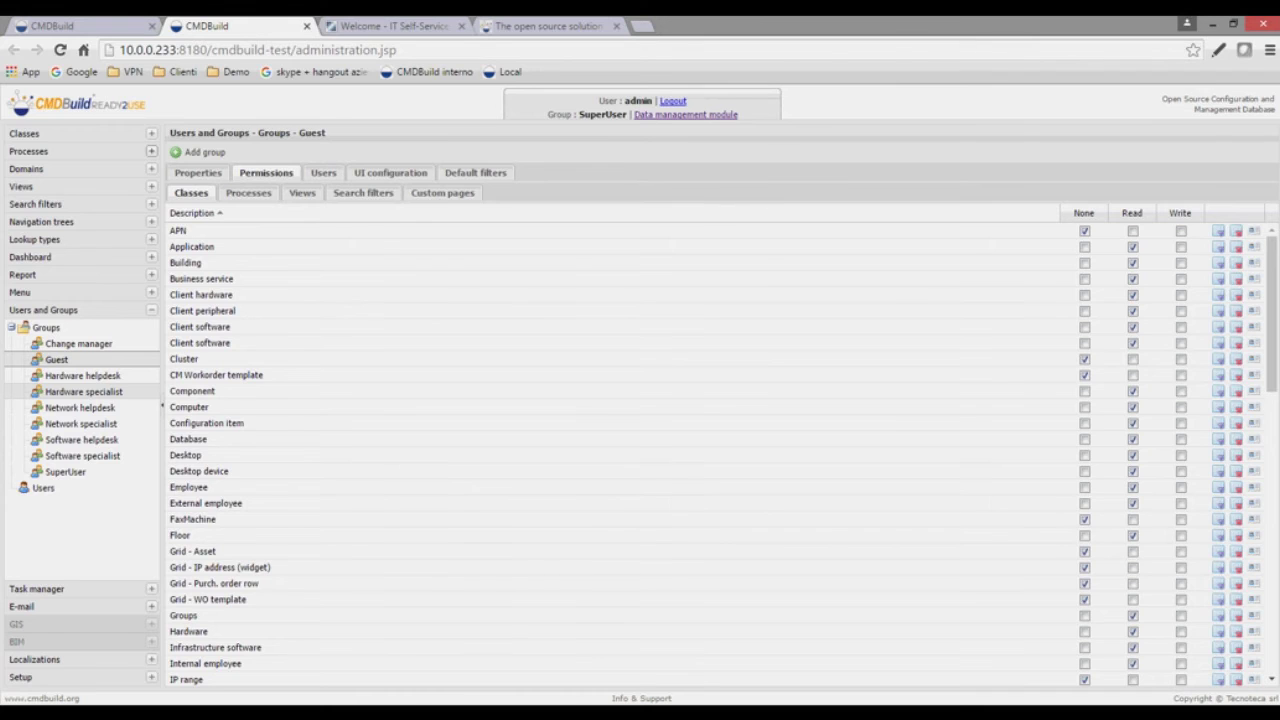
{"action": "left_click", "coordinate": [151, 151]}
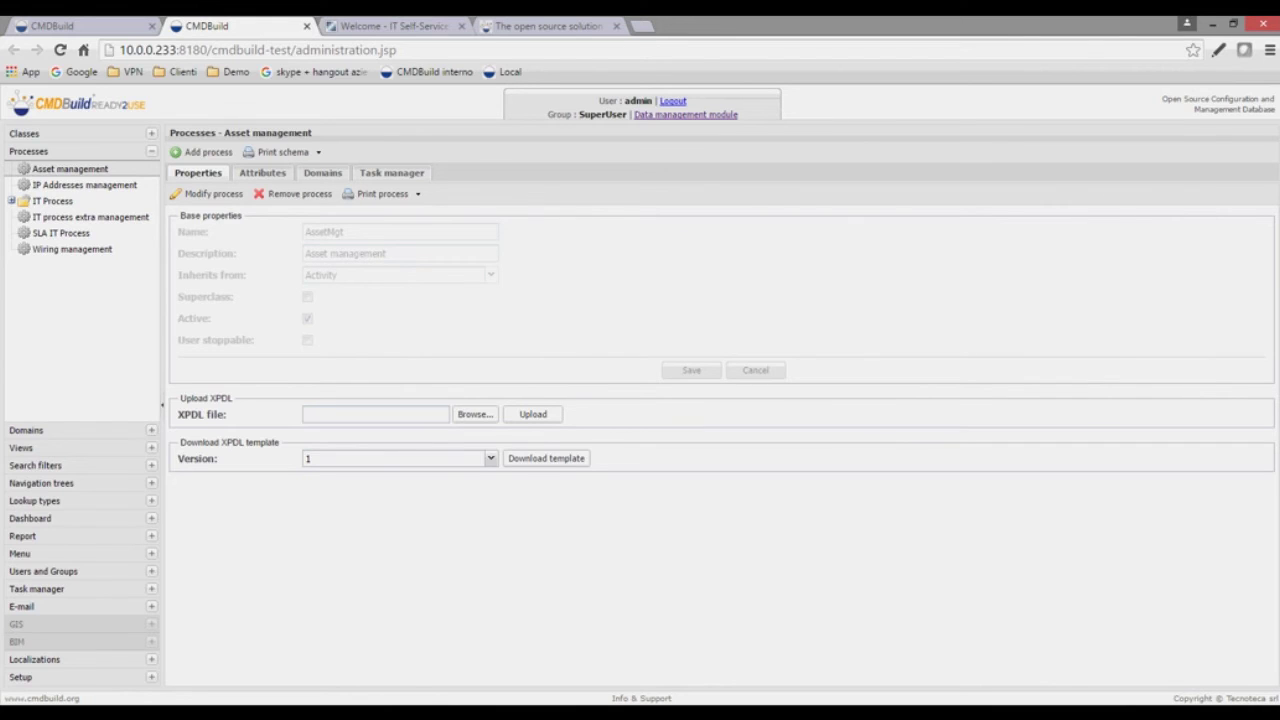
- Locate FaxMachine in the class tree, then view its empty card list in data management
{"action": "left_click", "coordinate": [151, 133]}
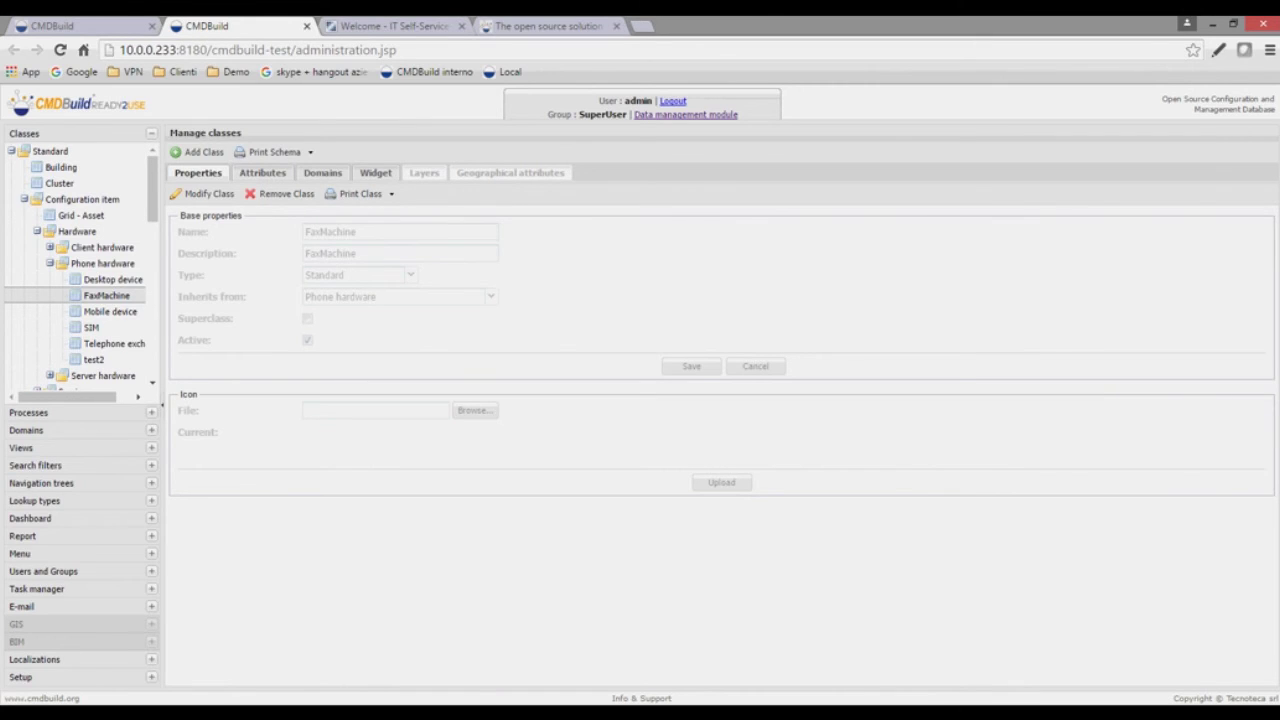
{"action": "left_click", "coordinate": [52, 26]}
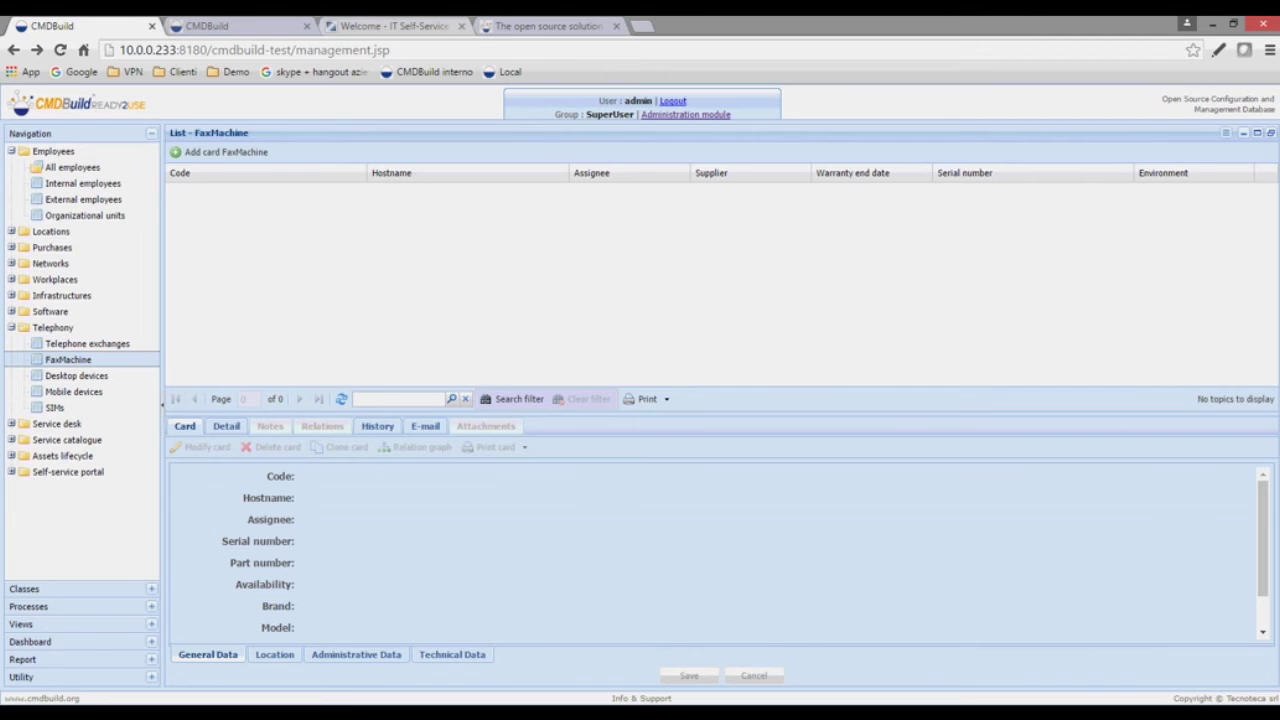
- Sign in to the IT Self-Service Portal with the saved email address and the account password
{"action": "left_click", "coordinate": [390, 26]}
{"action": "scroll", "coordinate": [640, 400], "scroll_direction": "down", "scroll_amount": 1}
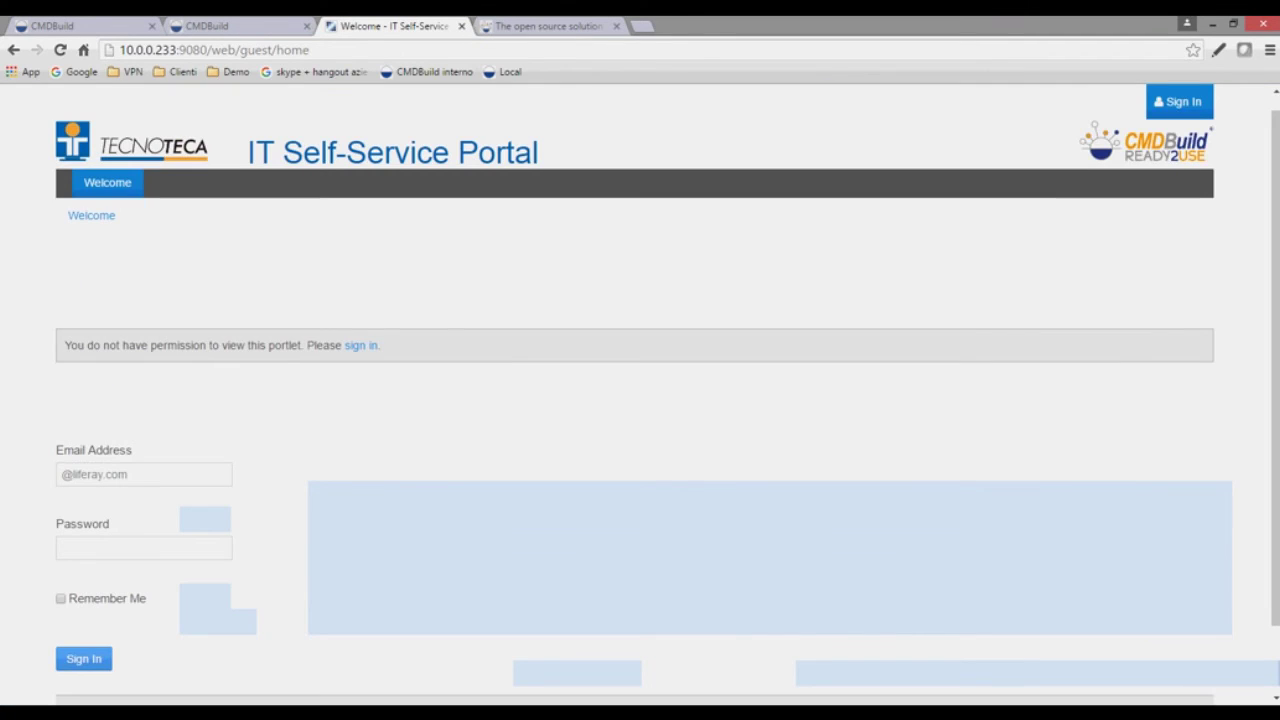
{"action": "scroll", "coordinate": [640, 400], "scroll_direction": "up", "scroll_amount": 1}
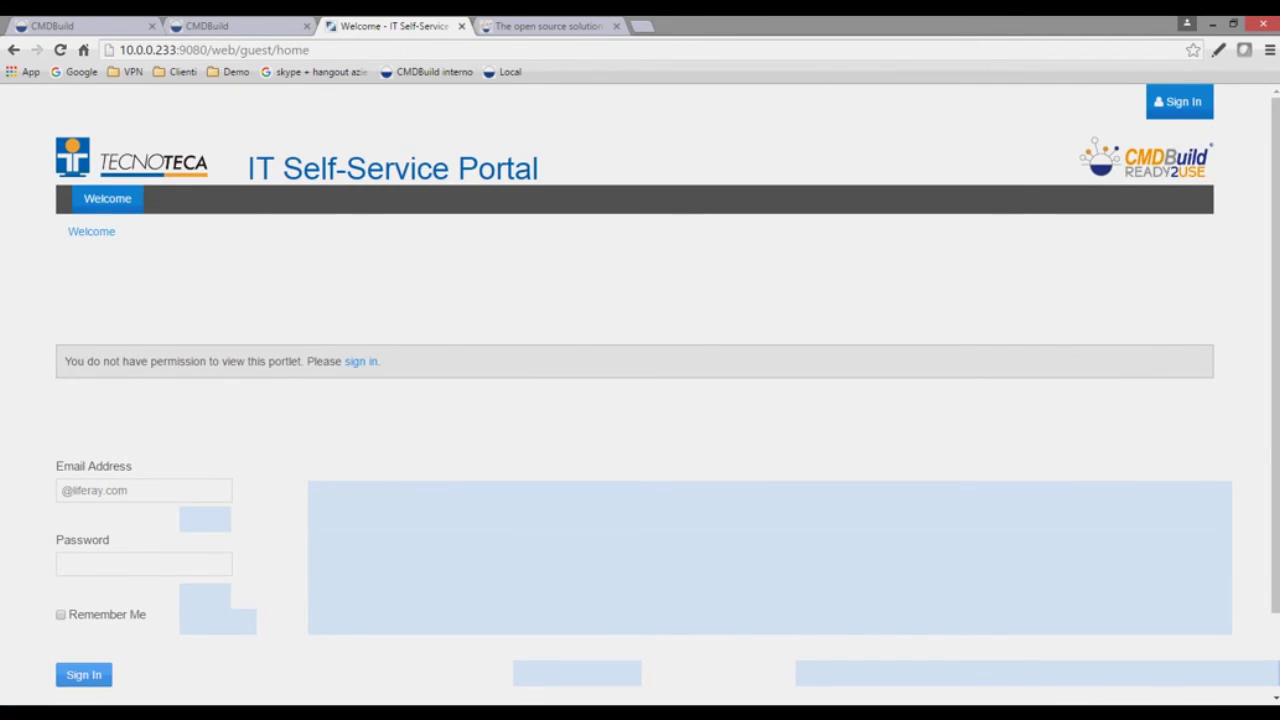
{"action": "scroll", "coordinate": [640, 400], "scroll_direction": "down", "scroll_amount": 2}
{"action": "scroll", "coordinate": [640, 400], "scroll_direction": "up", "scroll_amount": 2}
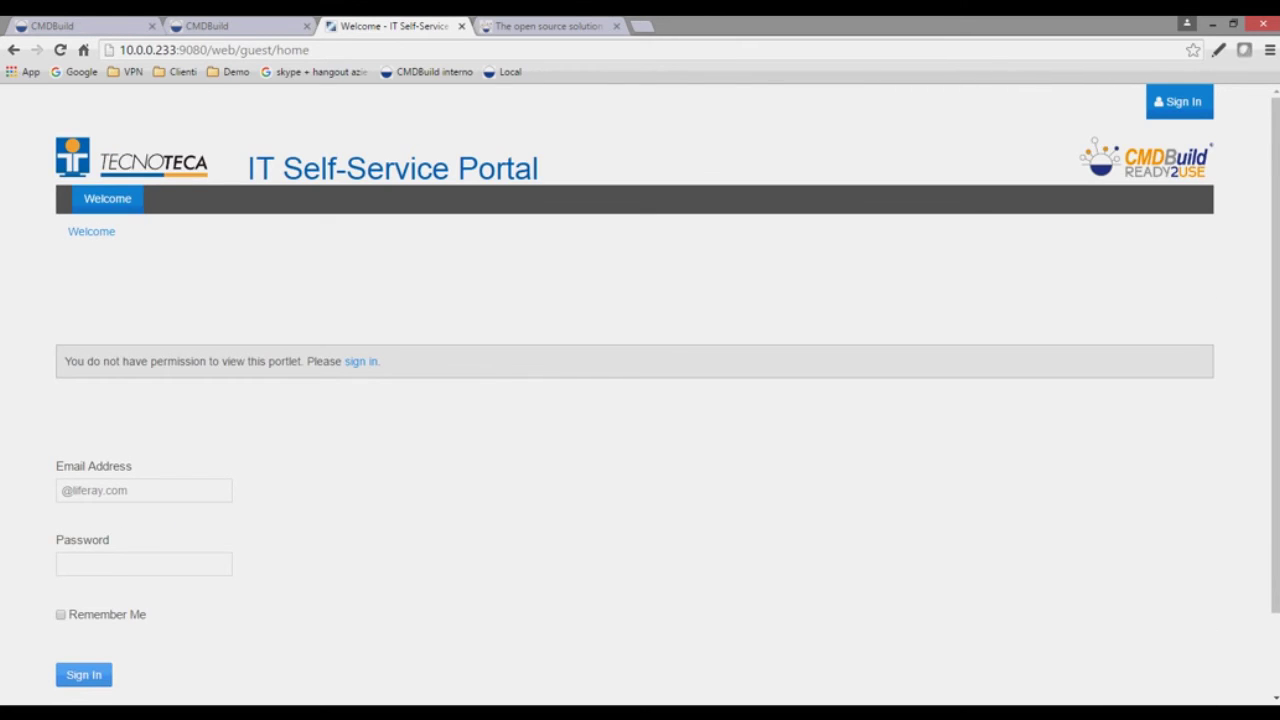
{"action": "left_click", "coordinate": [144, 491]}
{"action": "key", "text": "ctrl+a"}
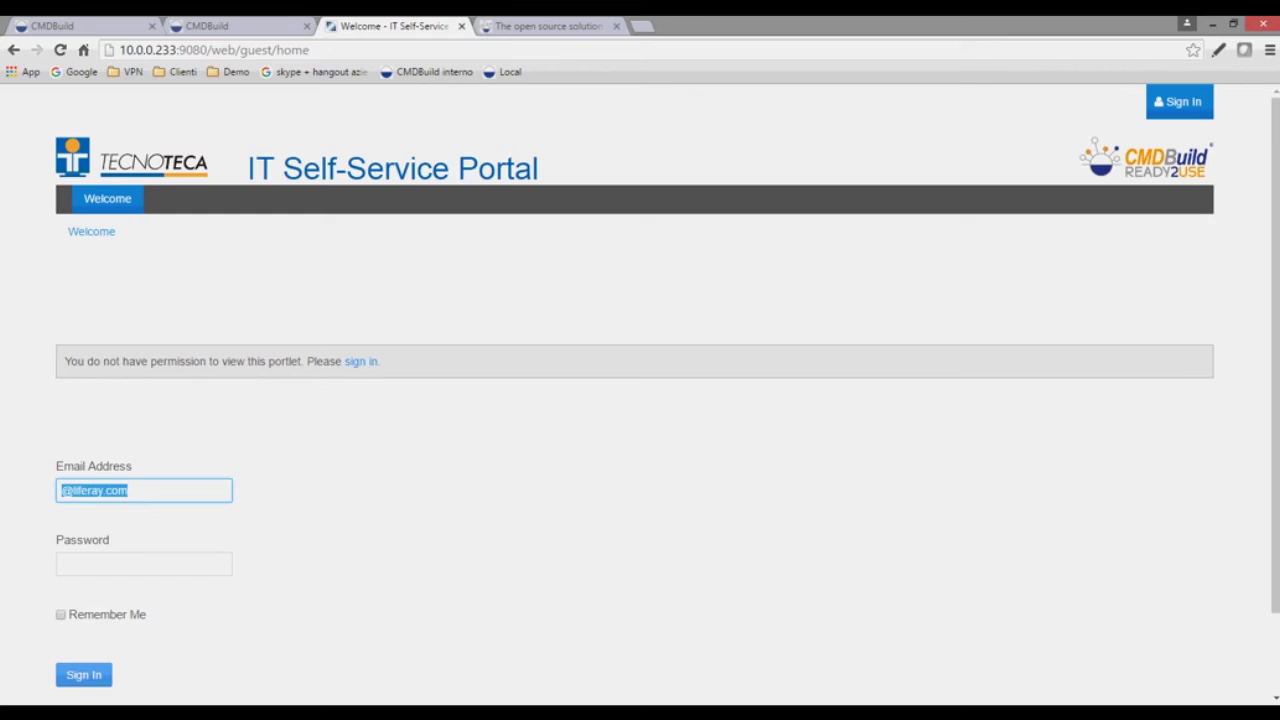
{"action": "key", "text": "BackSpace"}
{"action": "type", "text": "admin"}
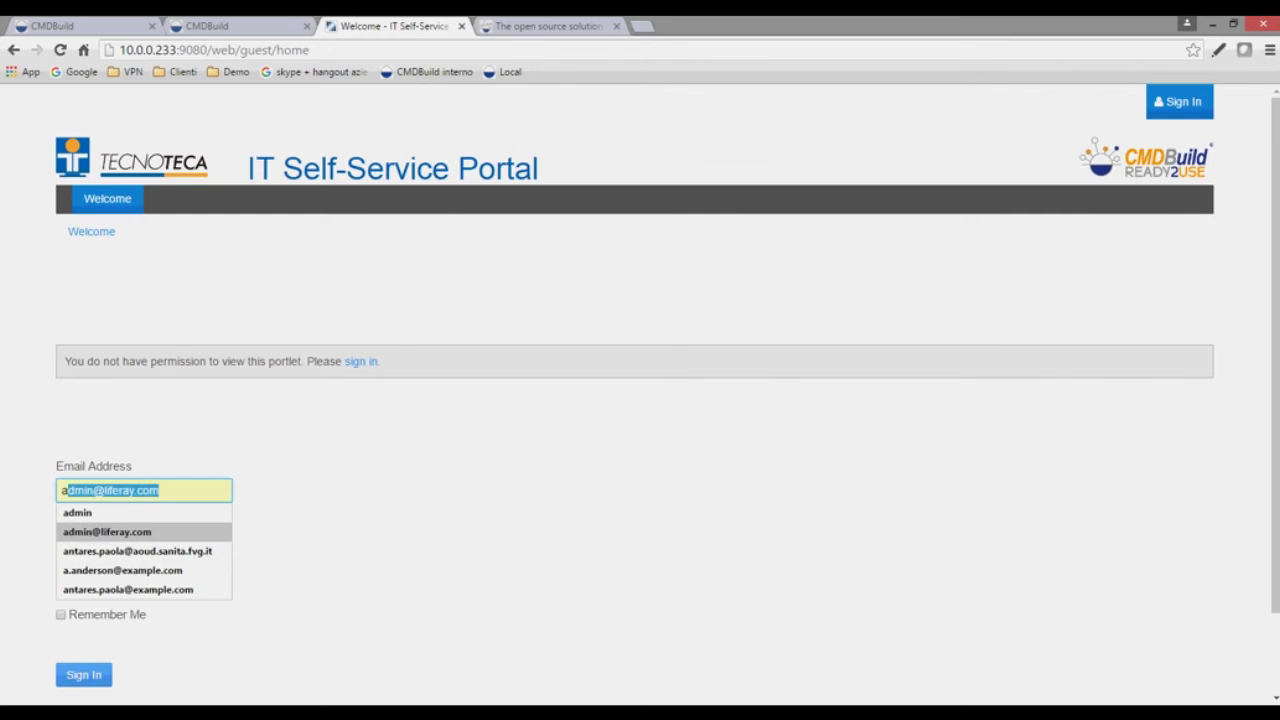
{"action": "left_click", "coordinate": [123, 571]}
{"action": "left_click", "coordinate": [123, 566]}
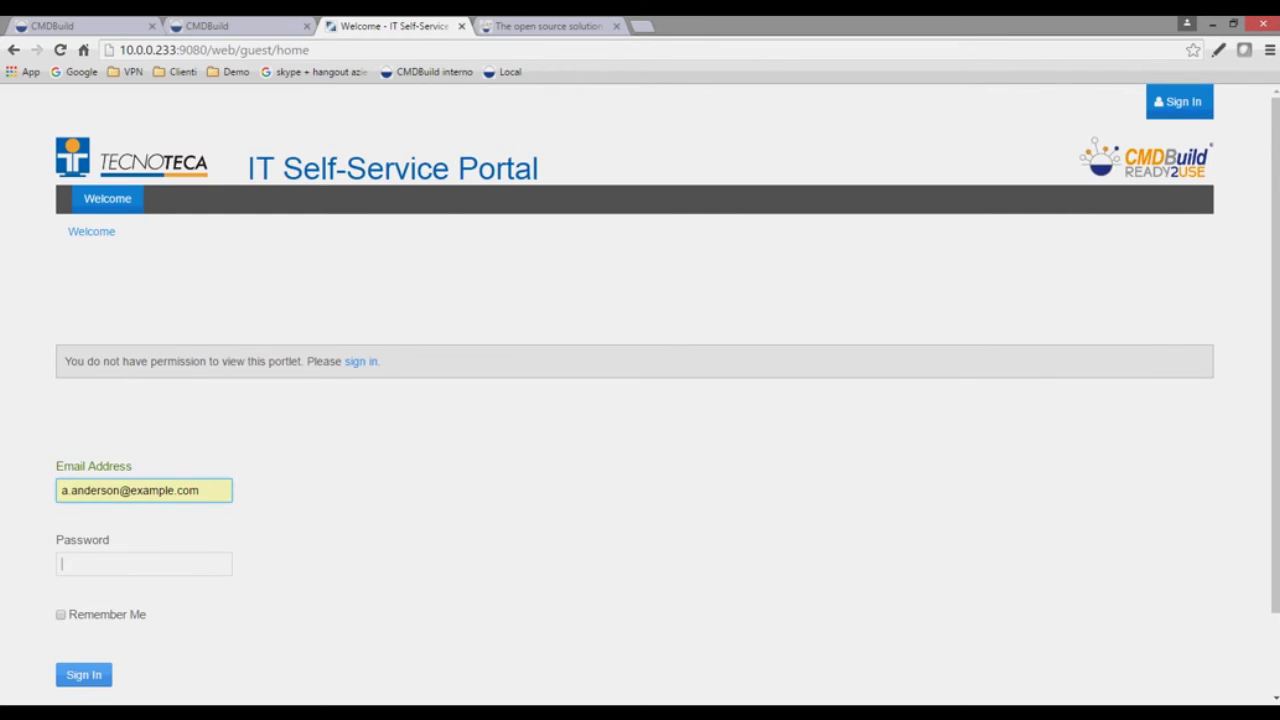
{"action": "type", "text": "test"}
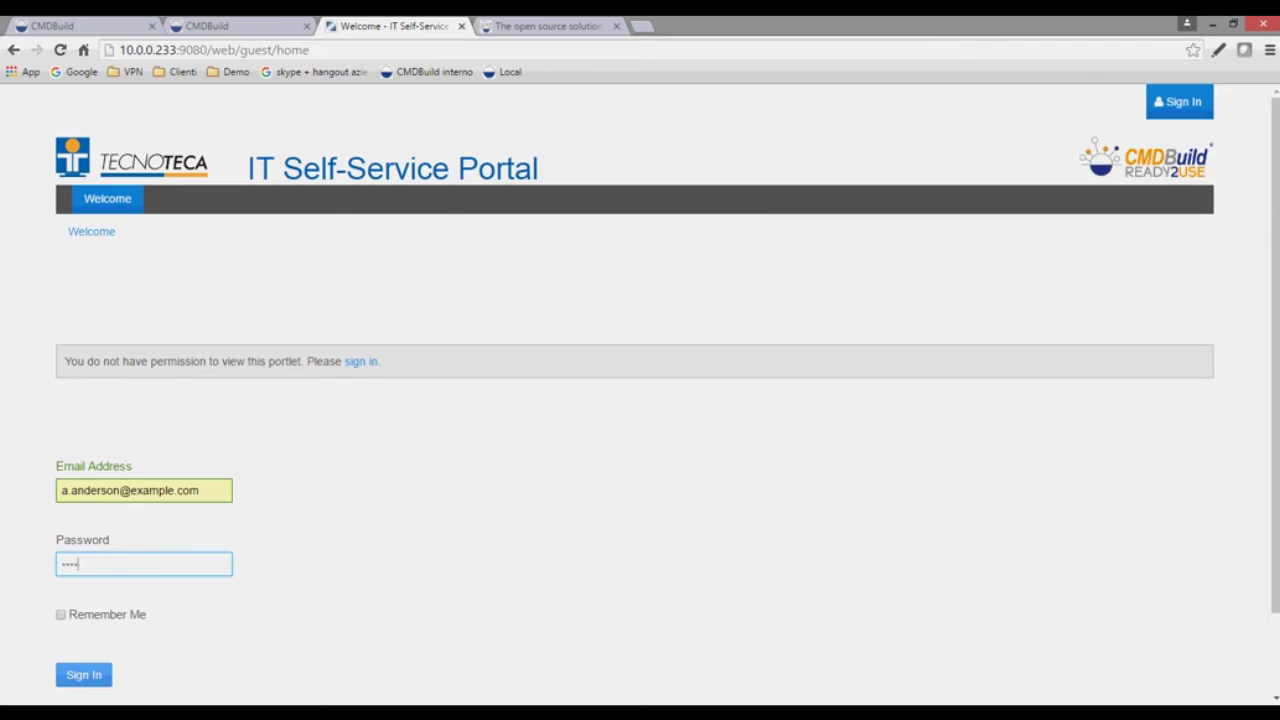
{"action": "type", "text": "••••••"}
{"action": "key", "text": "Return"}
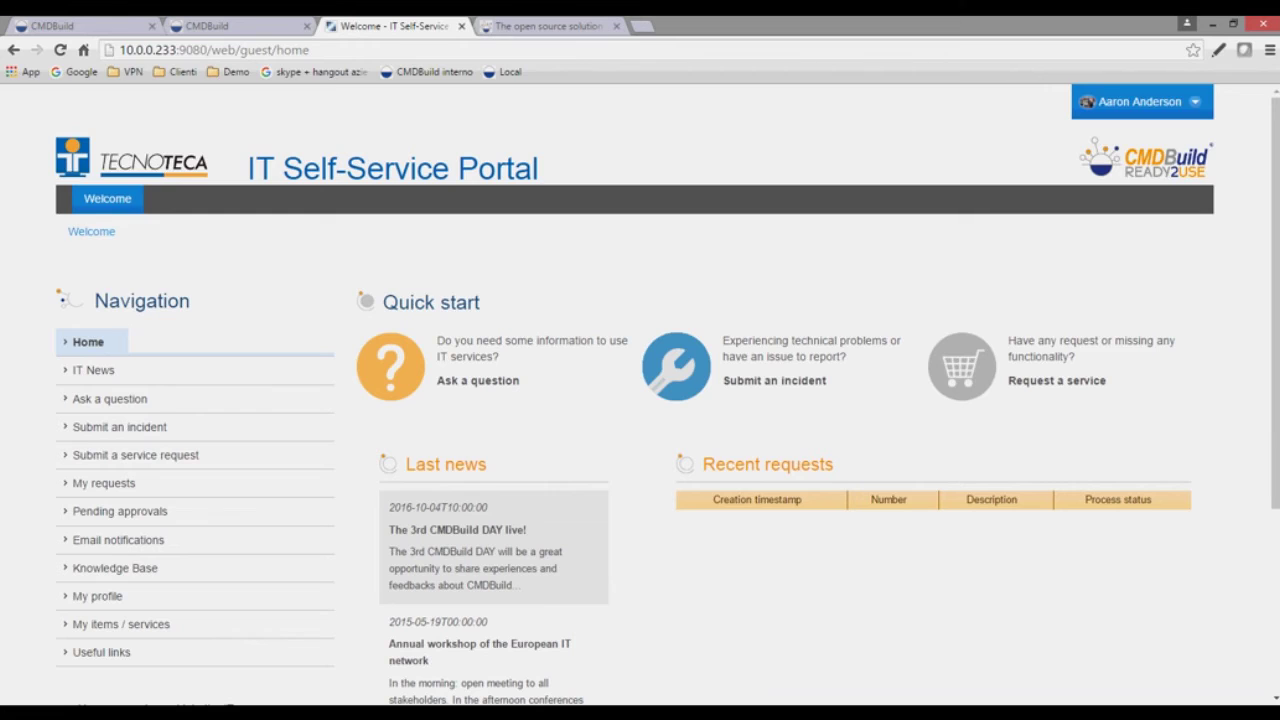
- Scroll the portal home page to review Navigation, Quick start, Last news and Recent requests
{"action": "scroll", "coordinate": [640, 400], "scroll_direction": "down", "scroll_amount": 1}
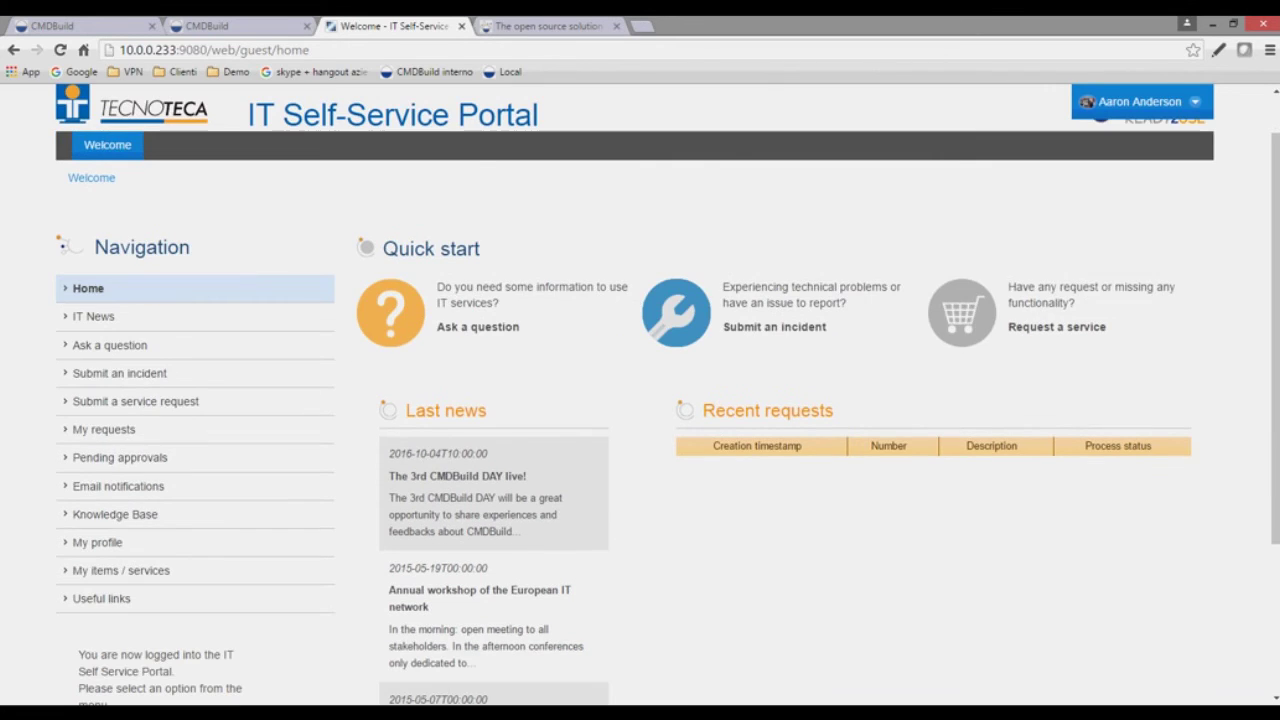
{"action": "scroll", "coordinate": [640, 400], "scroll_direction": "up", "scroll_amount": 1}
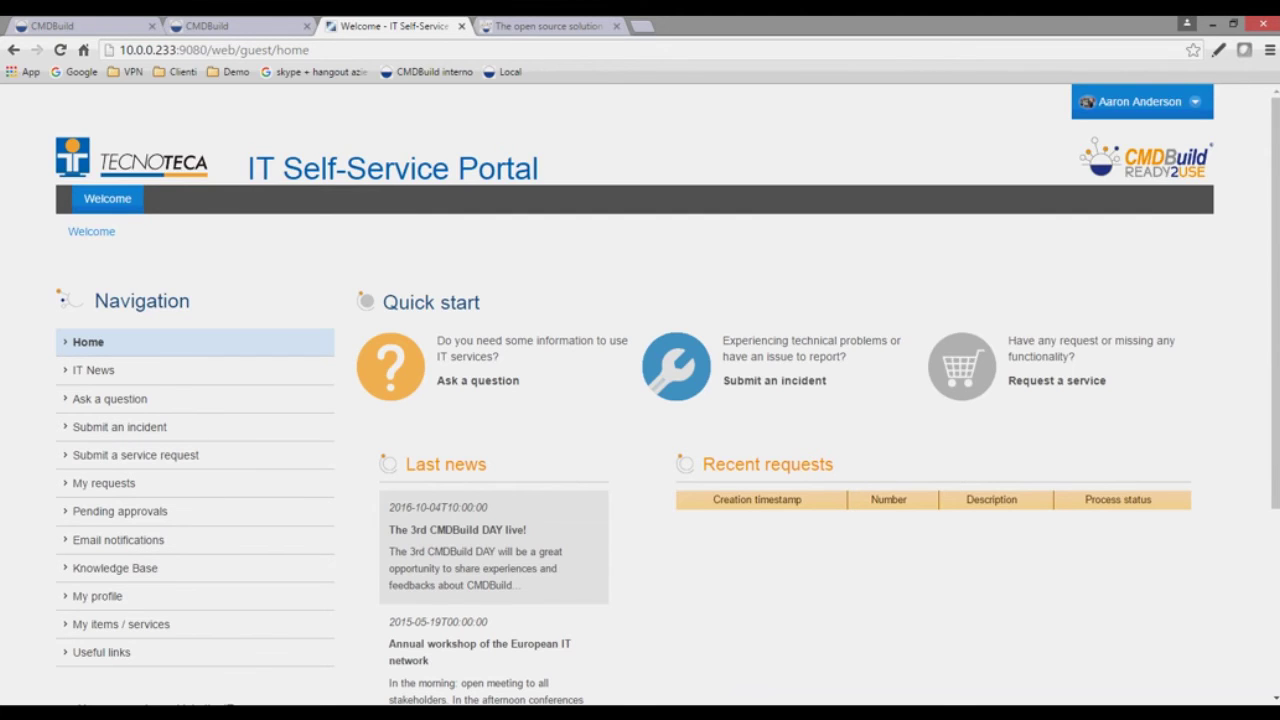
{"action": "scroll", "coordinate": [640, 400], "scroll_direction": "down", "scroll_amount": 1}
{"action": "scroll", "coordinate": [640, 400], "scroll_direction": "down", "scroll_amount": 3}
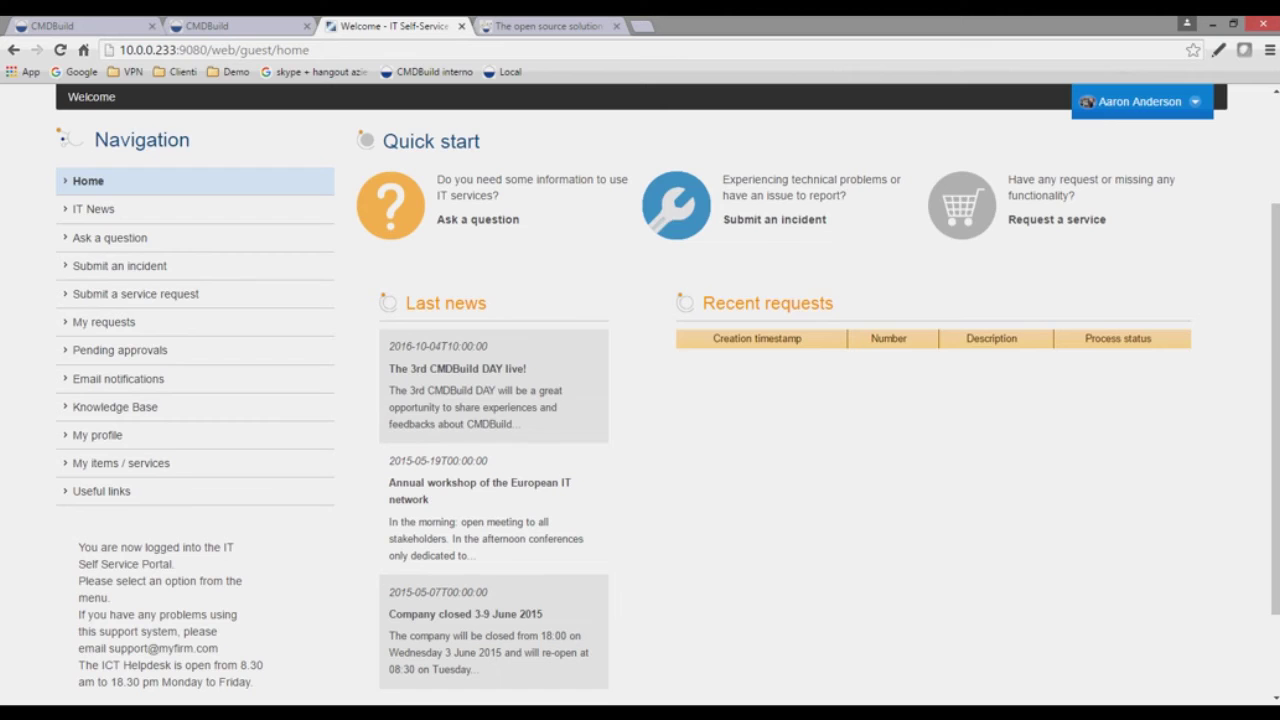
{"action": "scroll", "coordinate": [640, 400], "scroll_direction": "down", "scroll_amount": 2}
{"action": "scroll", "coordinate": [640, 400], "scroll_direction": "up", "scroll_amount": 2}
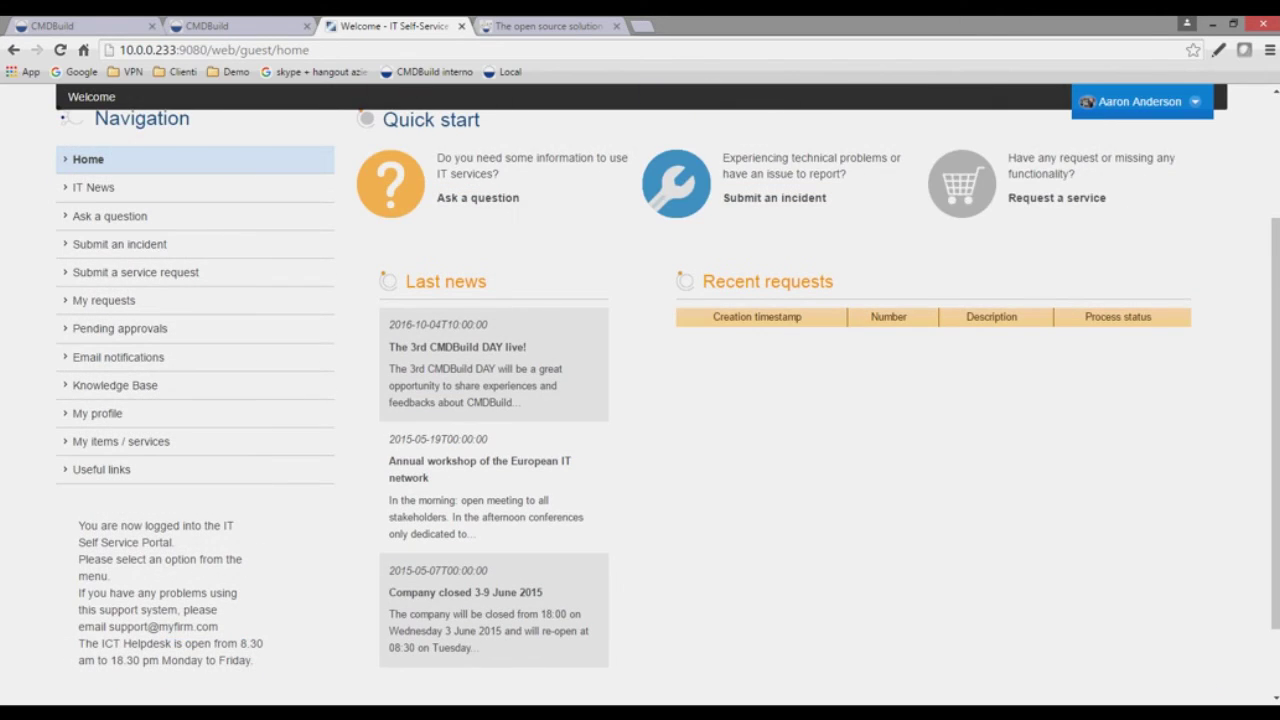
{"action": "scroll", "coordinate": [640, 400], "scroll_direction": "up", "scroll_amount": 3}
{"action": "scroll", "coordinate": [640, 400], "scroll_direction": "down", "scroll_amount": 2}
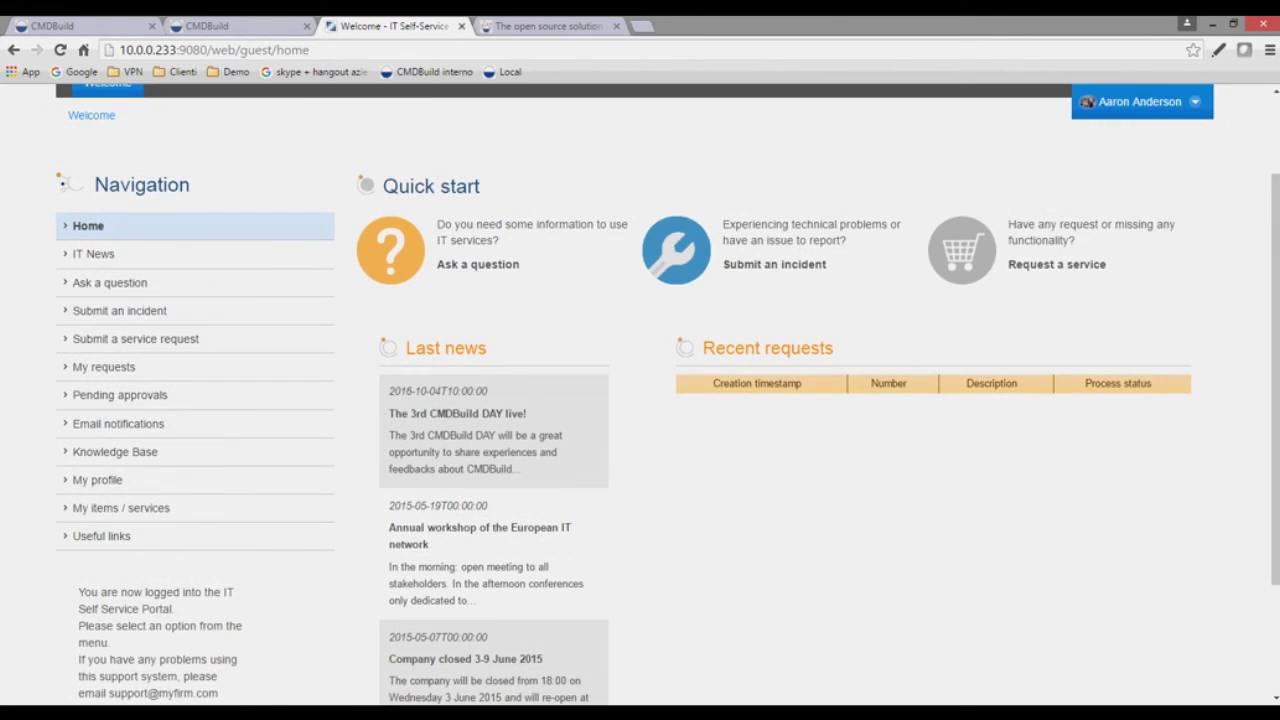
{"action": "scroll", "coordinate": [667, 395], "scroll_direction": "down", "scroll_amount": 2}
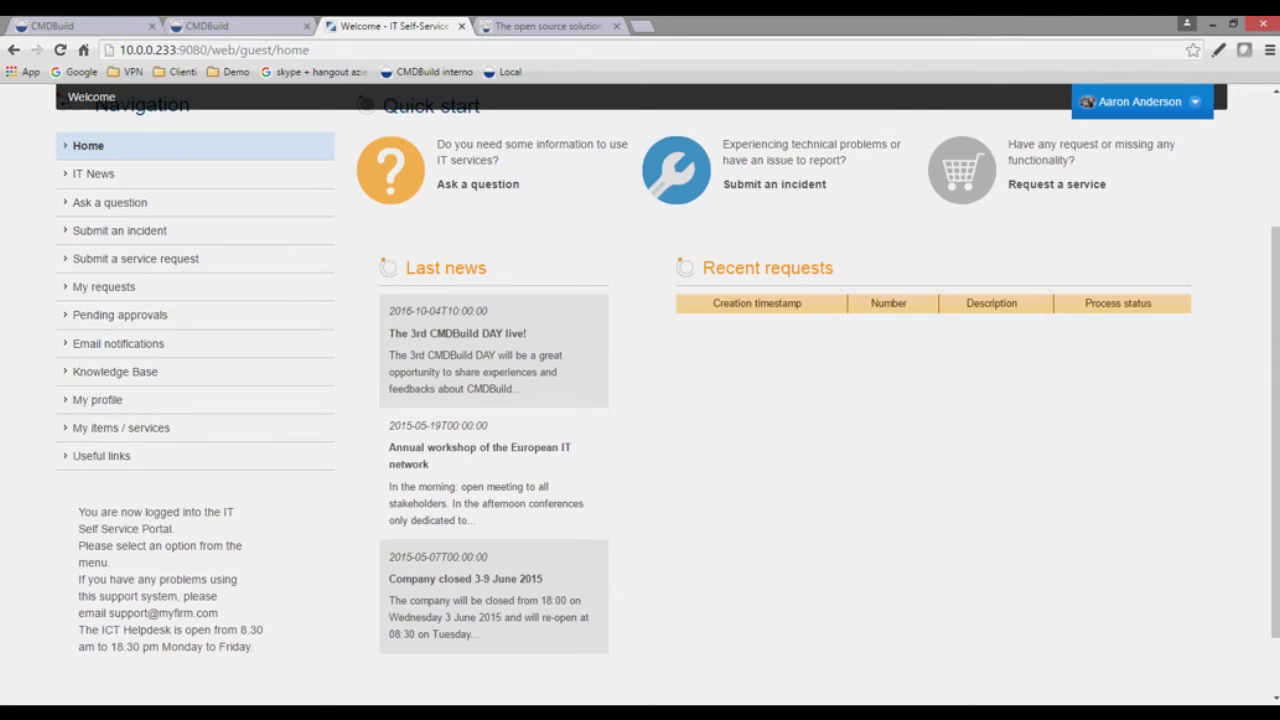
{"action": "scroll", "coordinate": [667, 395], "scroll_direction": "up", "scroll_amount": 1}
{"action": "scroll", "coordinate": [667, 395], "scroll_direction": "up", "scroll_amount": 2}
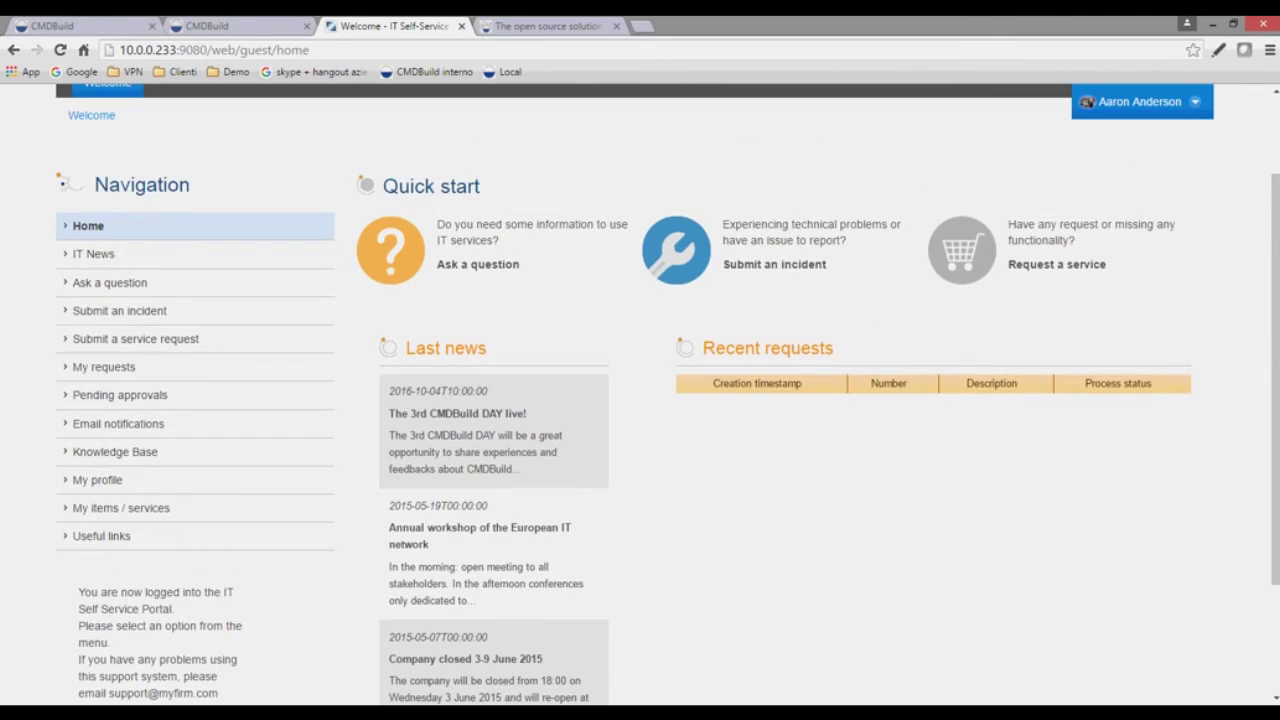
{"action": "scroll", "coordinate": [667, 395], "scroll_direction": "down", "scroll_amount": 2}
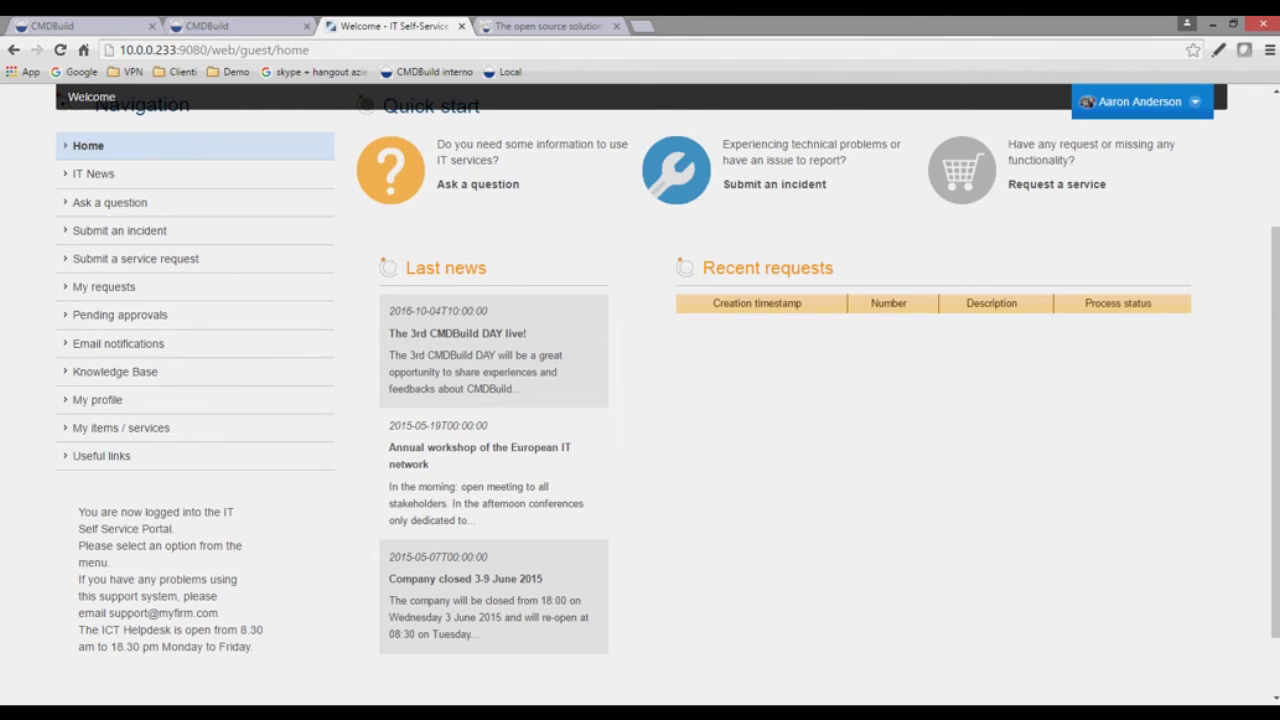
{"action": "scroll", "coordinate": [667, 394], "scroll_direction": "up", "scroll_amount": 2}
{"action": "scroll", "coordinate": [667, 394], "scroll_direction": "down", "scroll_amount": 3}
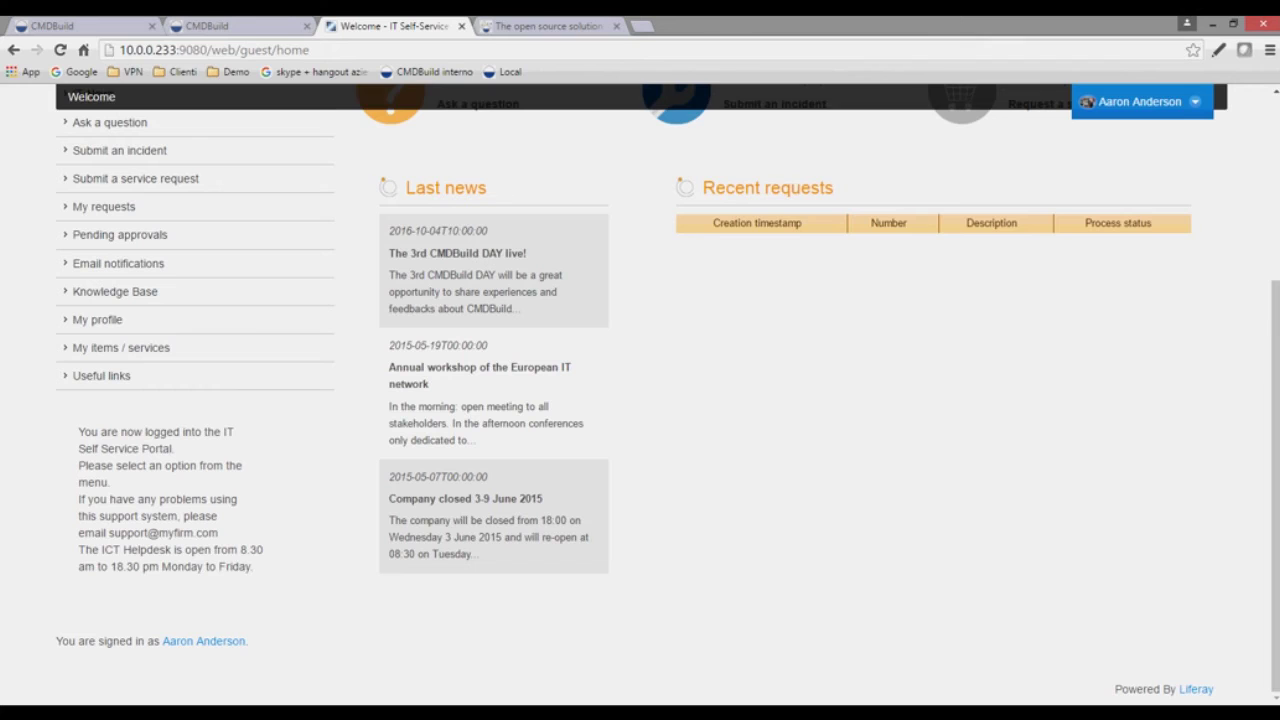
- Back in administration, collapse the Hardware and Standard branches of the Classes tree
{"action": "key", "text": "ctrl+shift+Tab"}
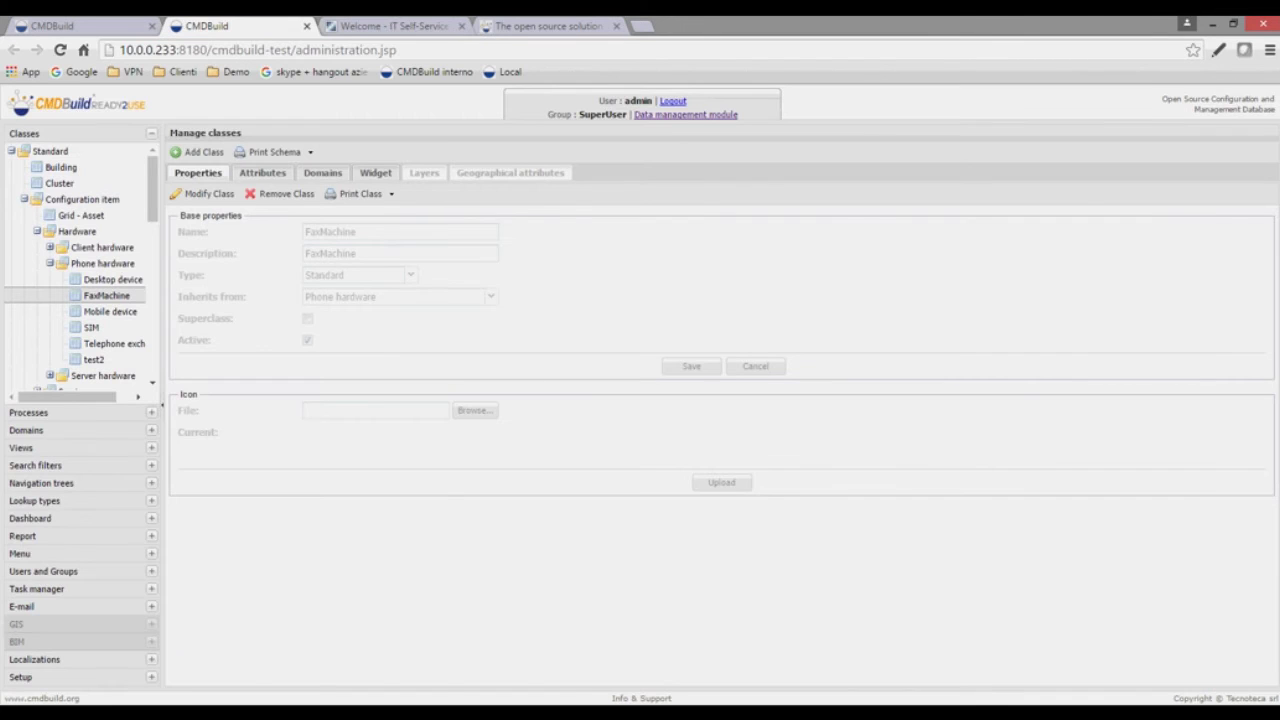
{"action": "left_click", "coordinate": [37, 231]}
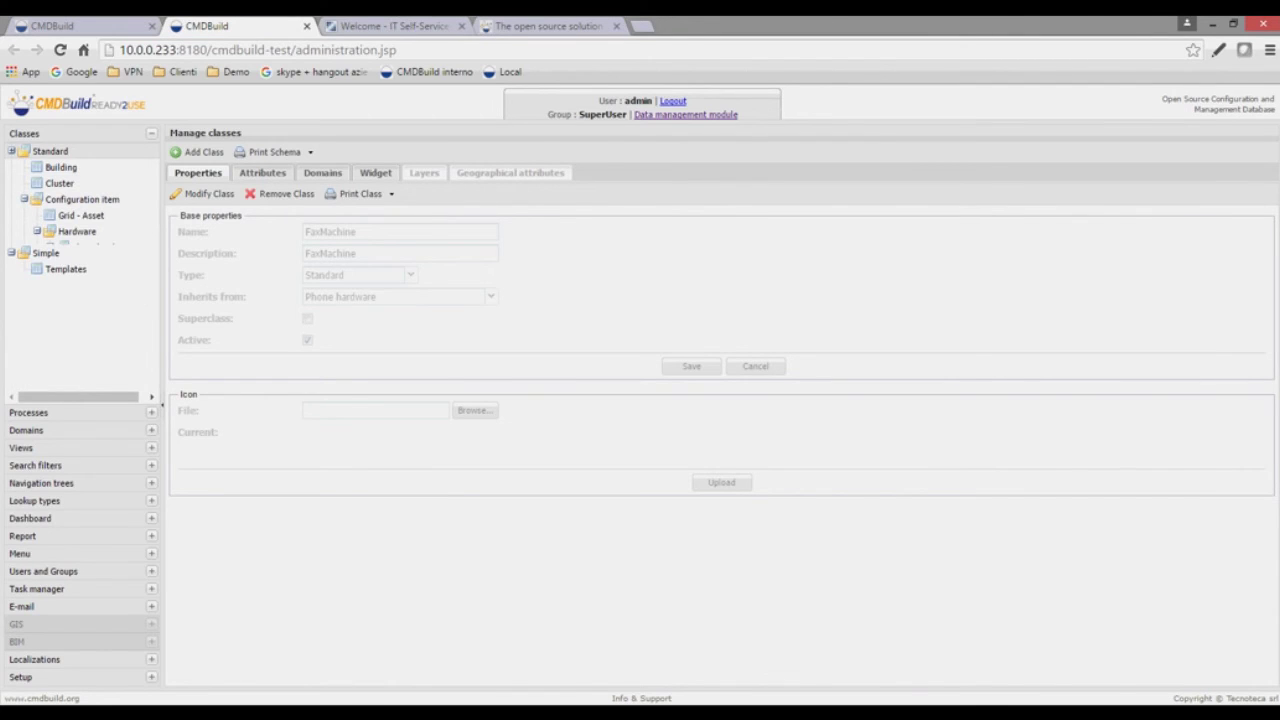
{"action": "left_click", "coordinate": [11, 151]}
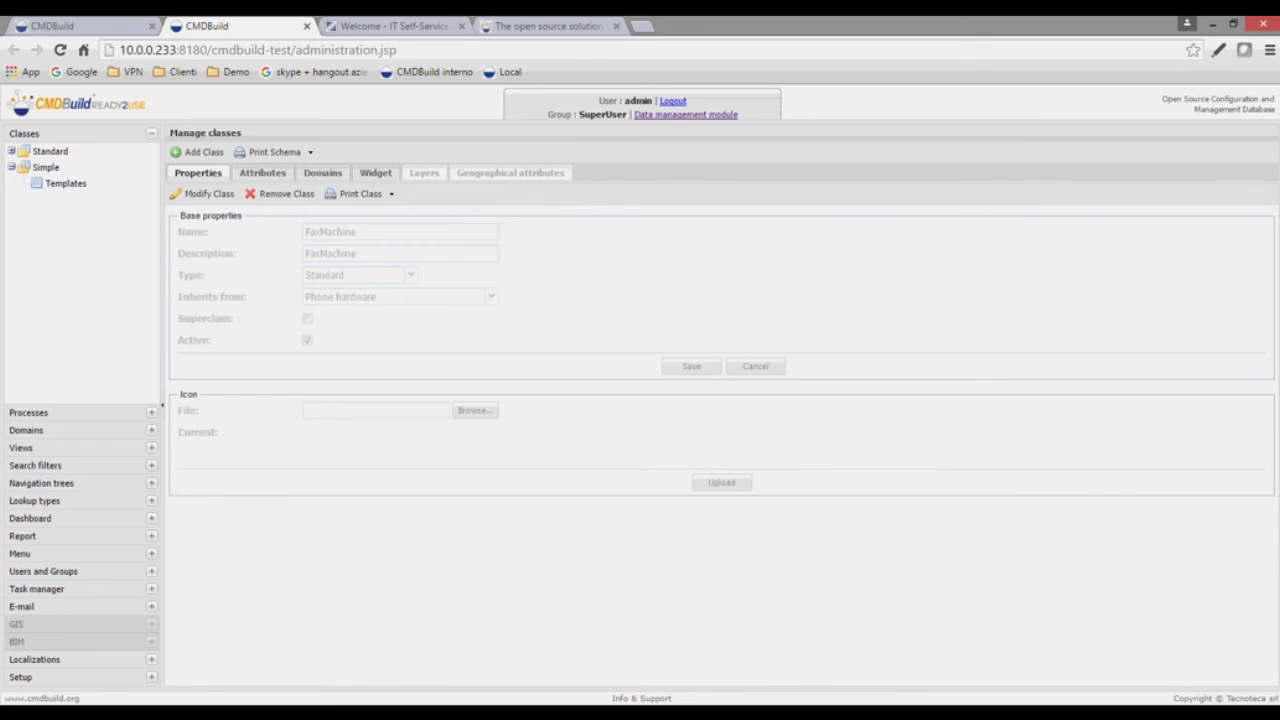
- Pass through the data management tab and return to the Self-Service Portal home page
{"action": "key", "text": "ctrl+Page_Up"}
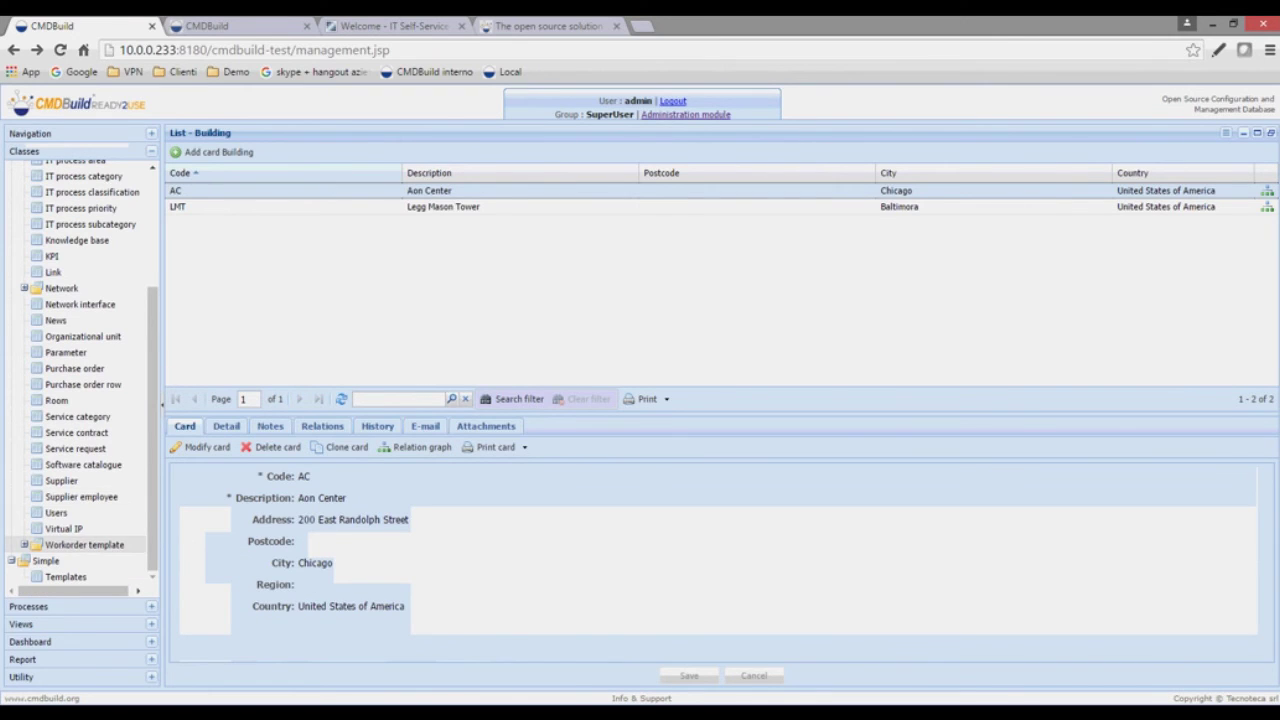
{"action": "scroll", "coordinate": [80, 370], "scroll_direction": "down", "scroll_amount": 3}
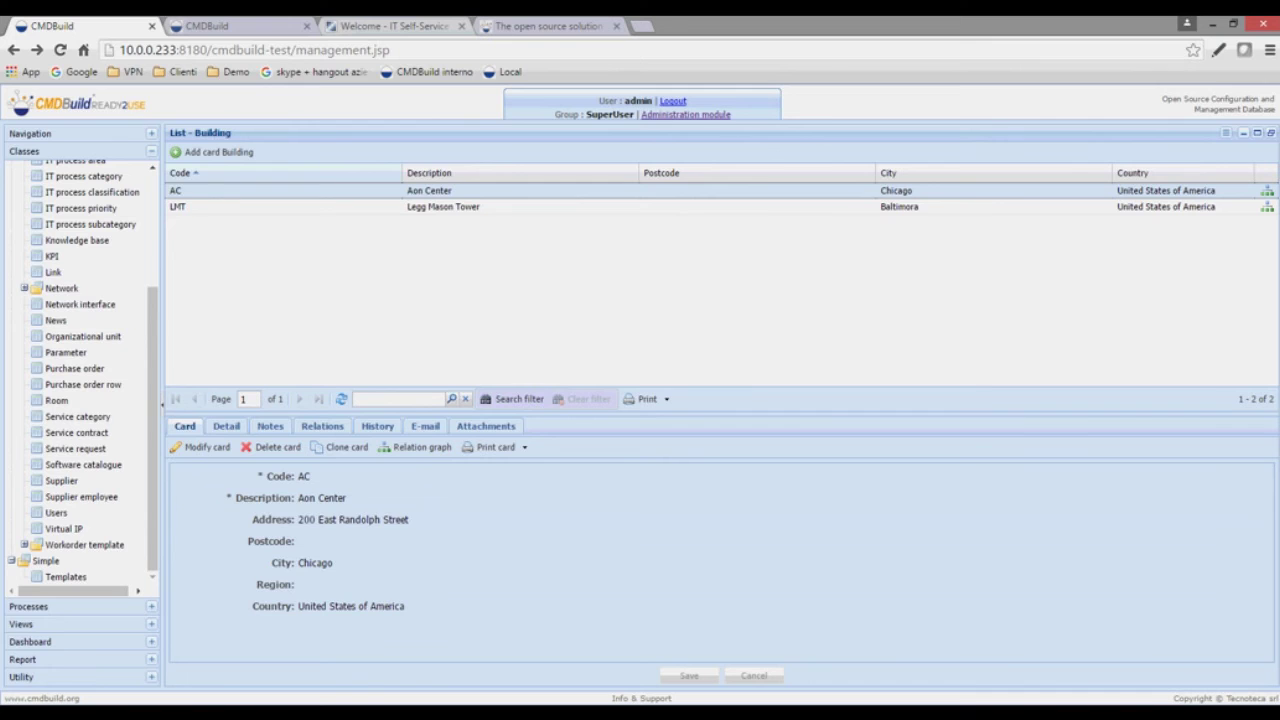
{"action": "key", "text": "ctrl+3"}
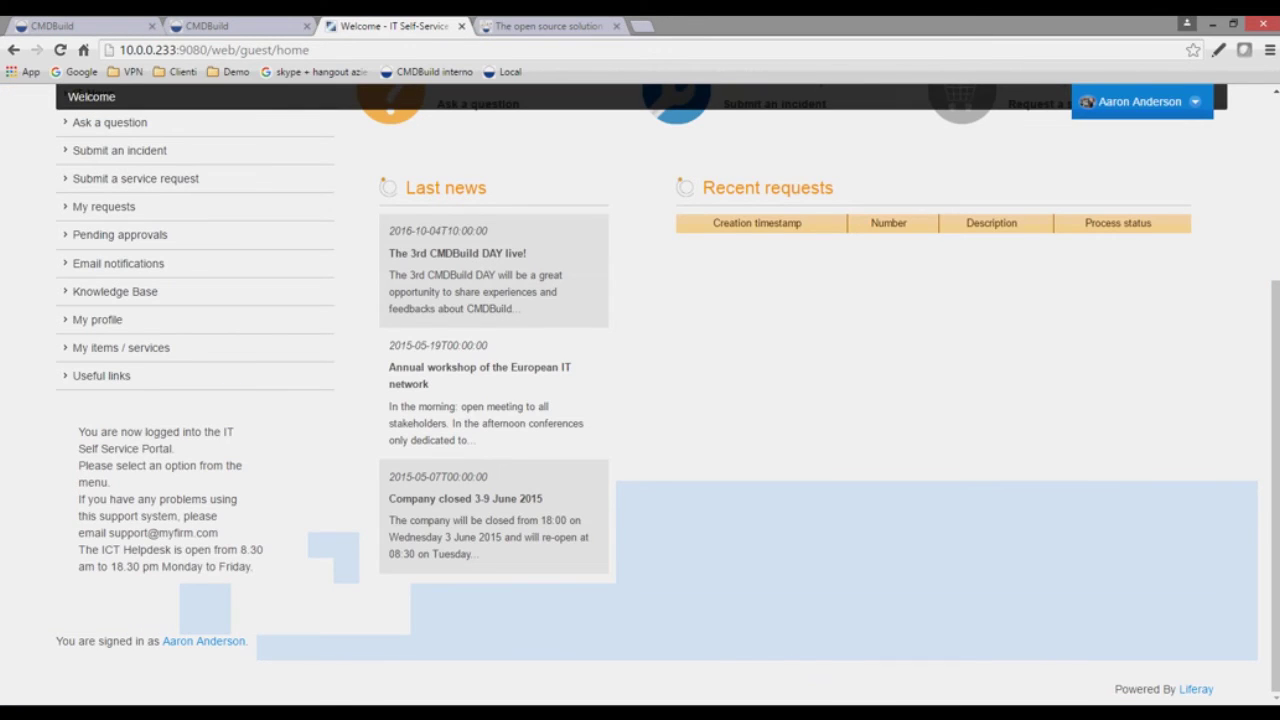
{"action": "scroll", "coordinate": [640, 400], "scroll_direction": "up", "scroll_amount": 3}
{"action": "scroll", "coordinate": [640, 400], "scroll_direction": "up", "scroll_amount": 1}
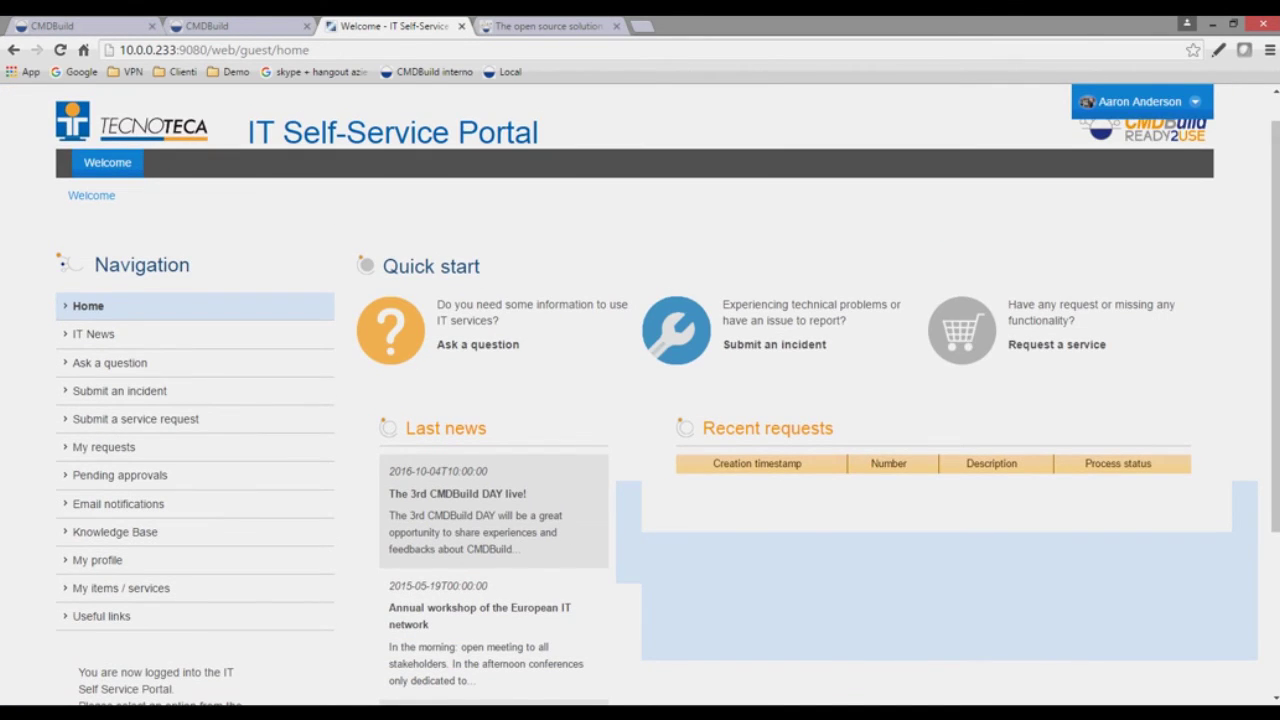
{"action": "scroll", "coordinate": [640, 400], "scroll_direction": "up", "scroll_amount": 1}
{"action": "scroll", "coordinate": [640, 400], "scroll_direction": "down", "scroll_amount": 1}
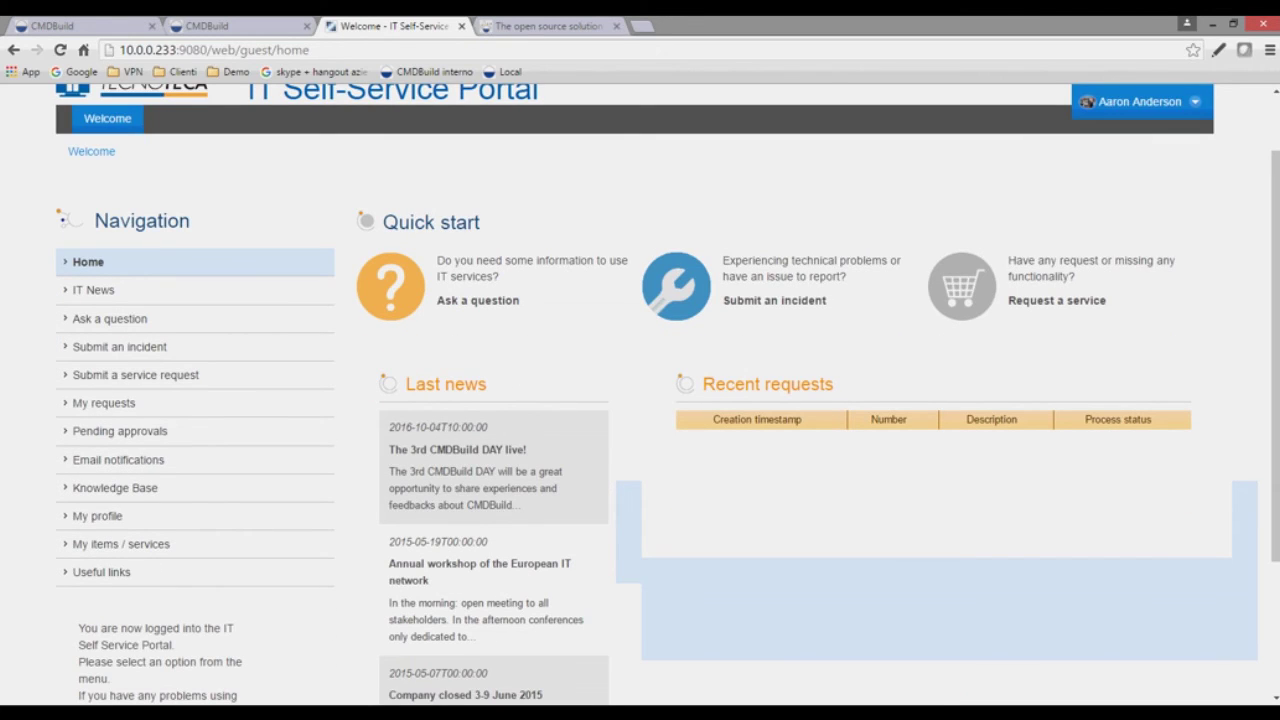
{"action": "scroll", "coordinate": [640, 400], "scroll_direction": "up", "scroll_amount": 1}
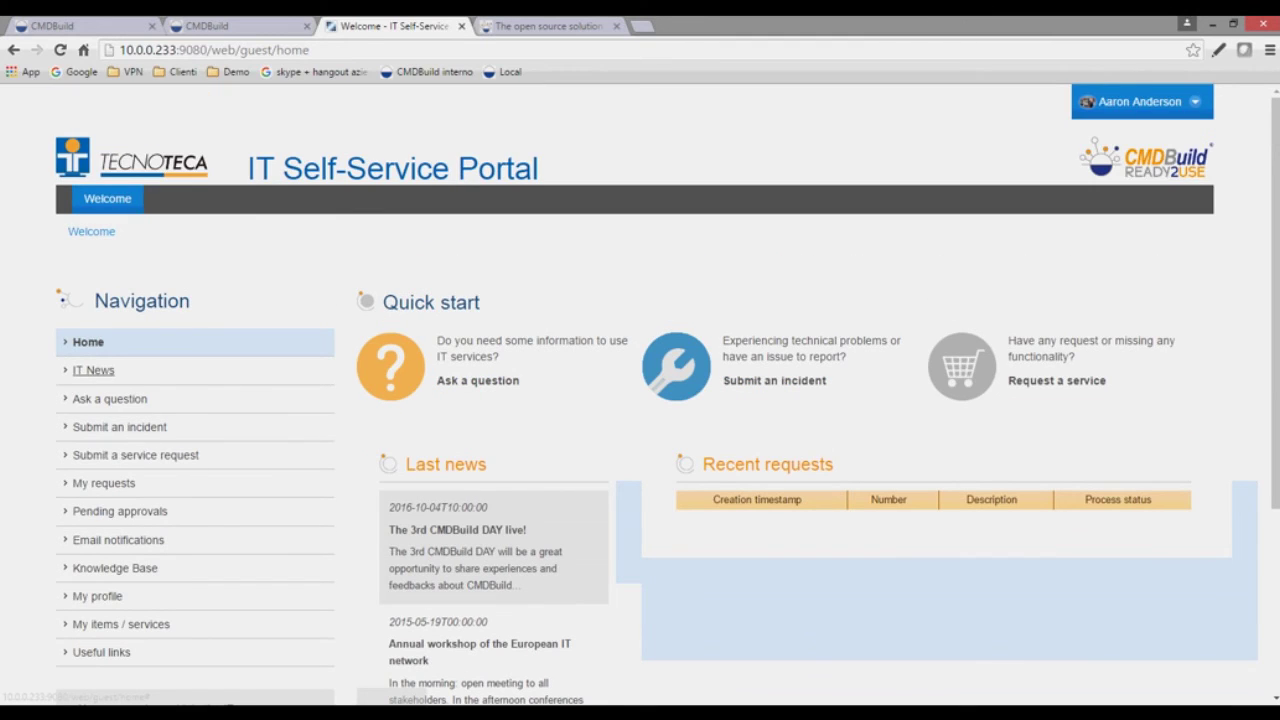
{"action": "left_click", "coordinate": [124, 428]}
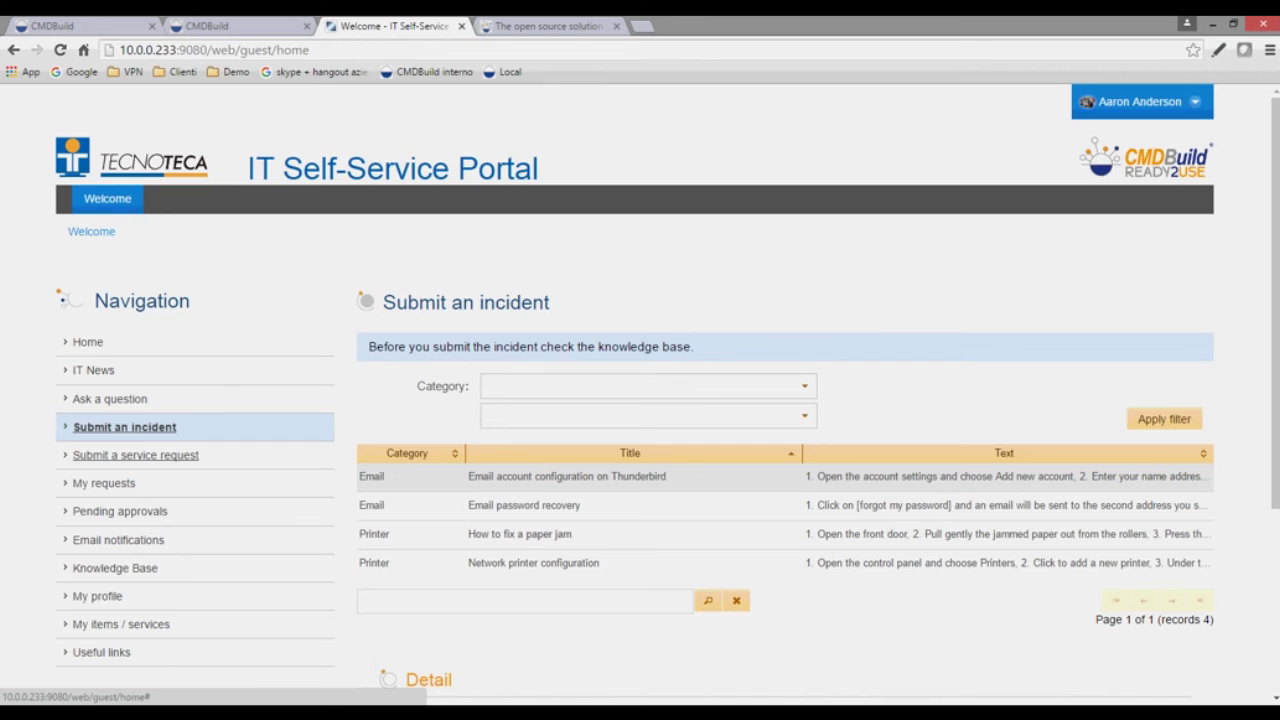
{"action": "scroll", "coordinate": [110, 399], "scroll_direction": "down", "scroll_amount": 1}
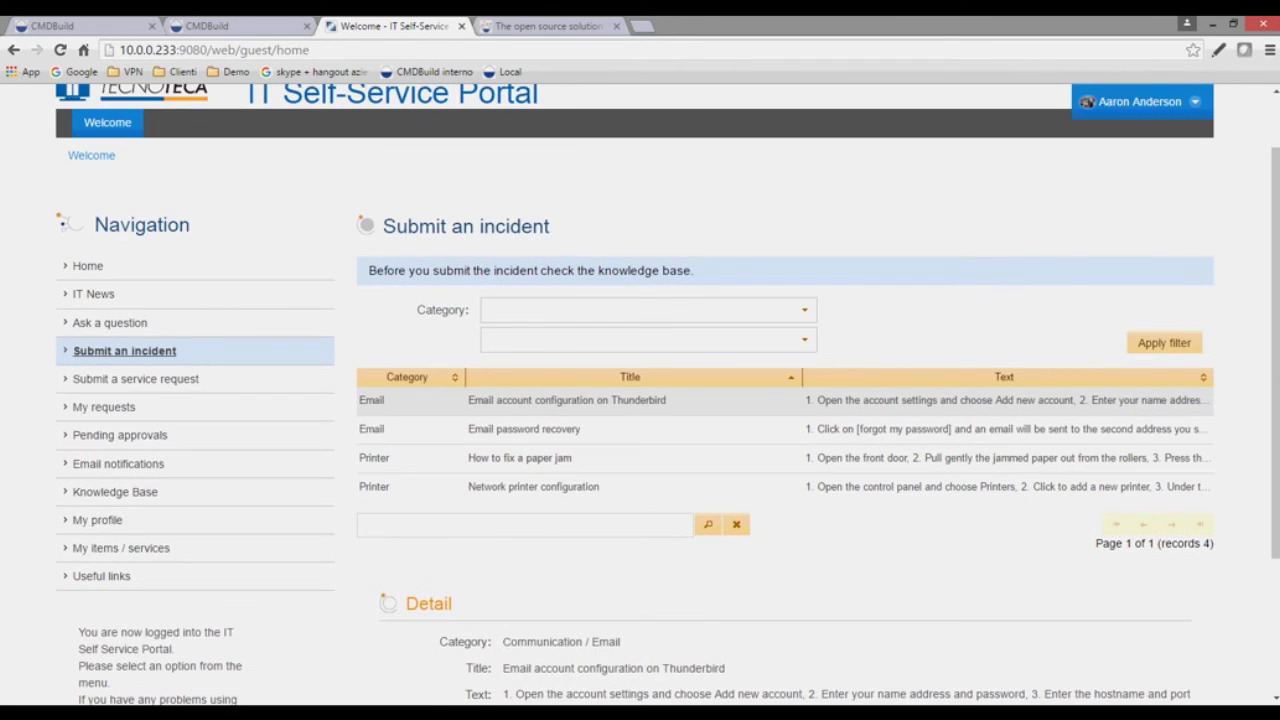
{"action": "scroll", "coordinate": [640, 394], "scroll_direction": "down", "scroll_amount": 1}
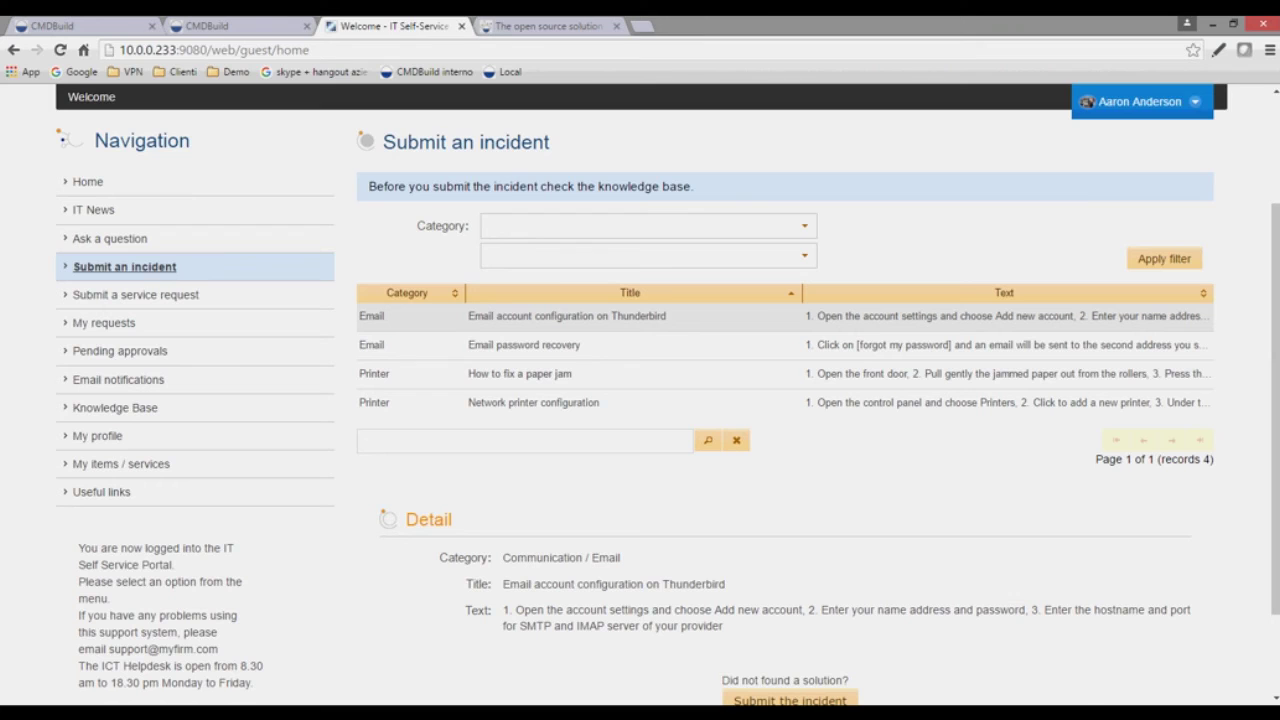
{"action": "scroll", "coordinate": [640, 400], "scroll_direction": "down", "scroll_amount": 2}
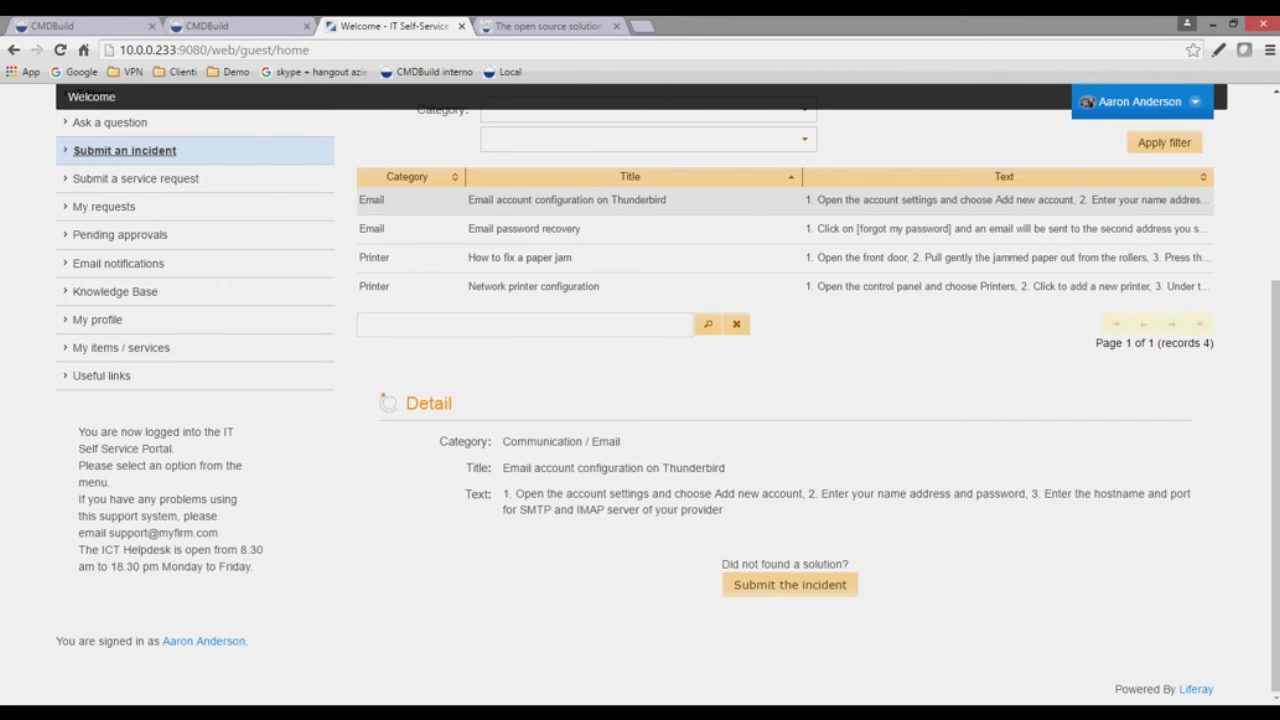
- Open an empty incident form, view the Area choices without picking one, and open the account menu
{"action": "left_click", "coordinate": [790, 584]}
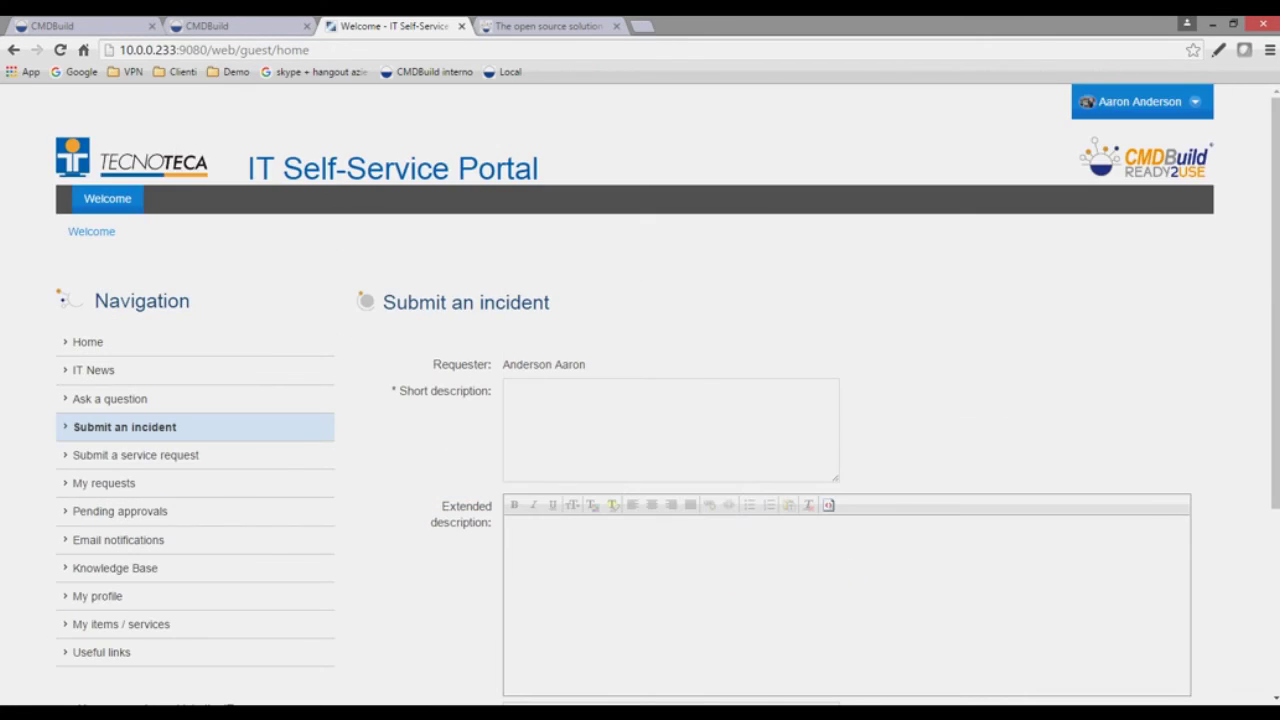
{"action": "left_click", "coordinate": [671, 430]}
{"action": "scroll", "coordinate": [671, 430], "scroll_direction": "down", "scroll_amount": 2}
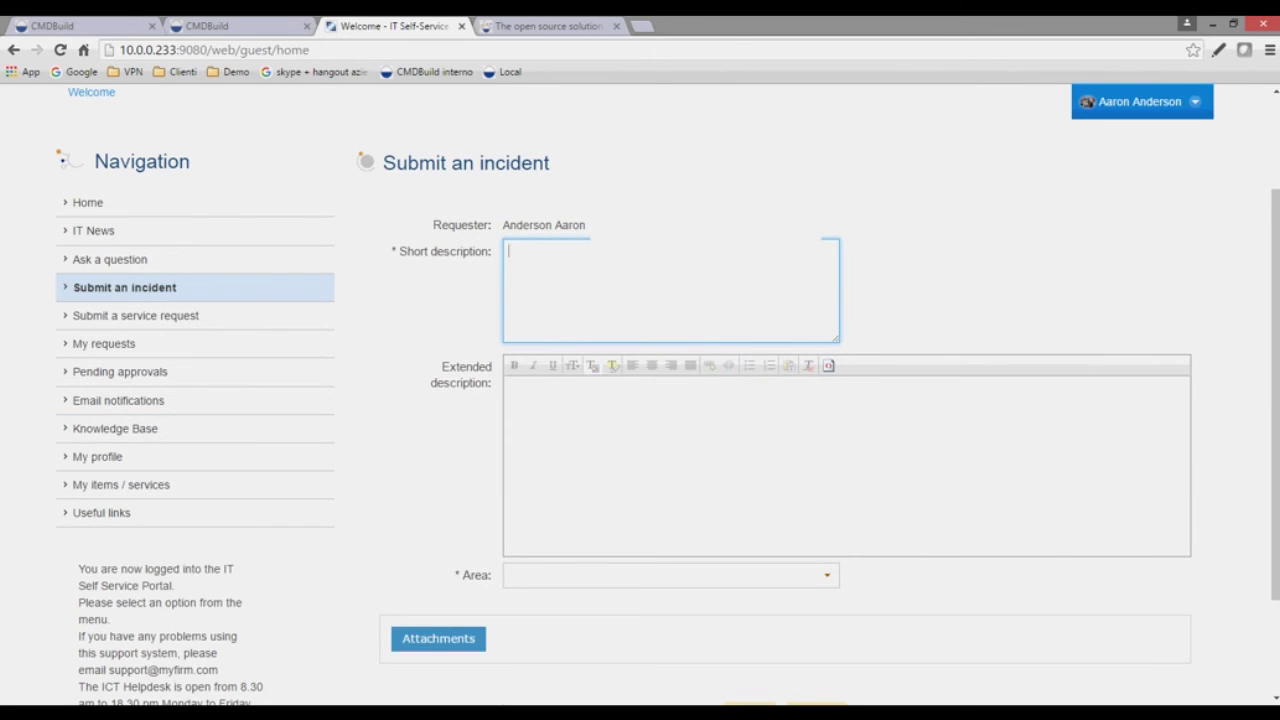
{"action": "left_click", "coordinate": [827, 575]}
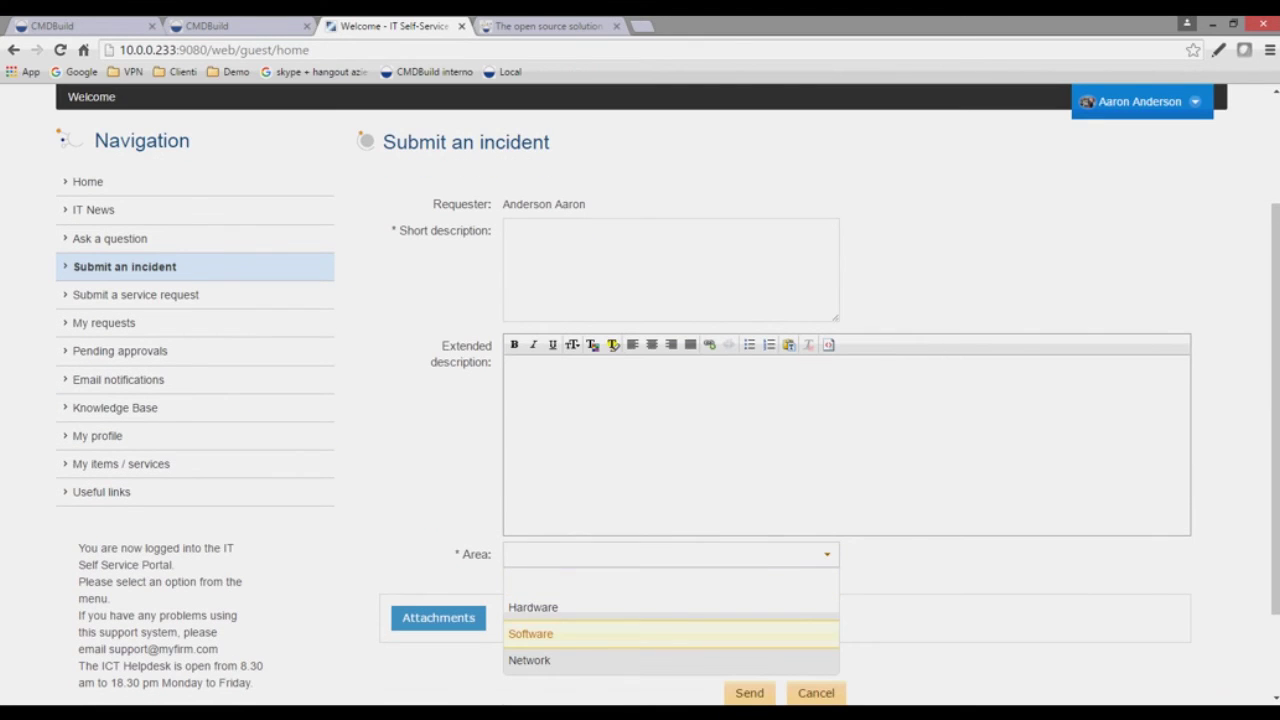
{"action": "key", "text": "Escape"}
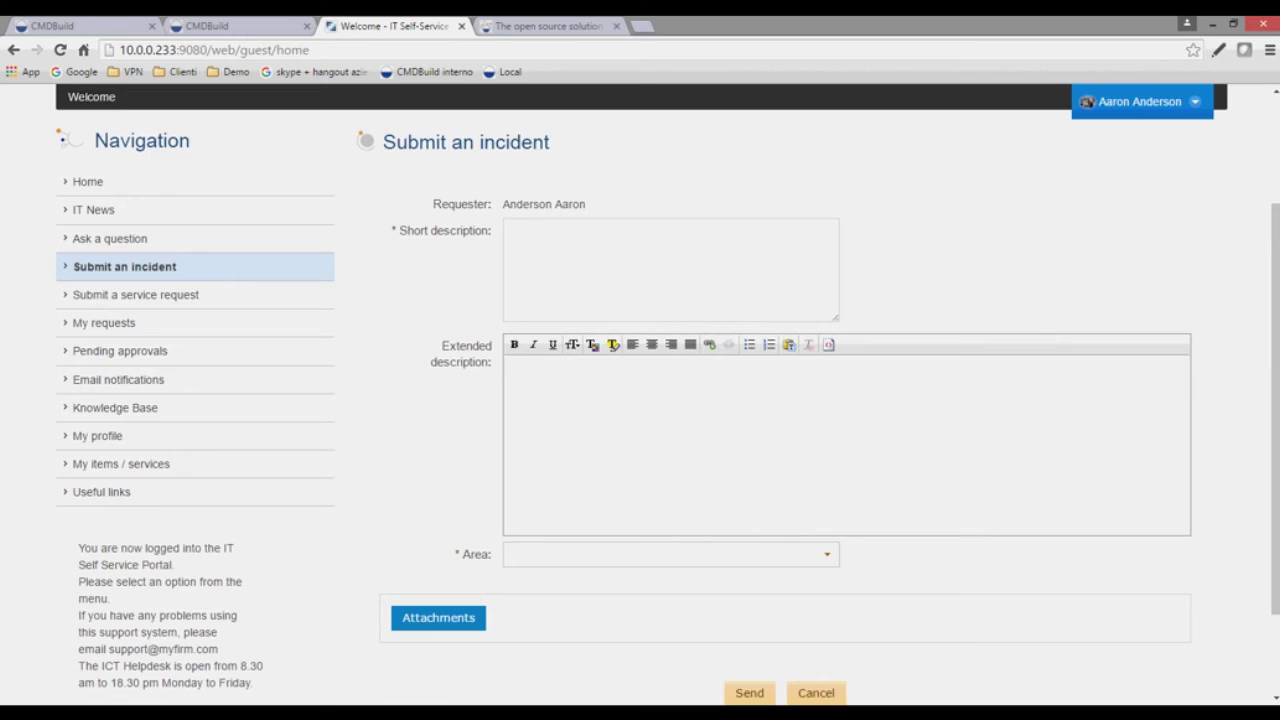
{"action": "scroll", "coordinate": [668, 413], "scroll_direction": "down", "scroll_amount": 1}
{"action": "scroll", "coordinate": [640, 400], "scroll_direction": "down", "scroll_amount": 1}
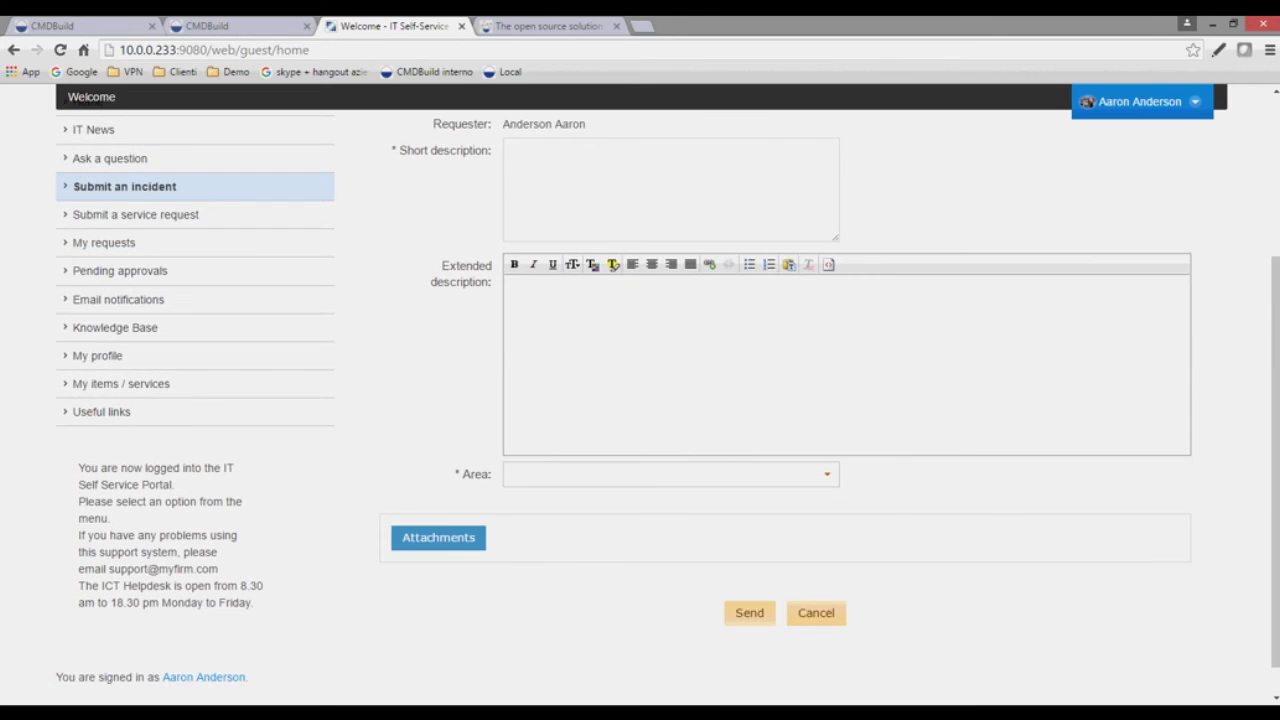
{"action": "scroll", "coordinate": [640, 400], "scroll_direction": "up", "scroll_amount": 3}
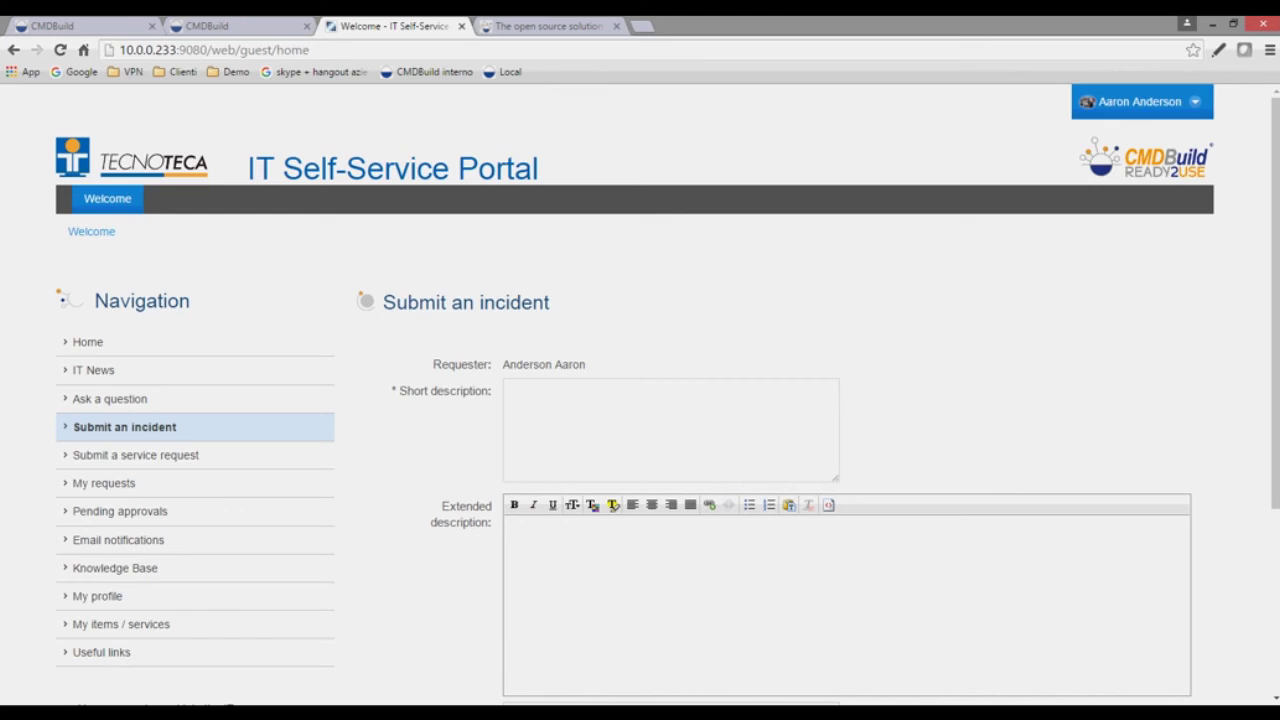
{"action": "scroll", "coordinate": [640, 400], "scroll_direction": "down", "scroll_amount": 1}
{"action": "scroll", "coordinate": [640, 400], "scroll_direction": "down", "scroll_amount": 1}
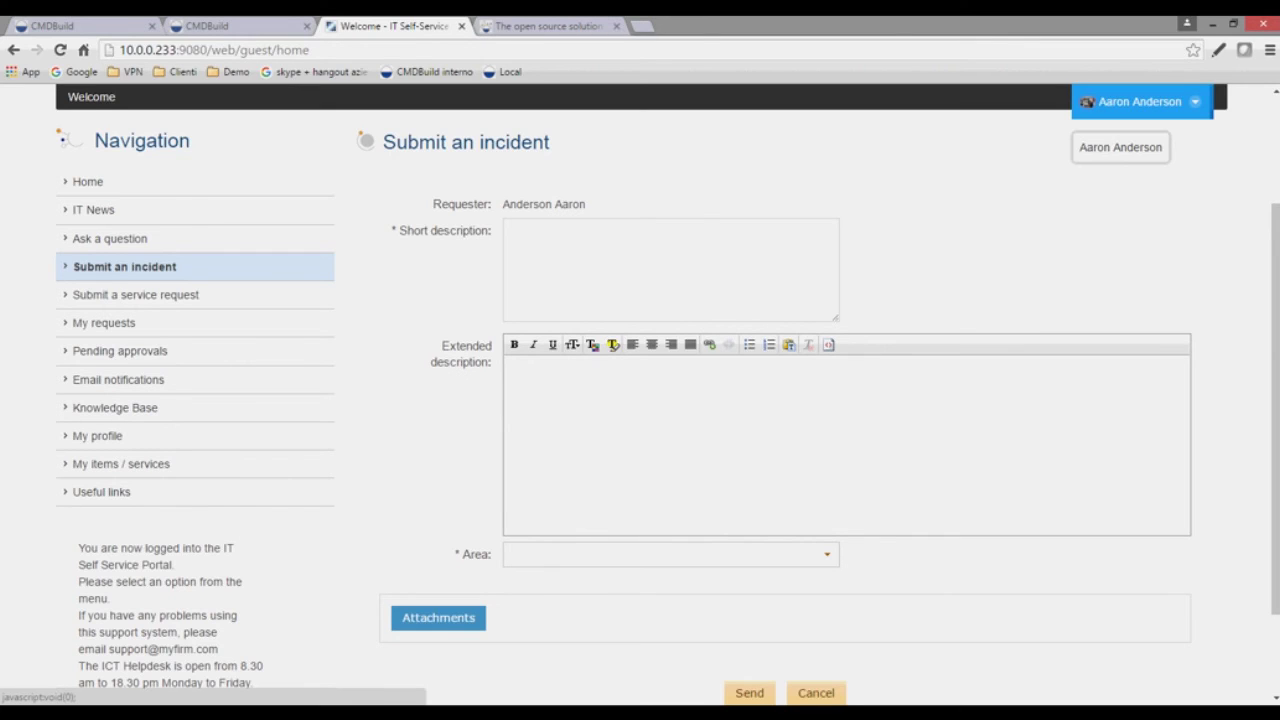
{"action": "left_click", "coordinate": [1140, 101]}
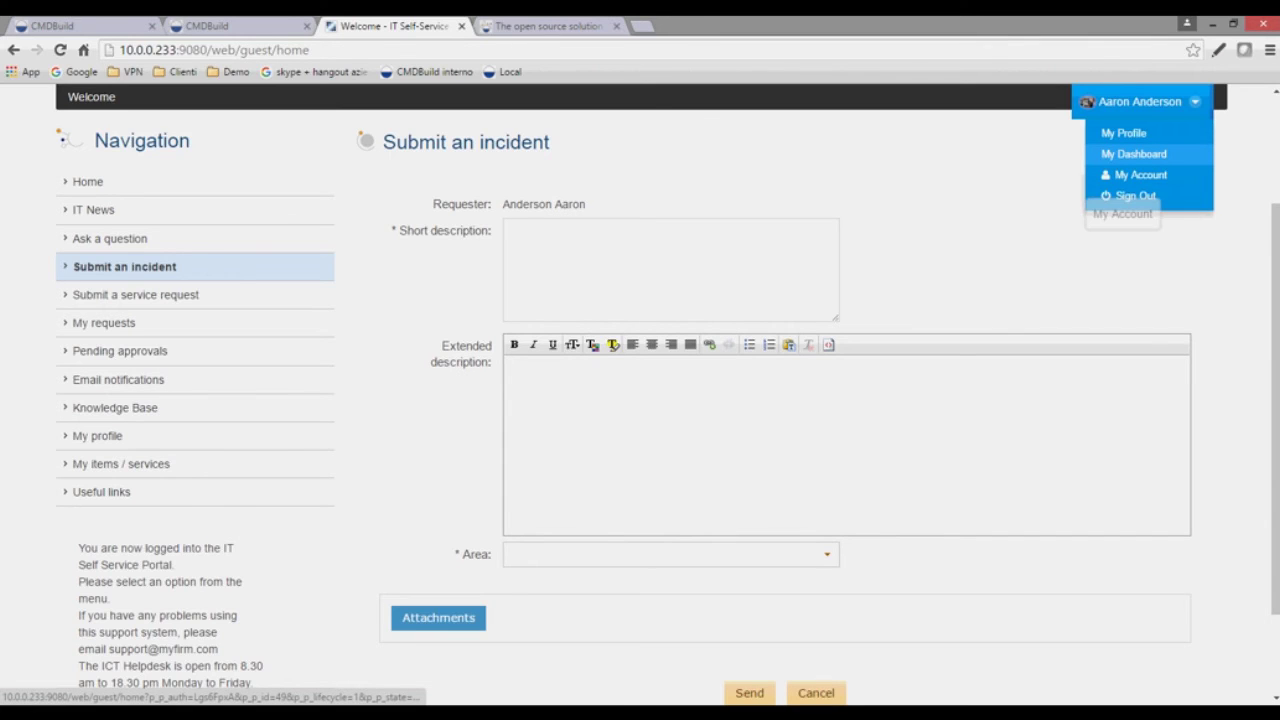
{"action": "left_click", "coordinate": [1135, 175]}
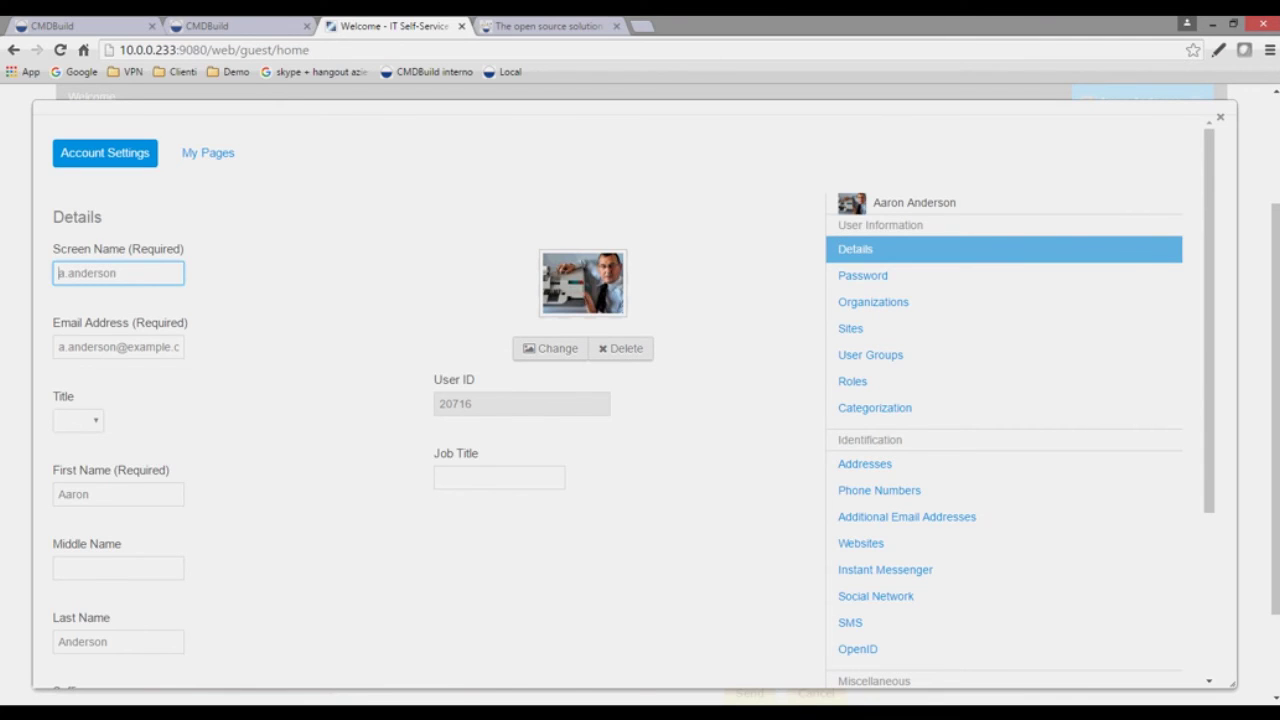
{"action": "scroll", "coordinate": [640, 400], "scroll_direction": "down", "scroll_amount": 2}
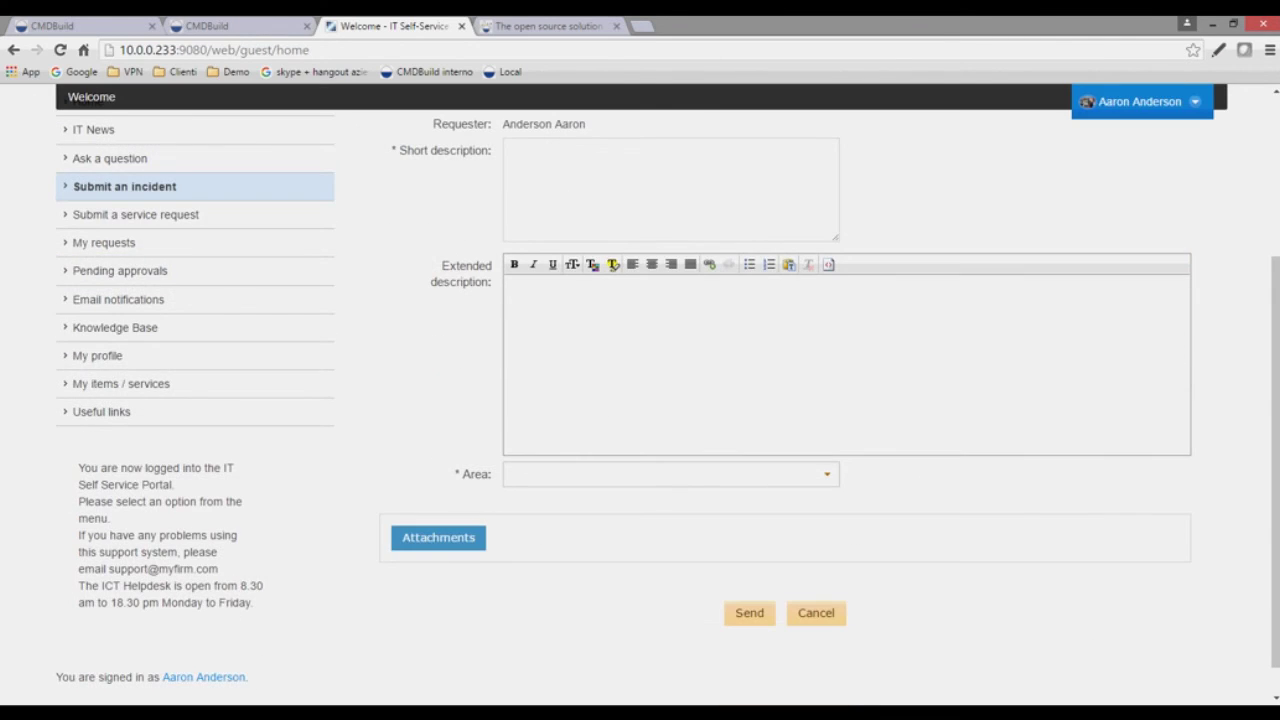
{"action": "scroll", "coordinate": [640, 400], "scroll_direction": "down", "scroll_amount": 1}
{"action": "scroll", "coordinate": [640, 400], "scroll_direction": "up", "scroll_amount": 5}
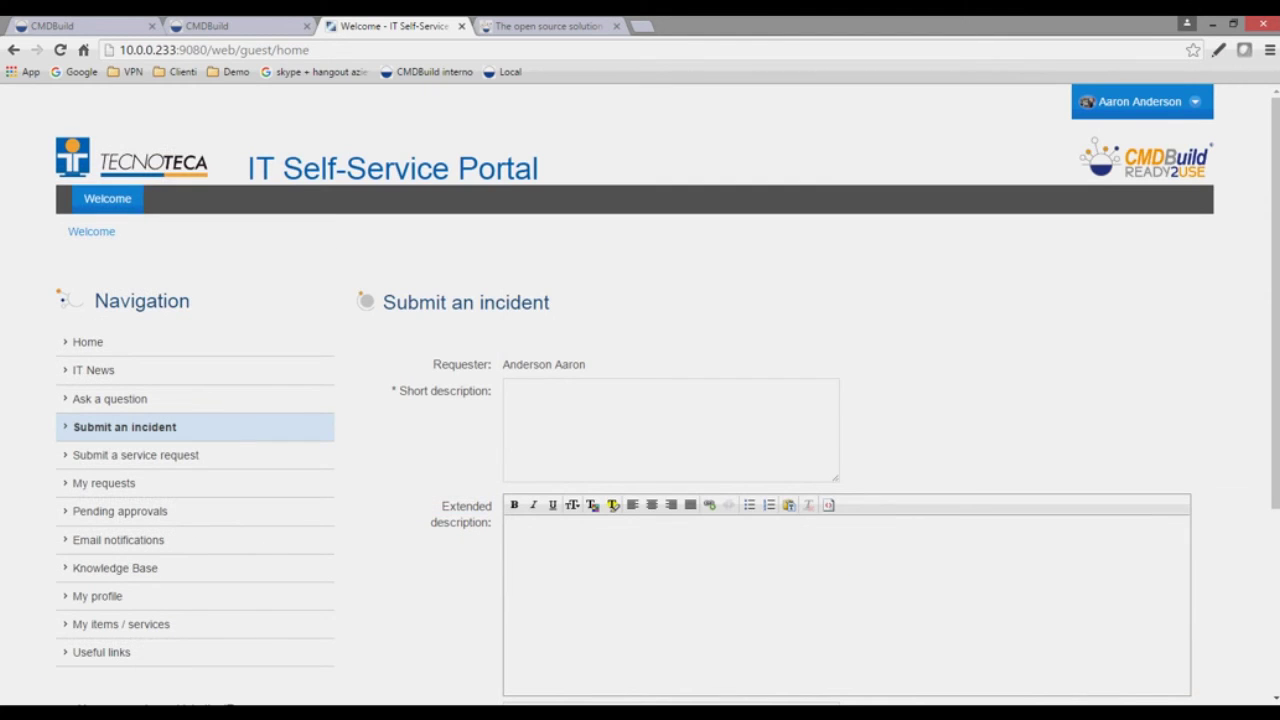
{"action": "scroll", "coordinate": [640, 400], "scroll_direction": "down", "scroll_amount": 1}
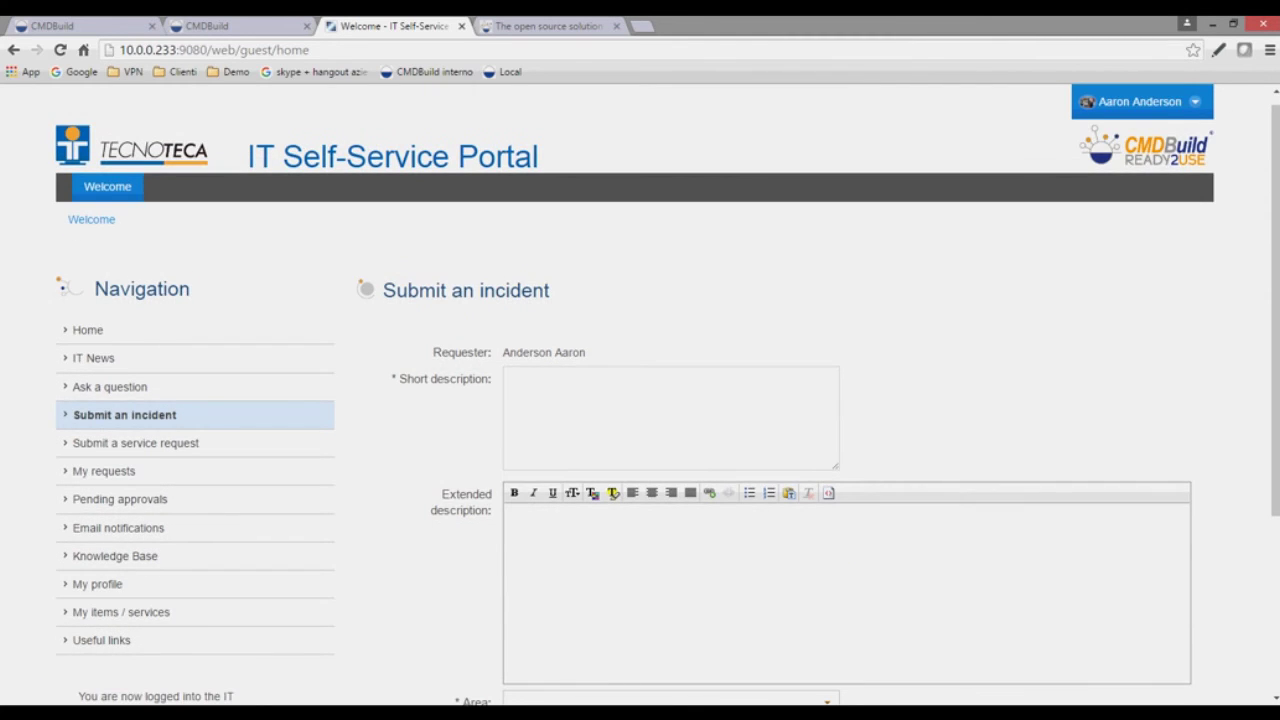
{"action": "scroll", "coordinate": [640, 400], "scroll_direction": "down", "scroll_amount": 3}
{"action": "key", "text": "ctrl+shift+Tab"}
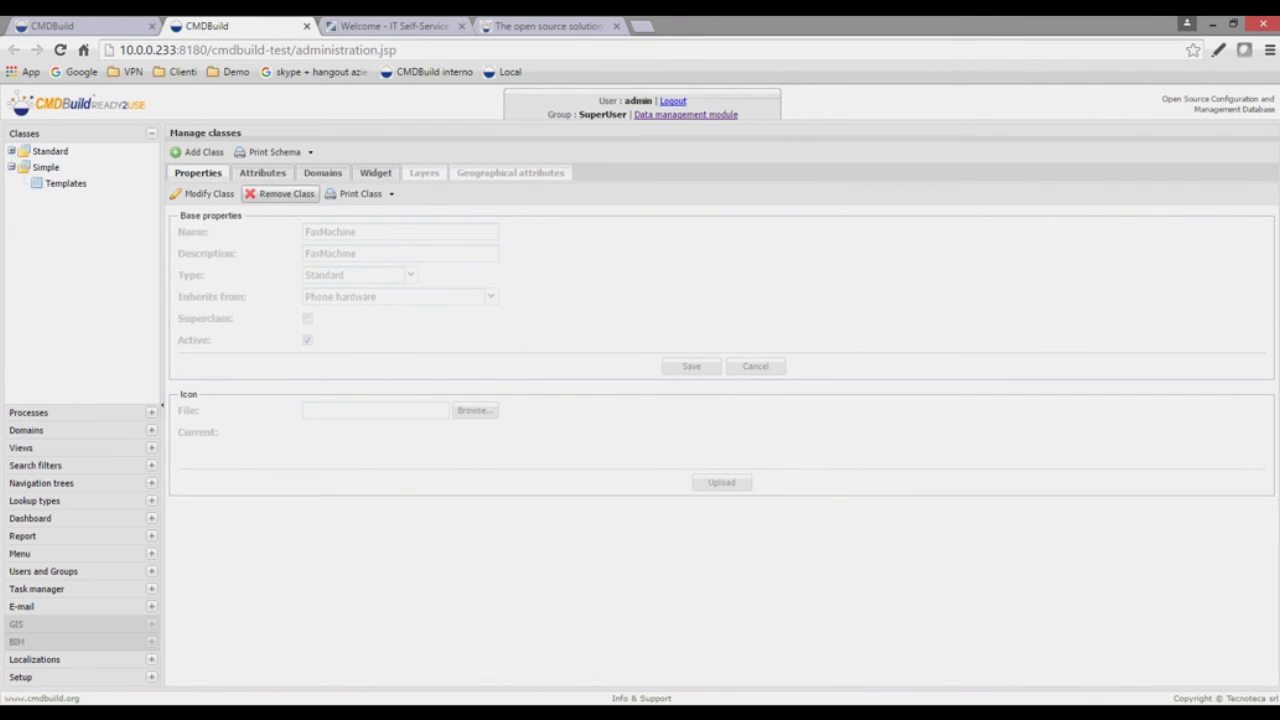
{"action": "key", "text": "ctrl+Tab"}
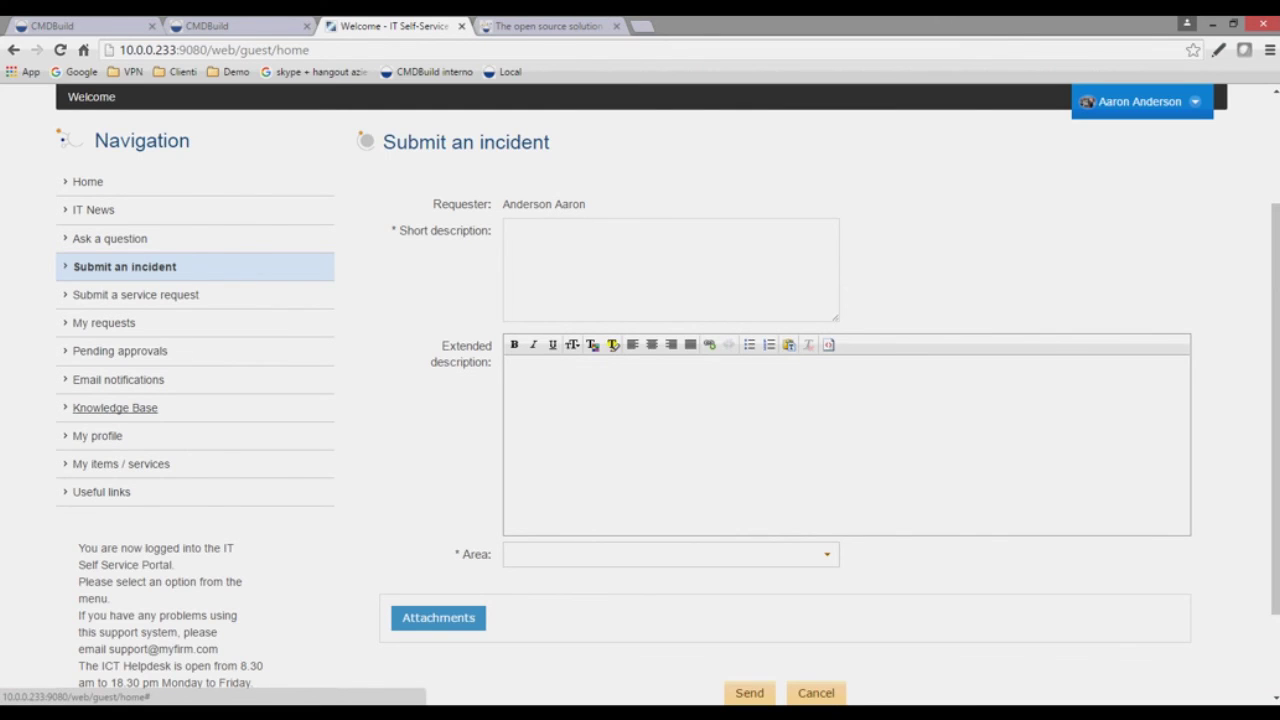
- Browse the Knowledge Base page of the portal
{"action": "left_click", "coordinate": [115, 407]}
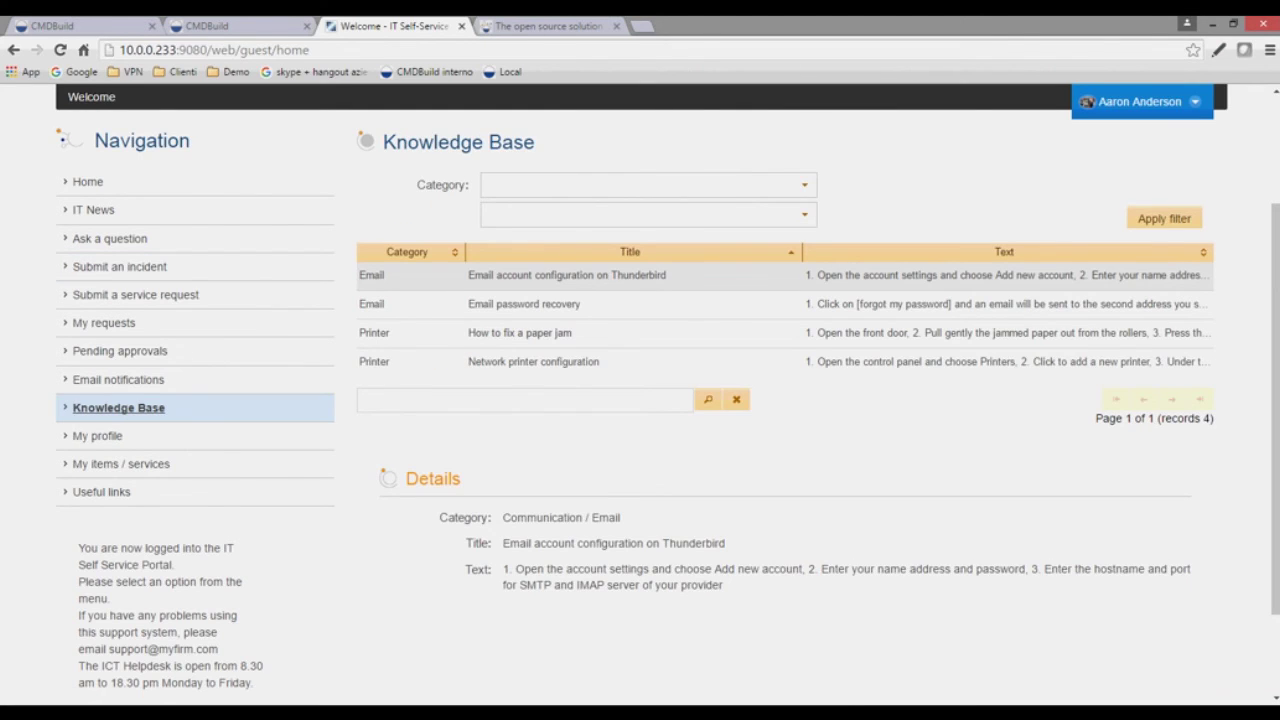
{"action": "scroll", "coordinate": [640, 400], "scroll_direction": "down", "scroll_amount": 1}
{"action": "scroll", "coordinate": [640, 400], "scroll_direction": "up", "scroll_amount": 2}
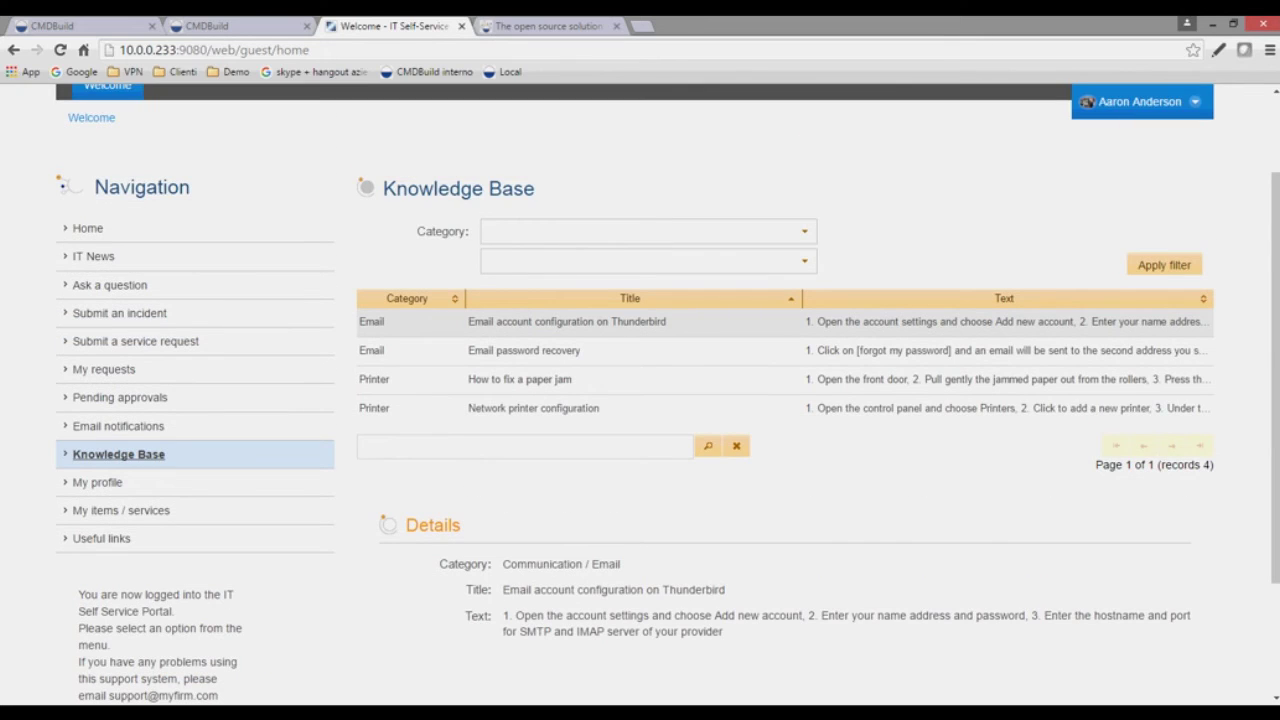
{"action": "scroll", "coordinate": [640, 400], "scroll_direction": "up", "scroll_amount": 1}
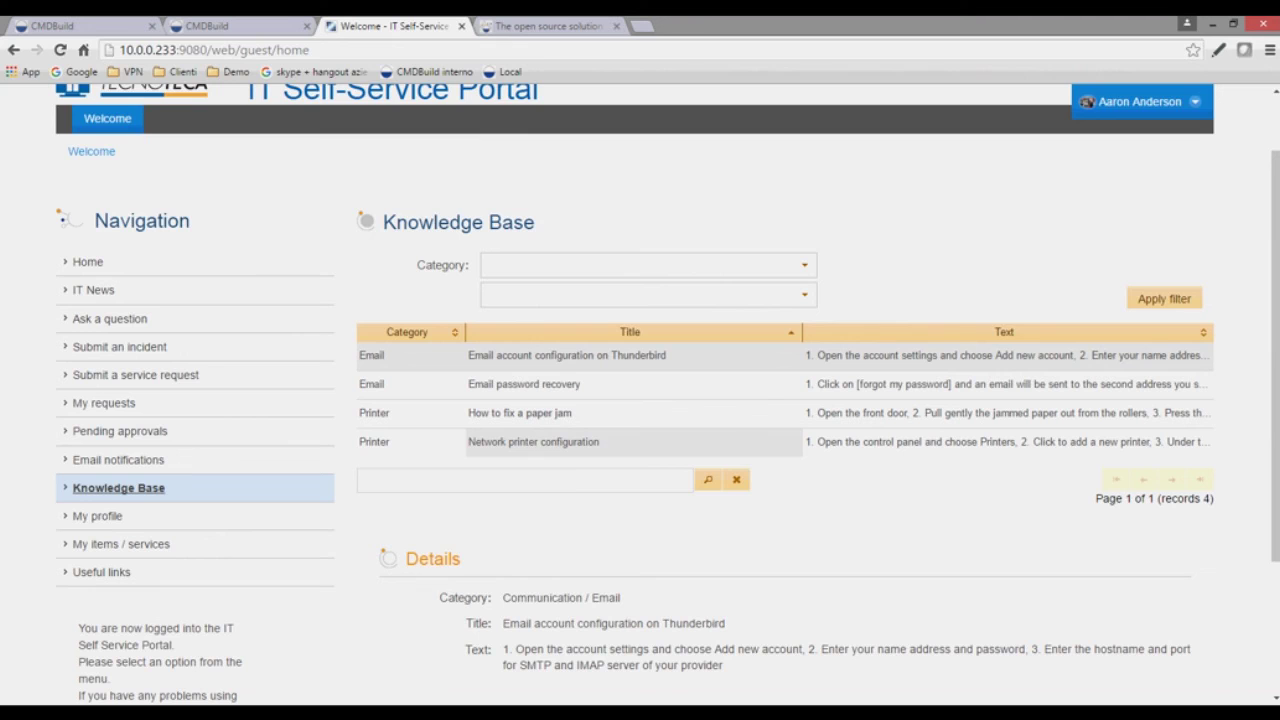
- Visit the Ask a question and IT News pages, then open Useful links
{"action": "left_click", "coordinate": [113, 318]}
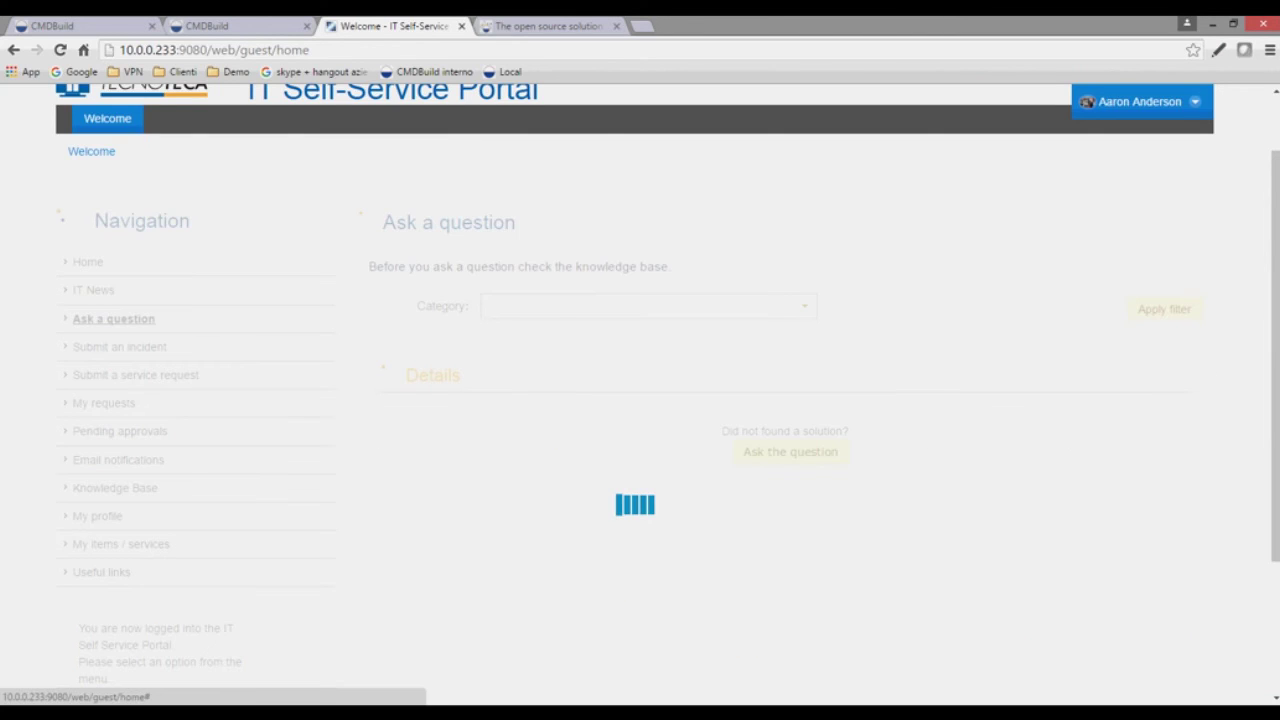
{"action": "left_click", "coordinate": [94, 290]}
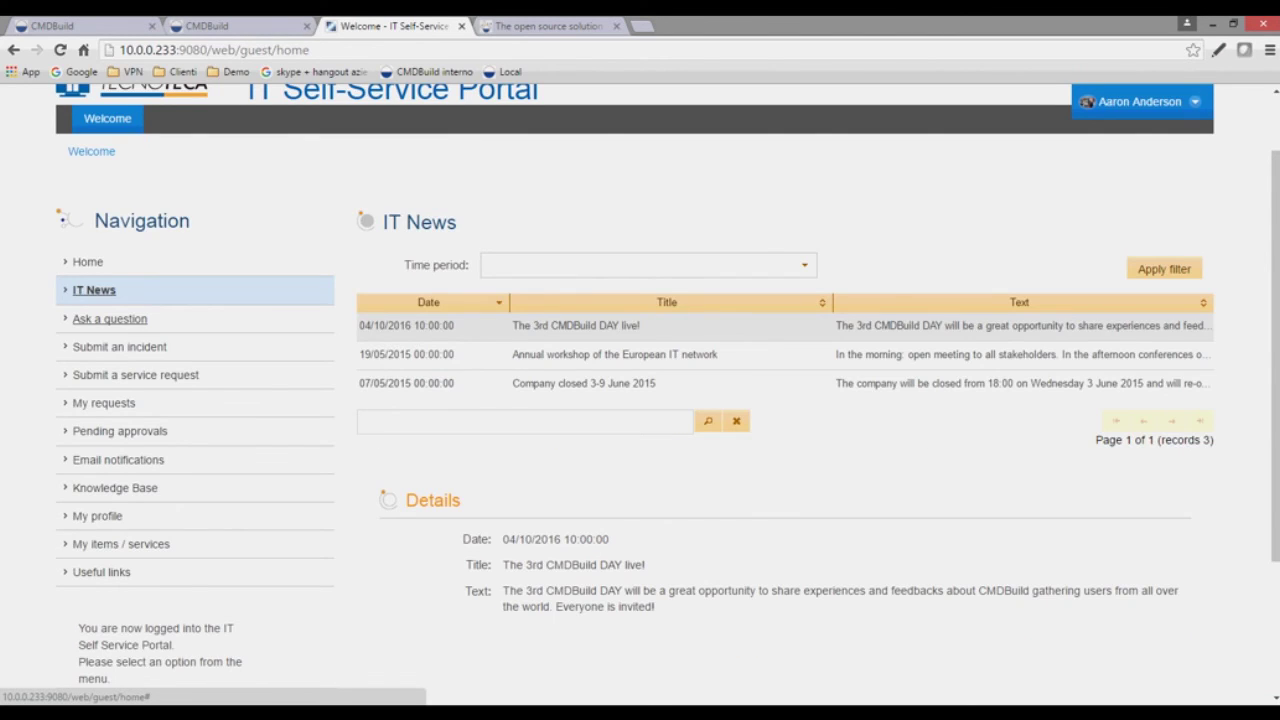
{"action": "left_click", "coordinate": [110, 318]}
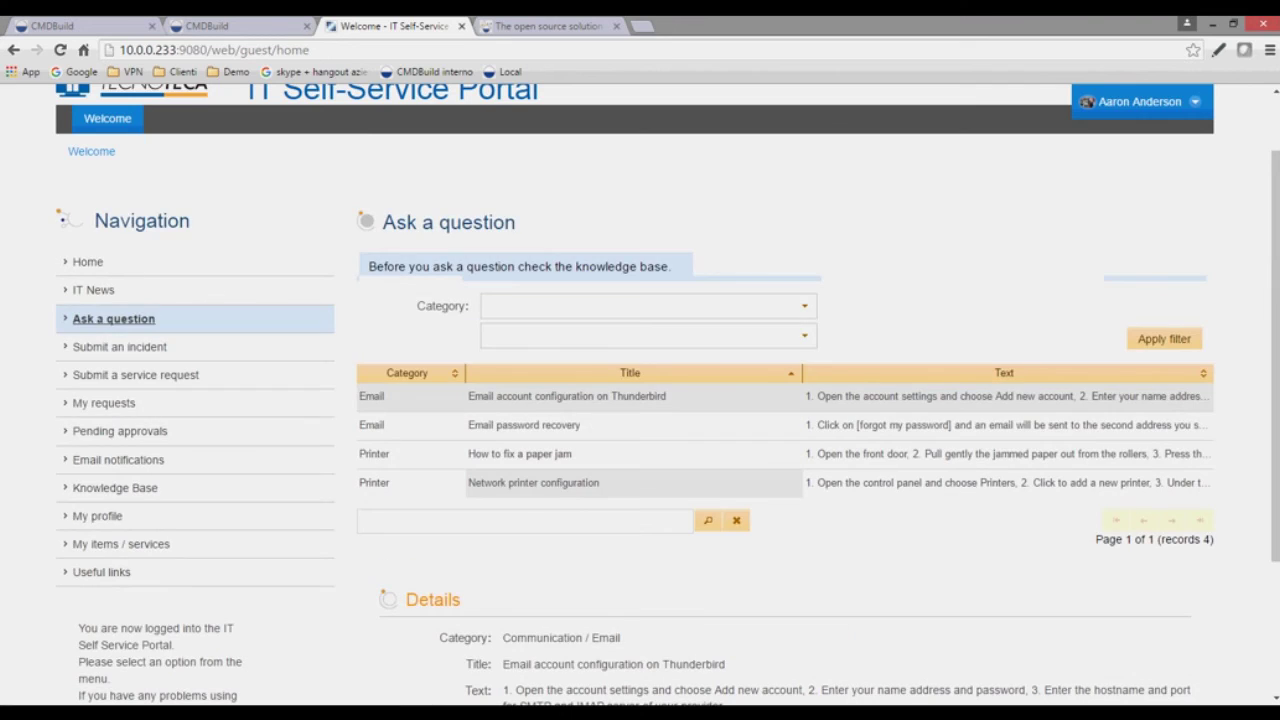
{"action": "scroll", "coordinate": [640, 400], "scroll_direction": "down", "scroll_amount": 2}
{"action": "scroll", "coordinate": [100, 492], "scroll_direction": "up", "scroll_amount": 1}
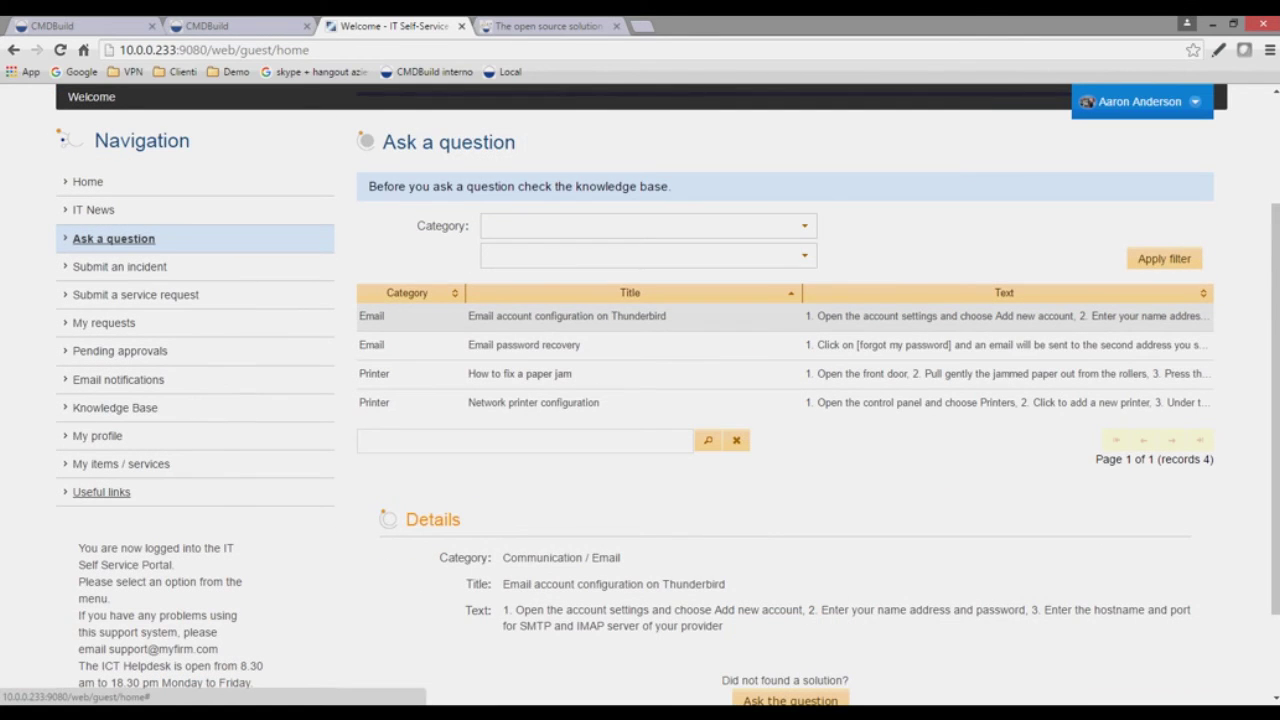
{"action": "left_click", "coordinate": [100, 492]}
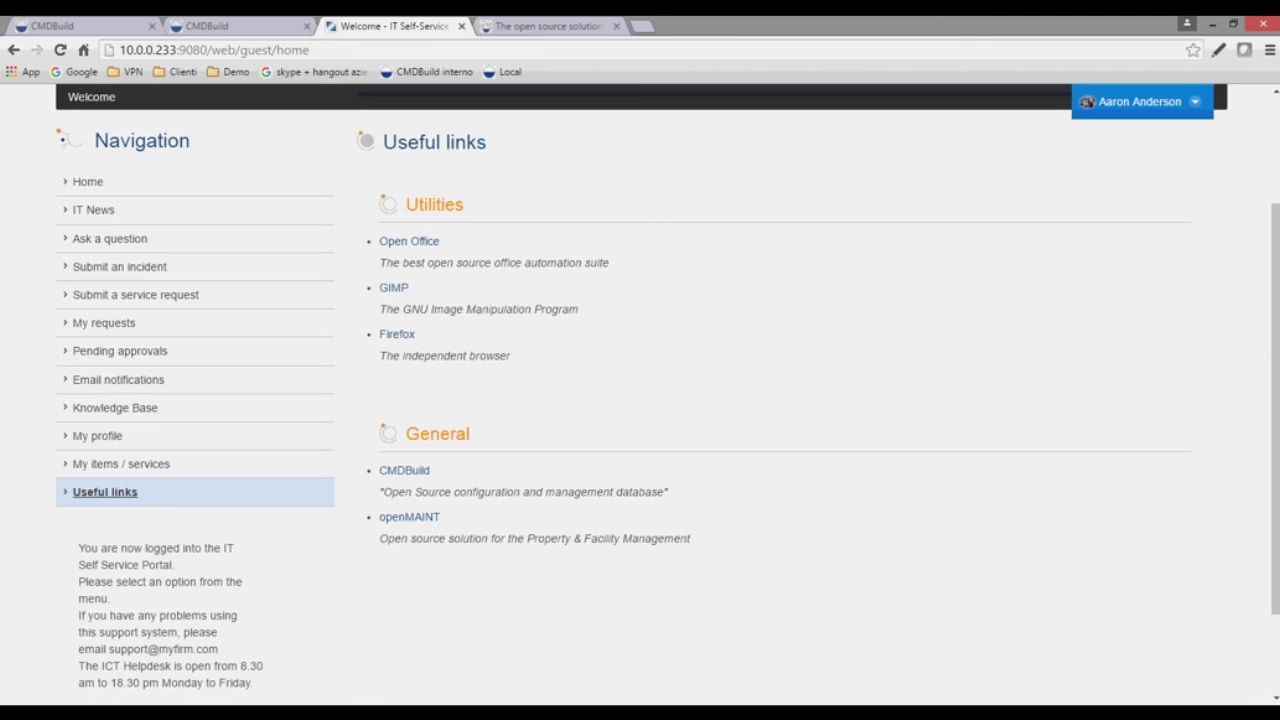
- Scroll the Useful links list, then advance the slides to slide 16, the bank services case
{"action": "scroll", "coordinate": [640, 400], "scroll_direction": "up", "scroll_amount": 1}
{"action": "scroll", "coordinate": [640, 400], "scroll_direction": "up", "scroll_amount": 1}
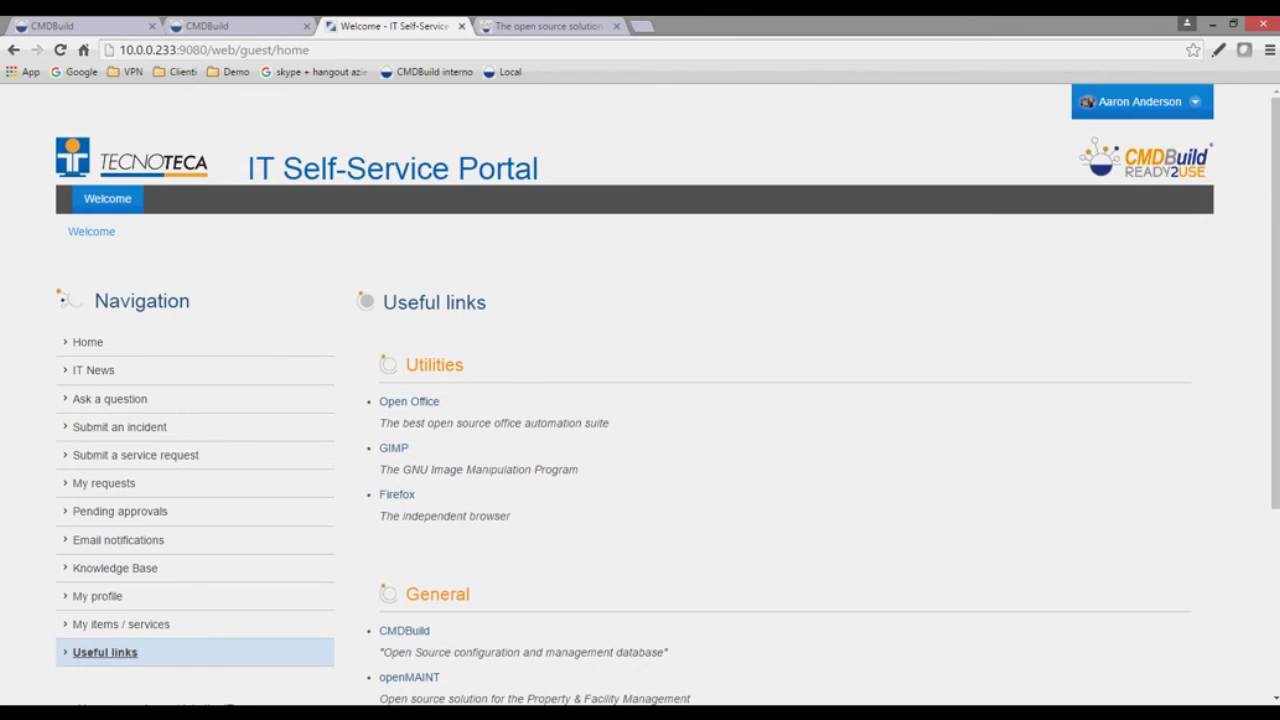
{"action": "scroll", "coordinate": [640, 400], "scroll_direction": "down", "scroll_amount": 2}
{"action": "scroll", "coordinate": [640, 400], "scroll_direction": "up", "scroll_amount": 2}
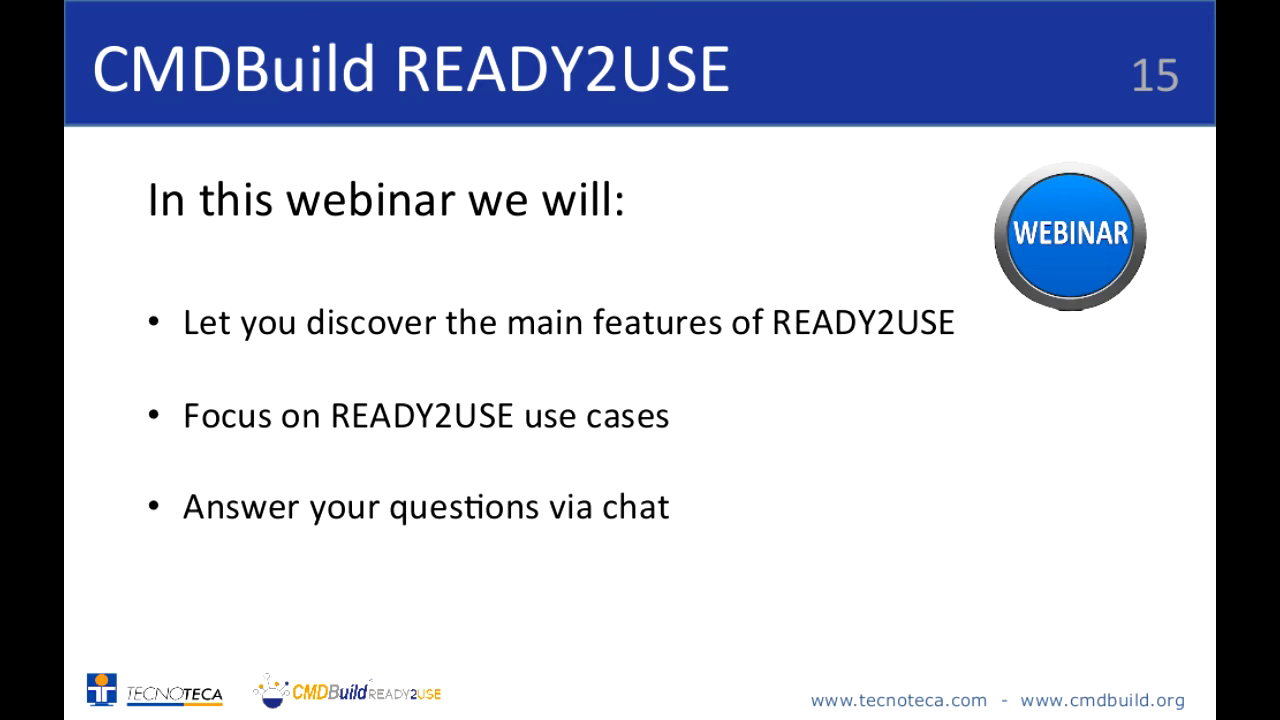
{"action": "key", "text": "Right"}
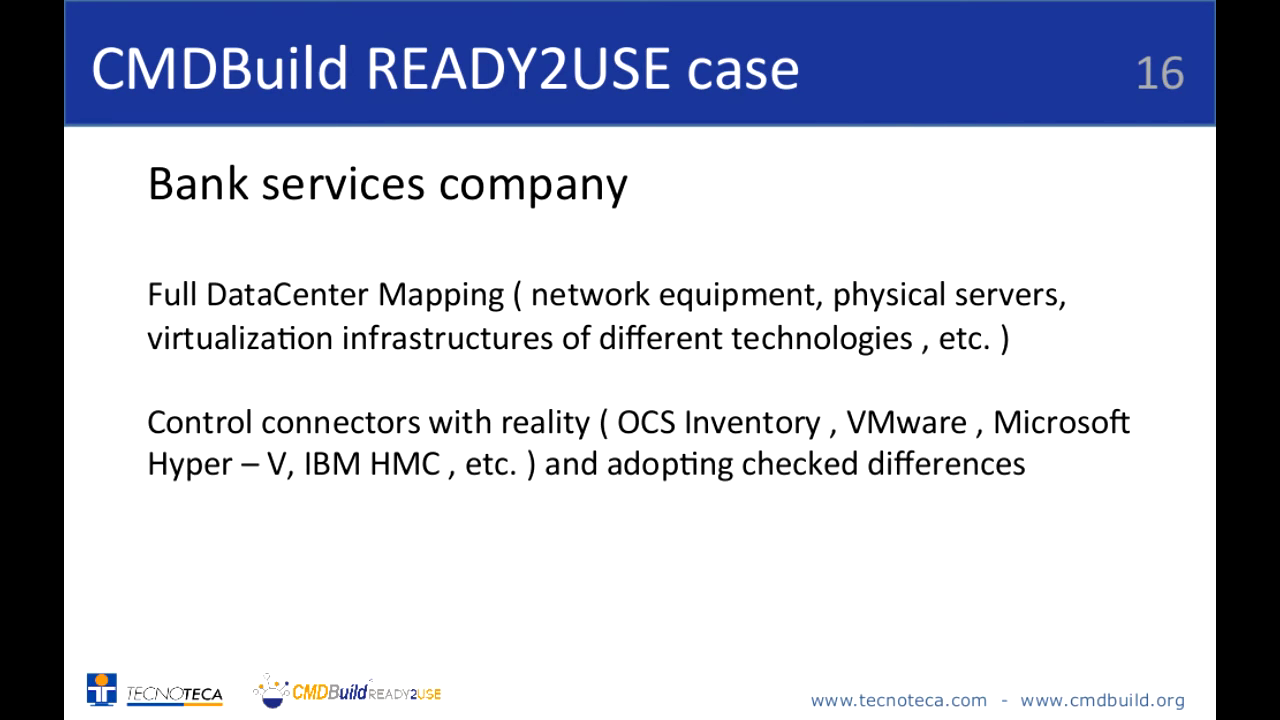